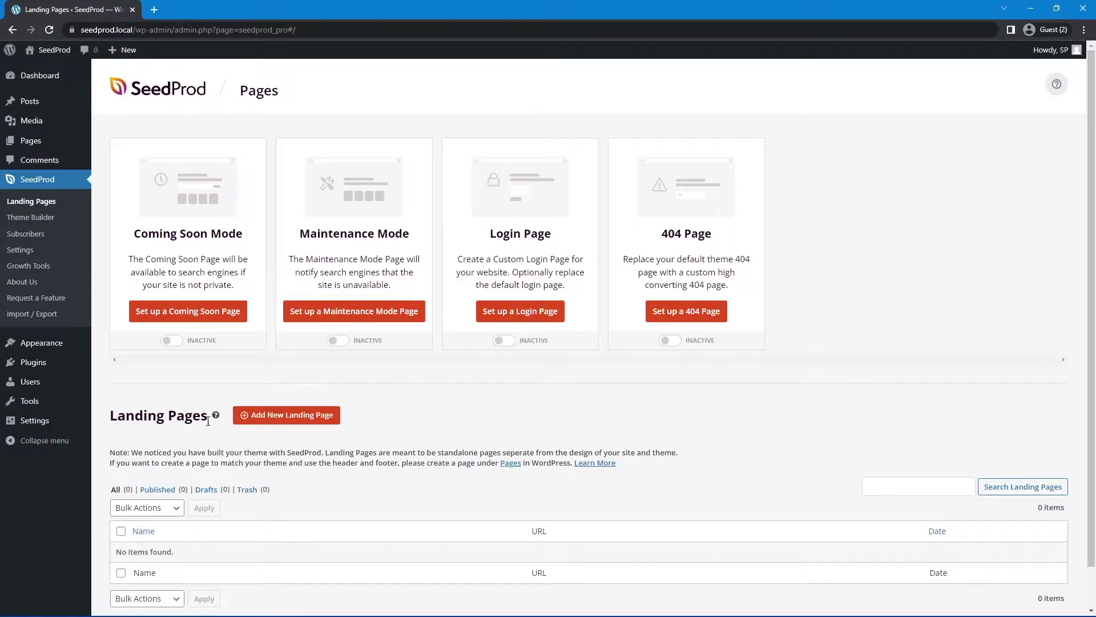
- Create a Blank Template landing page named 'Buttons' and open it in the builder
{"action": "left_click", "coordinate": [305, 417]}
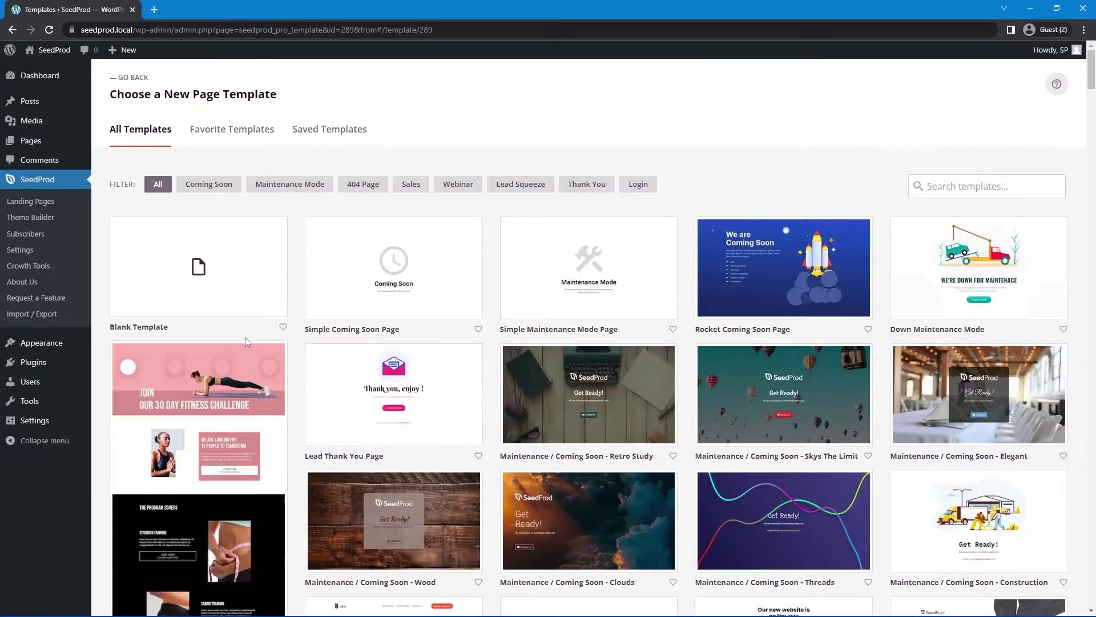
{"action": "mouse_move", "coordinate": [218, 262]}
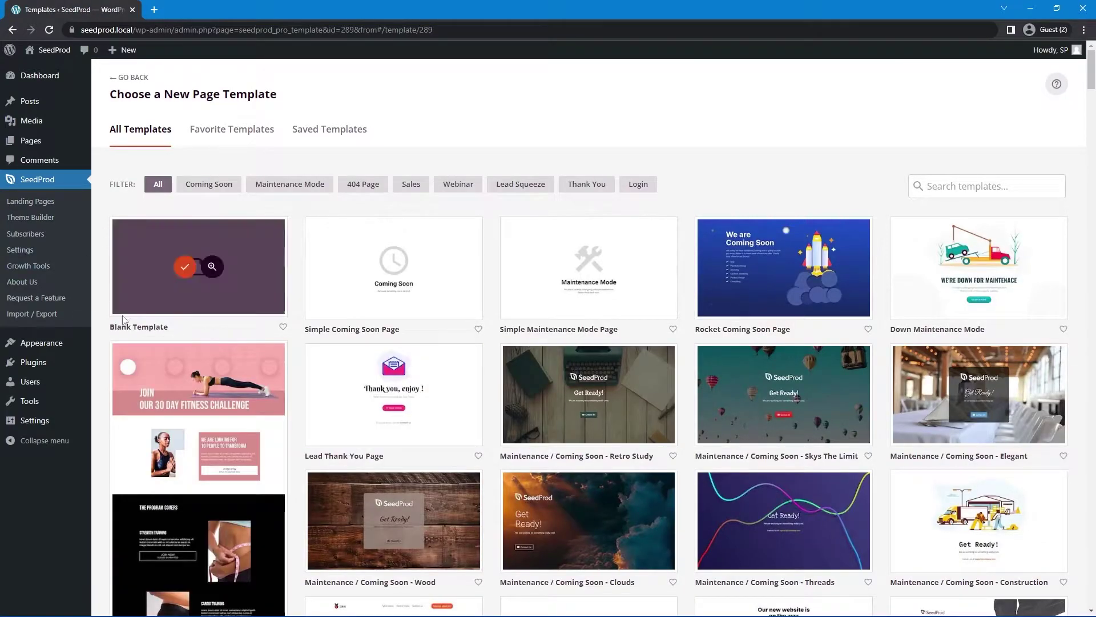
{"action": "left_click", "coordinate": [184, 268]}
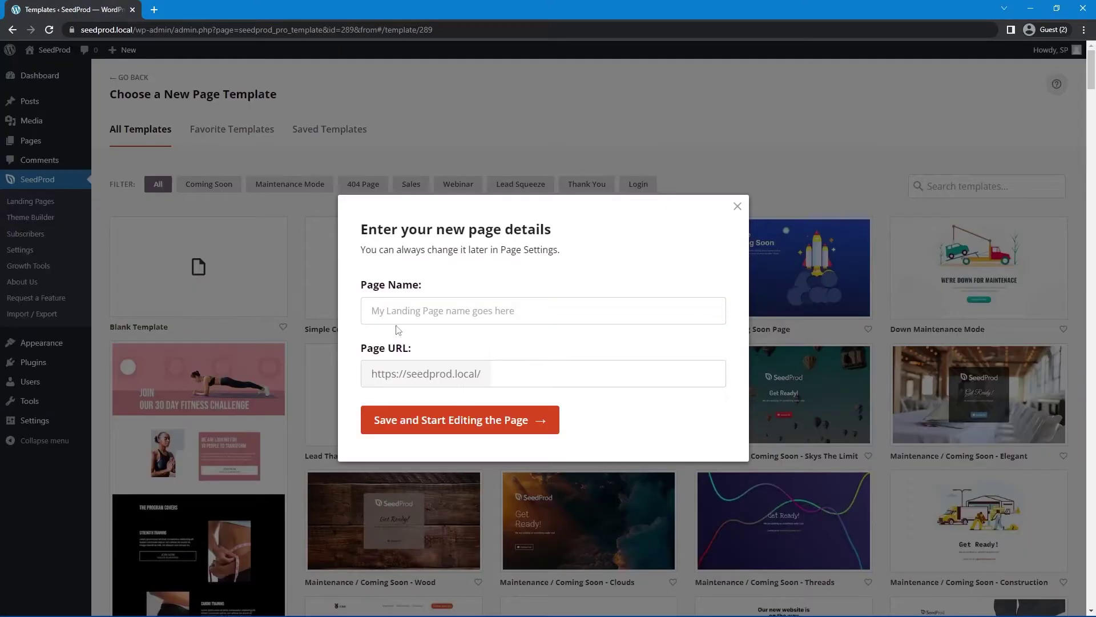
{"action": "type", "text": "Buttons"}
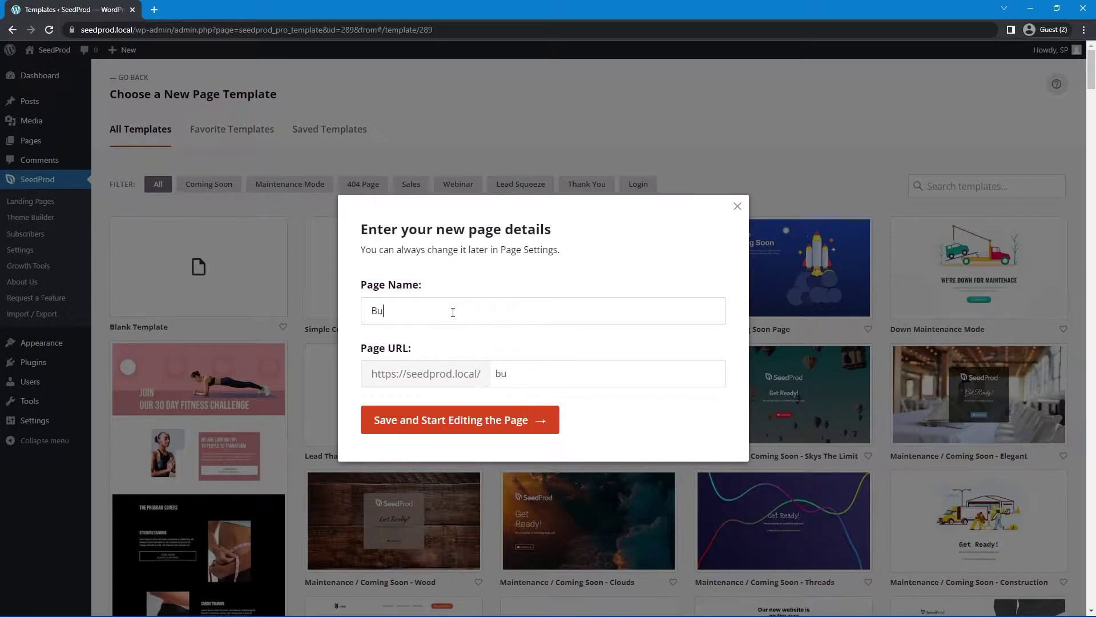
{"action": "left_click", "coordinate": [466, 425]}
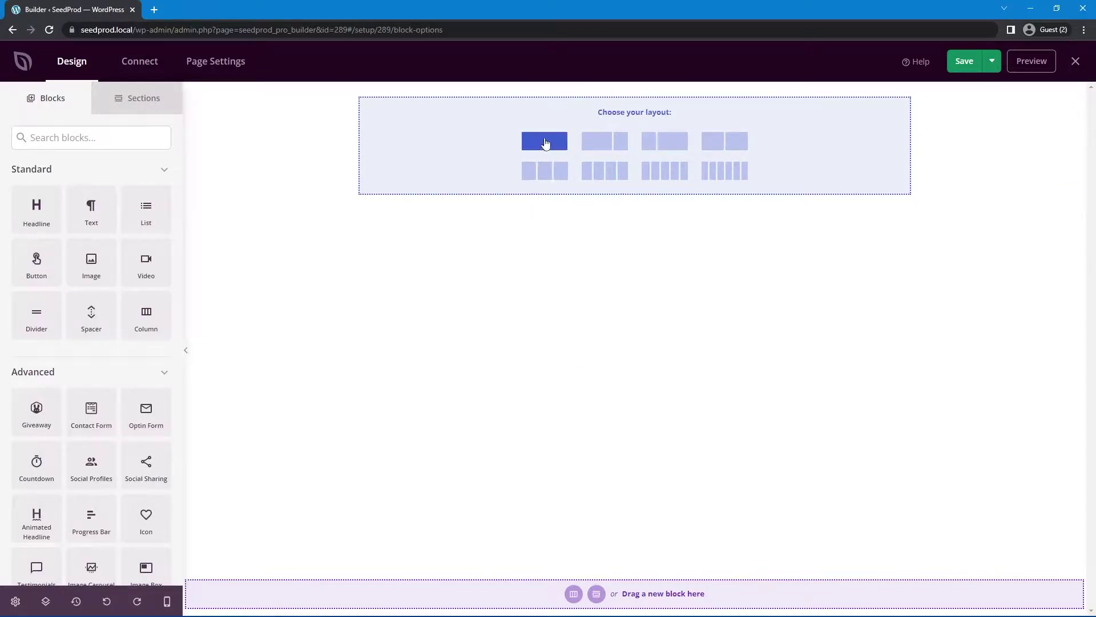
- Add a single-column row and drop a Button block into it
{"action": "left_click", "coordinate": [551, 144]}
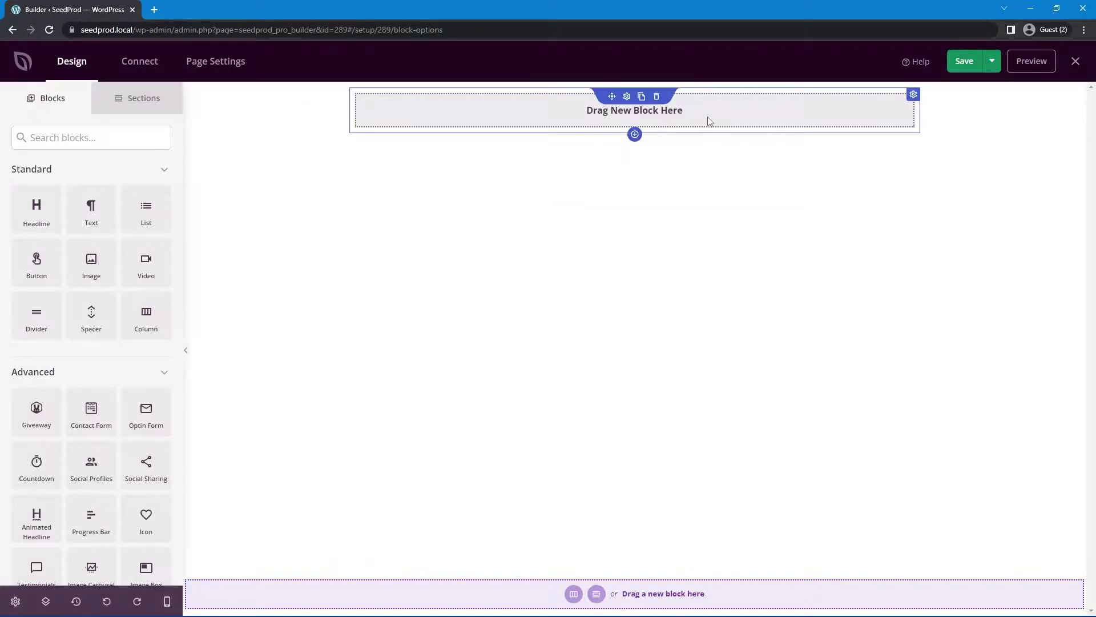
{"action": "left_click_drag", "start_coordinate": [37, 260], "coordinate": [617, 123]}
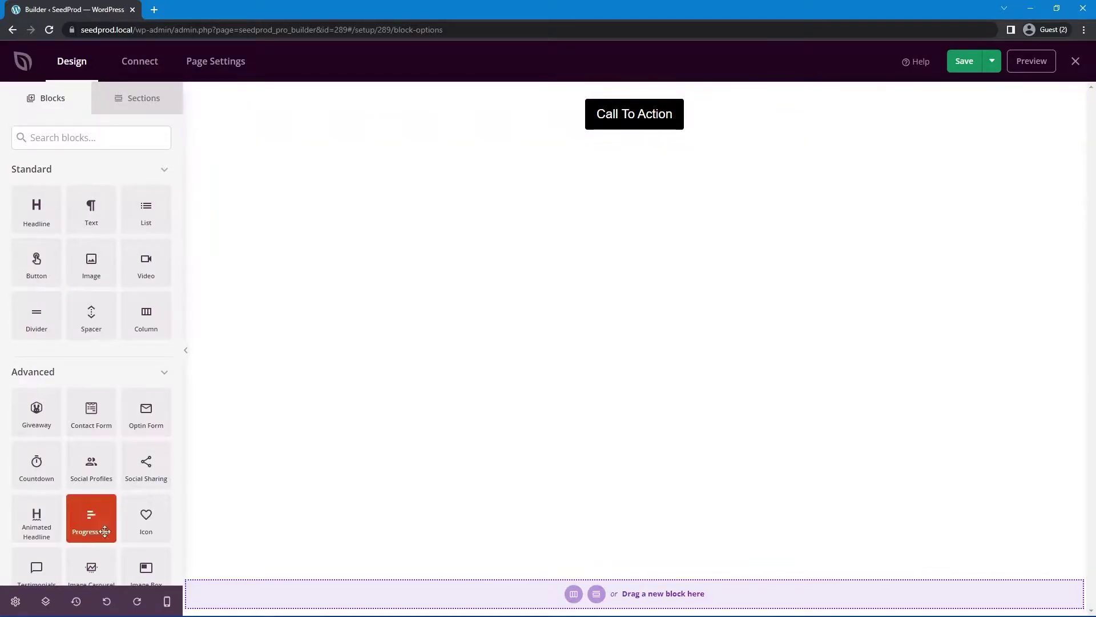
- Set the Global Settings background colour to light grey #EAEAEA
{"action": "left_click", "coordinate": [15, 601]}
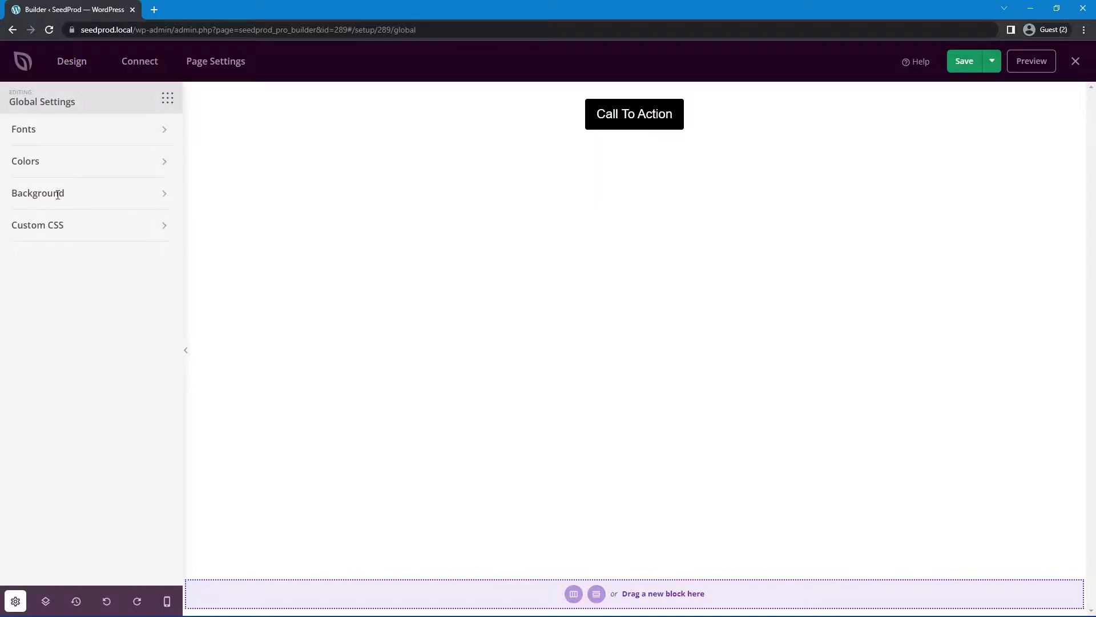
{"action": "left_click", "coordinate": [58, 194]}
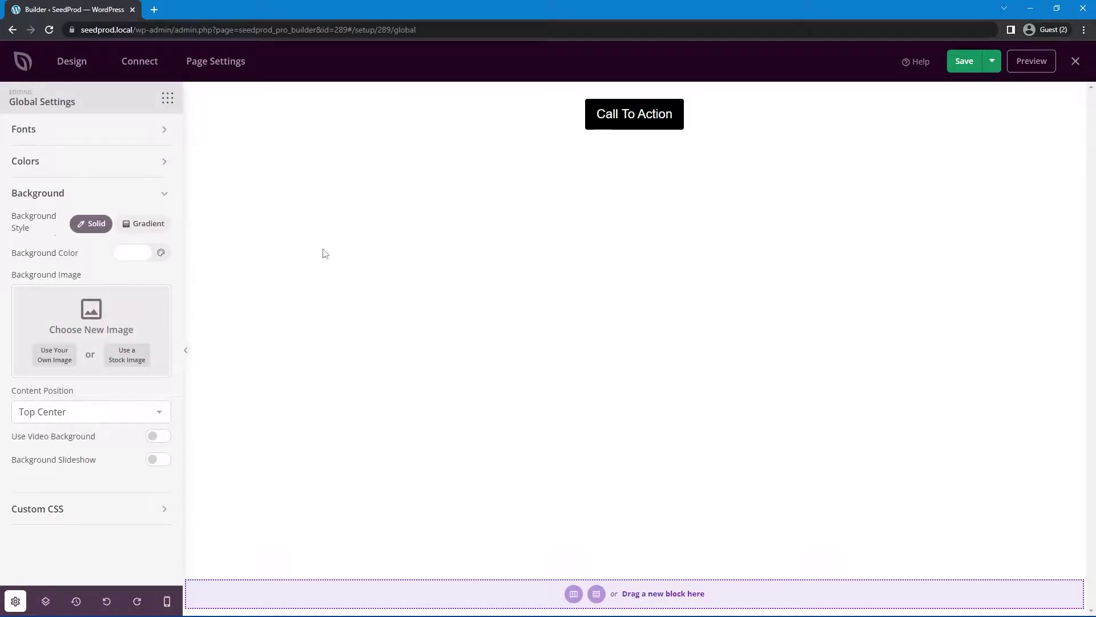
{"action": "left_click", "coordinate": [132, 254]}
{"action": "left_click", "coordinate": [112, 288]}
{"action": "left_click_drag", "start_coordinate": [112, 287], "coordinate": [106, 289]}
{"action": "left_click", "coordinate": [89, 252]}
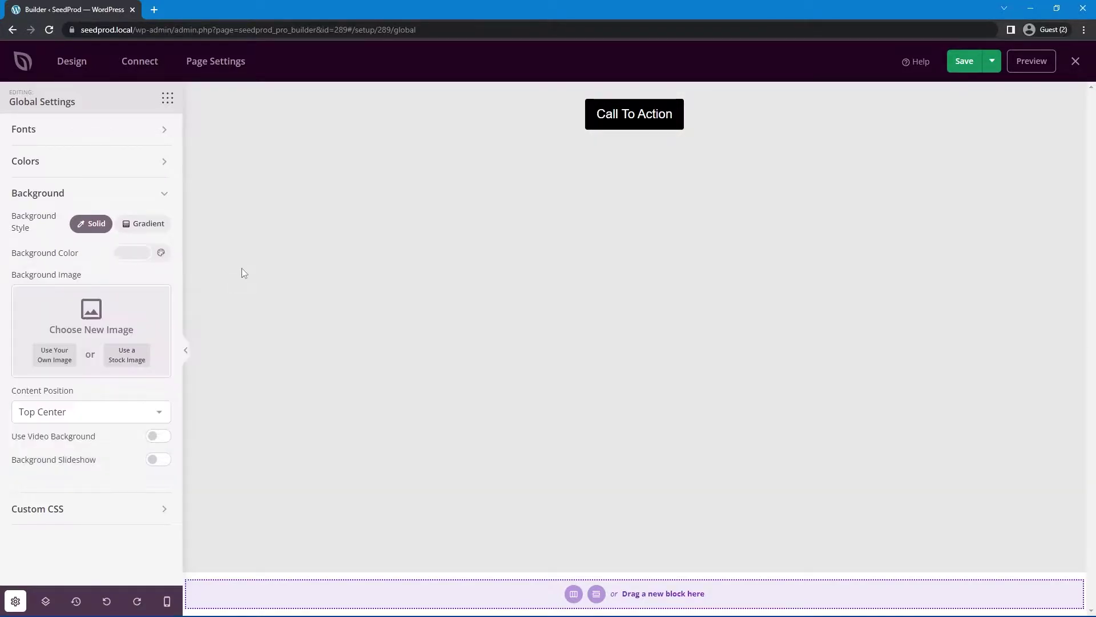
{"action": "mouse_move", "coordinate": [634, 118]}
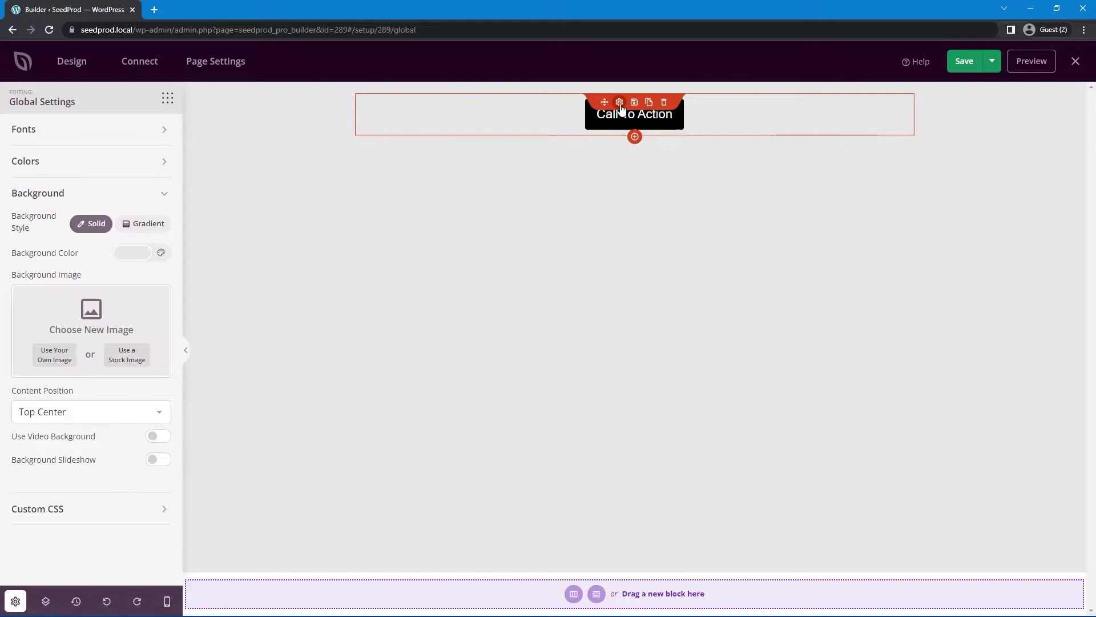
- Replace the Call To Action label with 'Button One', removing a test sub text
{"action": "left_click", "coordinate": [620, 106]}
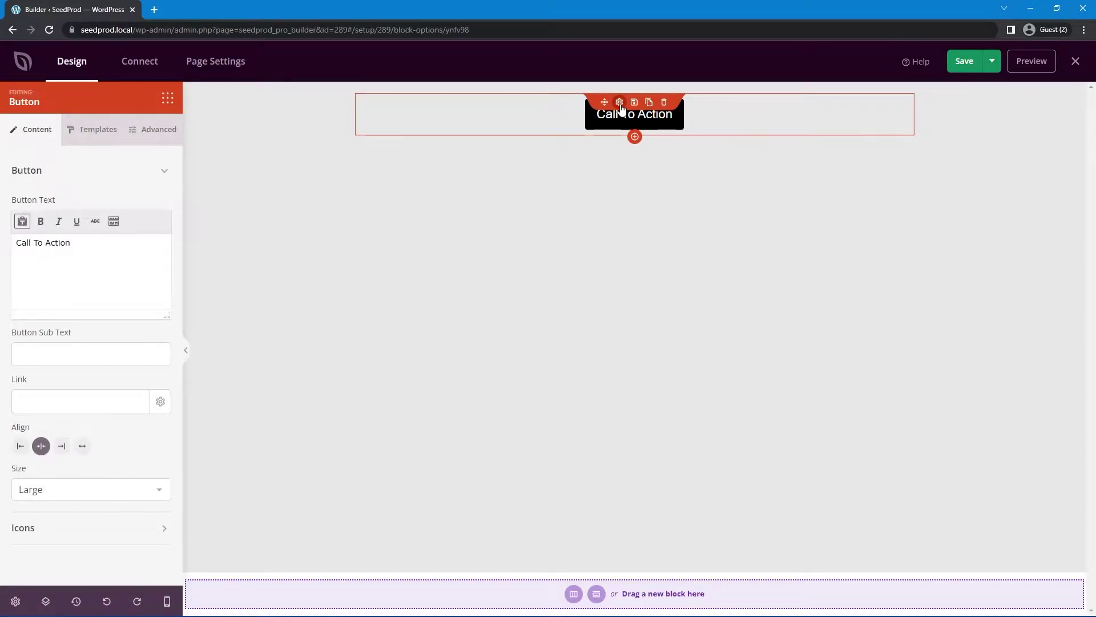
{"action": "left_click_drag", "start_coordinate": [71, 243], "coordinate": [15, 243]}
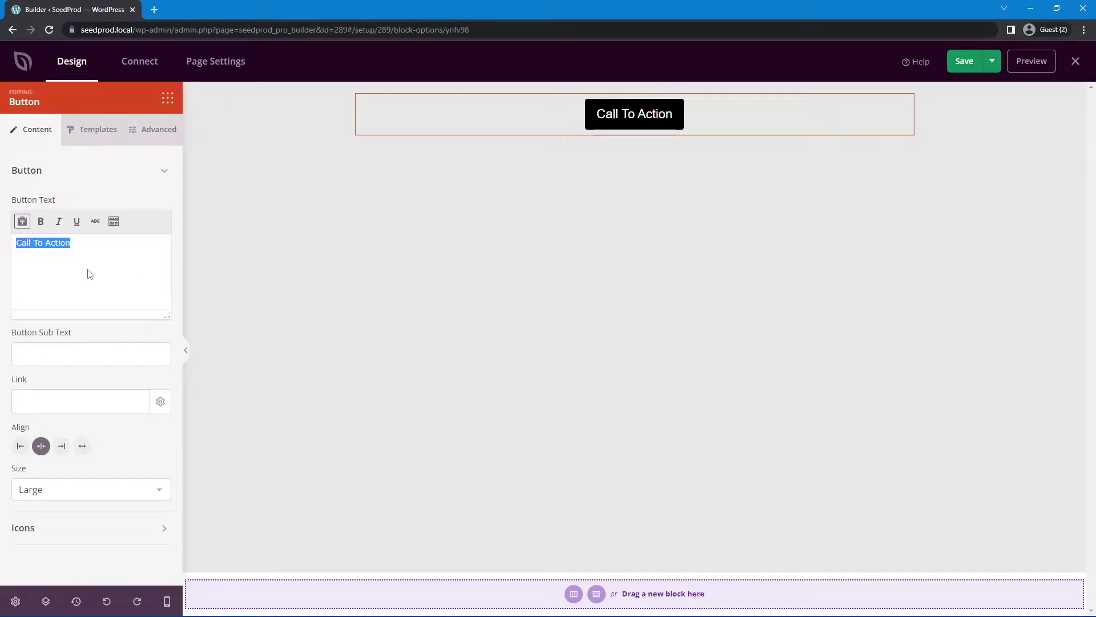
{"action": "type", "text": "Button One"}
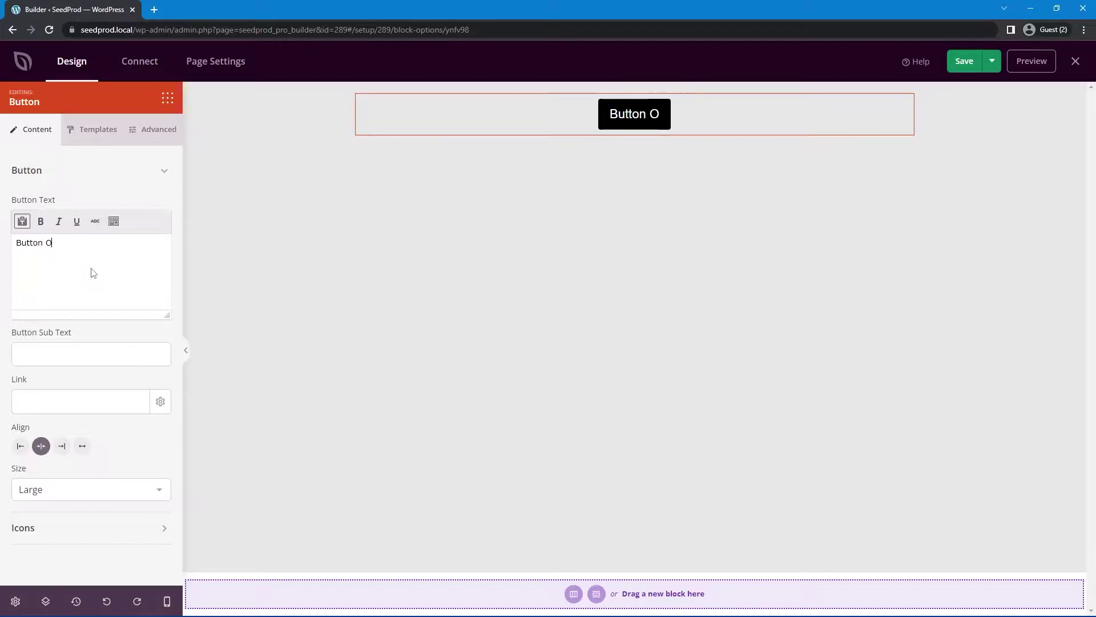
{"action": "left_click", "coordinate": [67, 353]}
{"action": "type", "text": "dfghjd"}
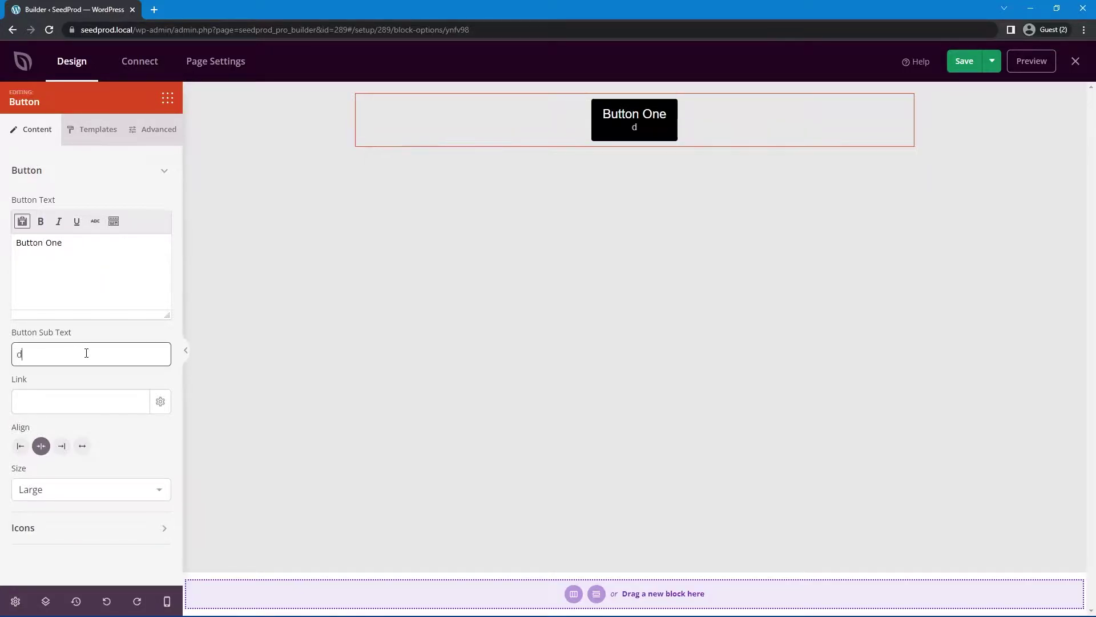
{"action": "double_click", "coordinate": [76, 352]}
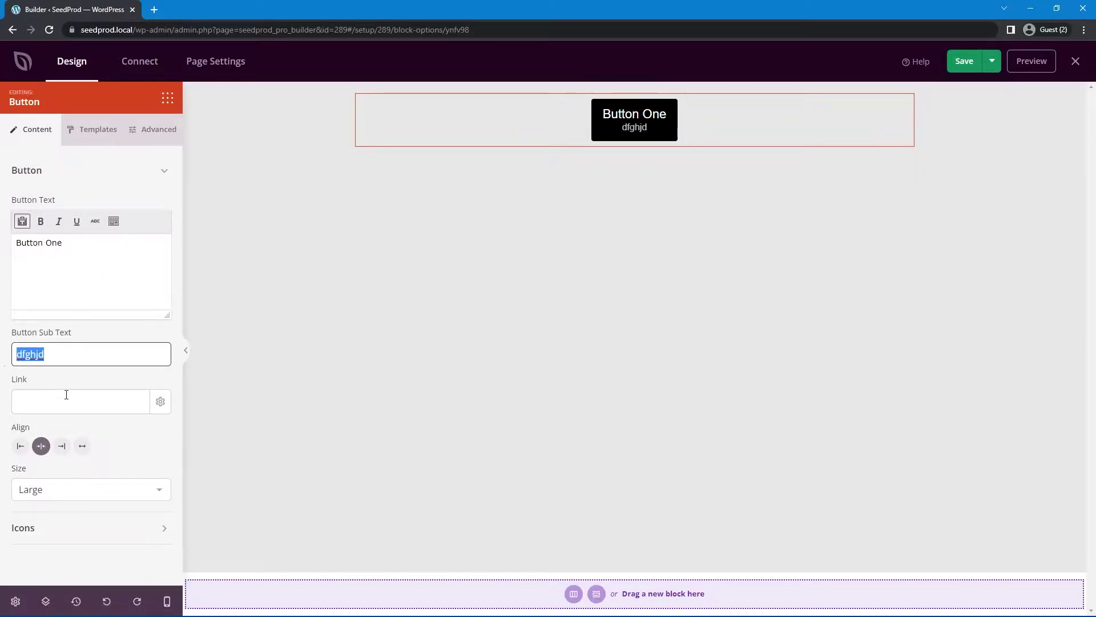
{"action": "key", "text": "BackSpace"}
- Set the button link to # and centre it after trying left, right and full-width alignments
{"action": "left_click", "coordinate": [40, 401]}
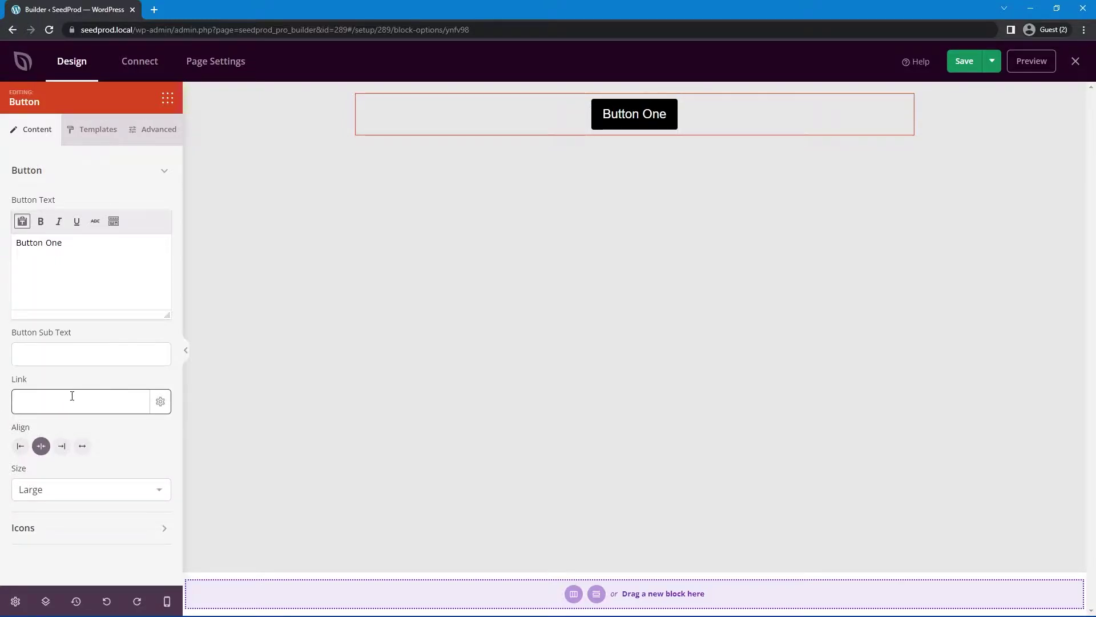
{"action": "left_click", "coordinate": [161, 401]}
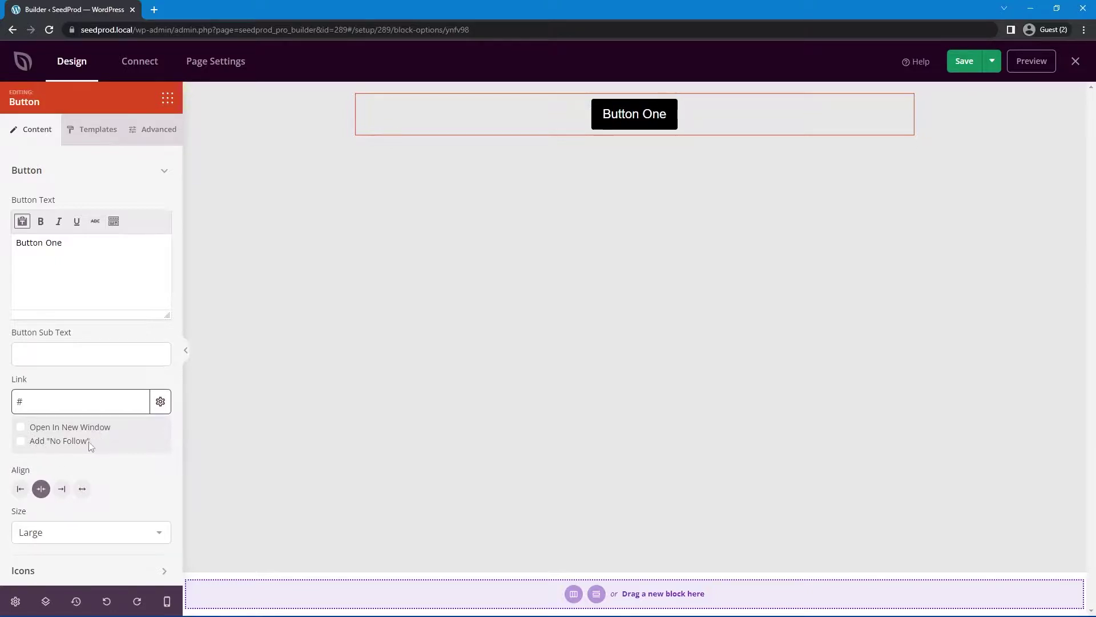
{"action": "left_click", "coordinate": [160, 403]}
{"action": "left_click", "coordinate": [20, 446]}
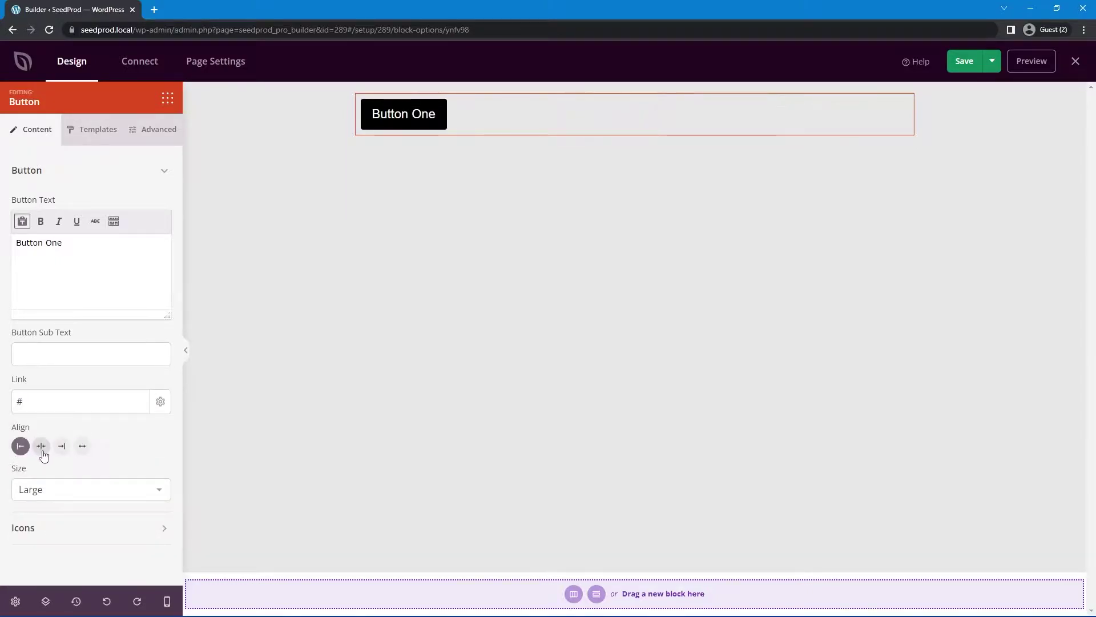
{"action": "left_click", "coordinate": [43, 447]}
{"action": "left_click", "coordinate": [61, 447]}
{"action": "left_click", "coordinate": [82, 446]}
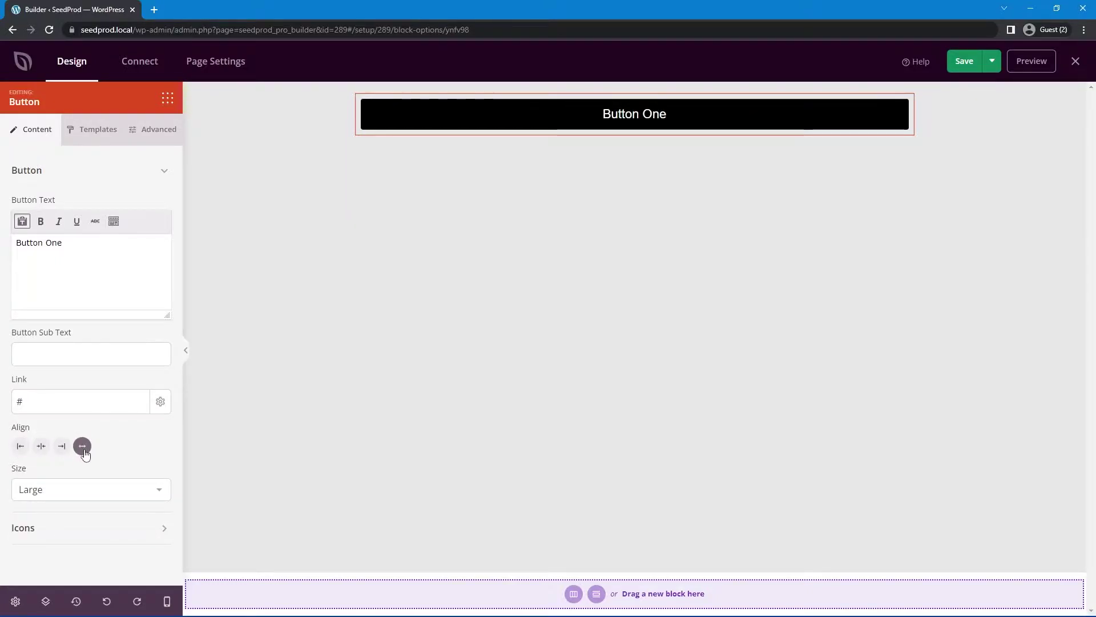
{"action": "left_click", "coordinate": [41, 447]}
- Try Small, Medium, Large and 2X Large button sizes, settling on Large
{"action": "left_click", "coordinate": [60, 485]}
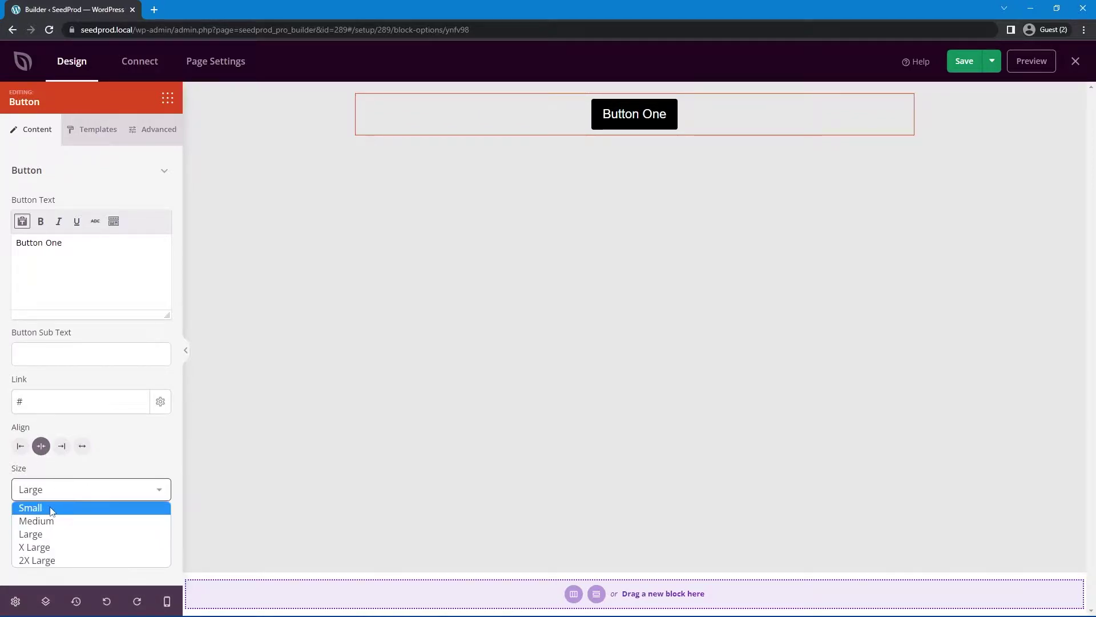
{"action": "left_click", "coordinate": [50, 508]}
{"action": "left_click", "coordinate": [51, 490]}
{"action": "left_click", "coordinate": [49, 520]}
{"action": "left_click", "coordinate": [59, 492]}
{"action": "left_click", "coordinate": [55, 534]}
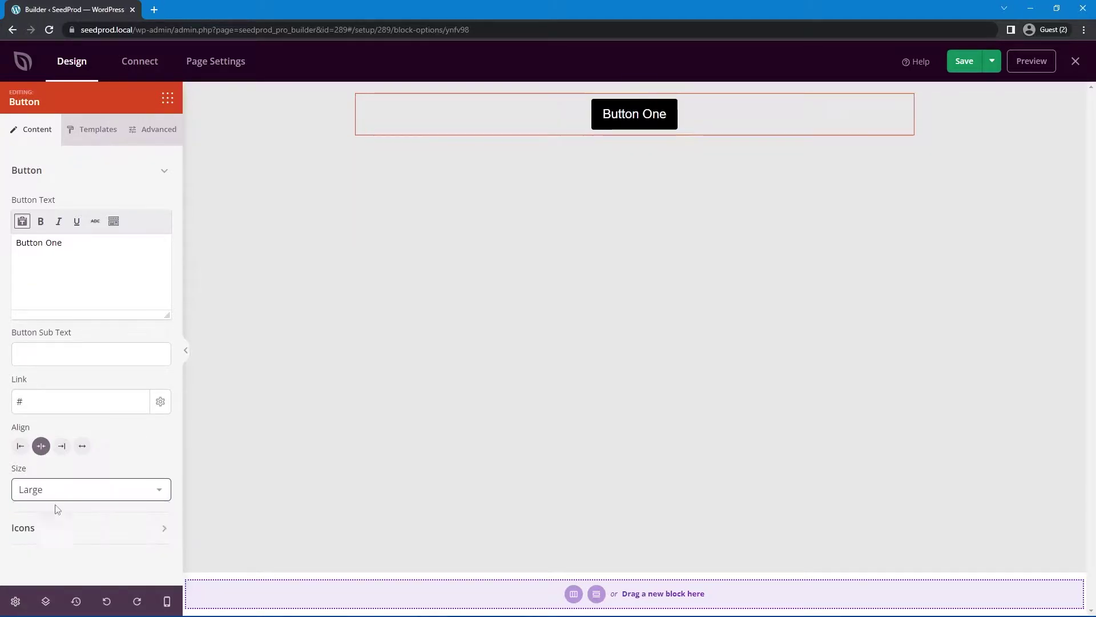
{"action": "left_click", "coordinate": [56, 491]}
{"action": "left_click", "coordinate": [52, 560]}
{"action": "left_click", "coordinate": [57, 492]}
{"action": "left_click", "coordinate": [56, 537]}
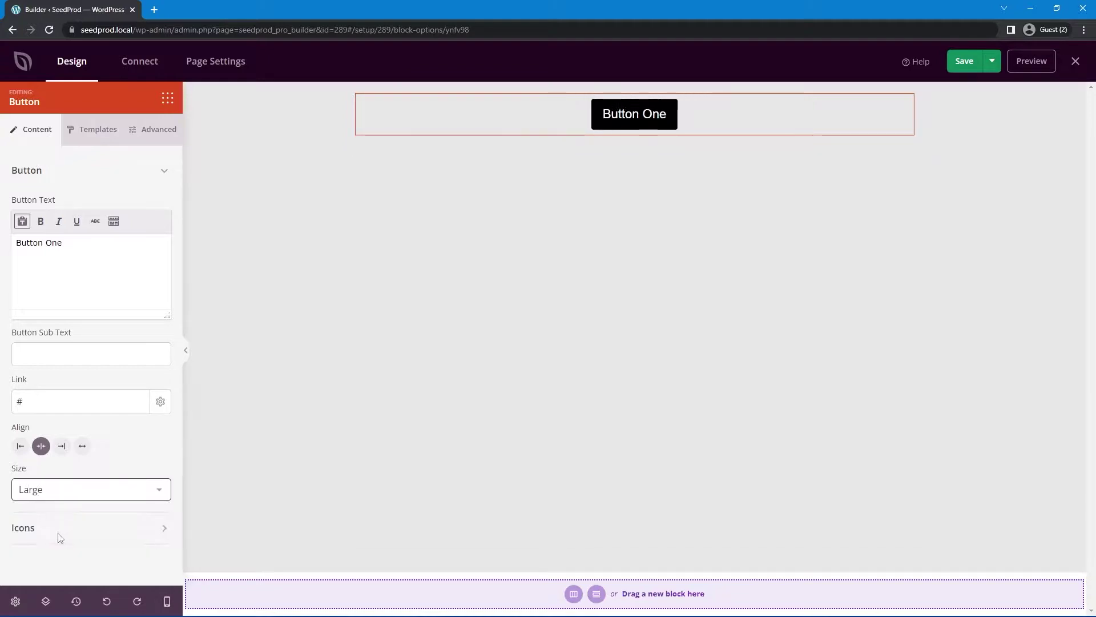
- Expand the button's Icons options and look through them
{"action": "left_click", "coordinate": [124, 532]}
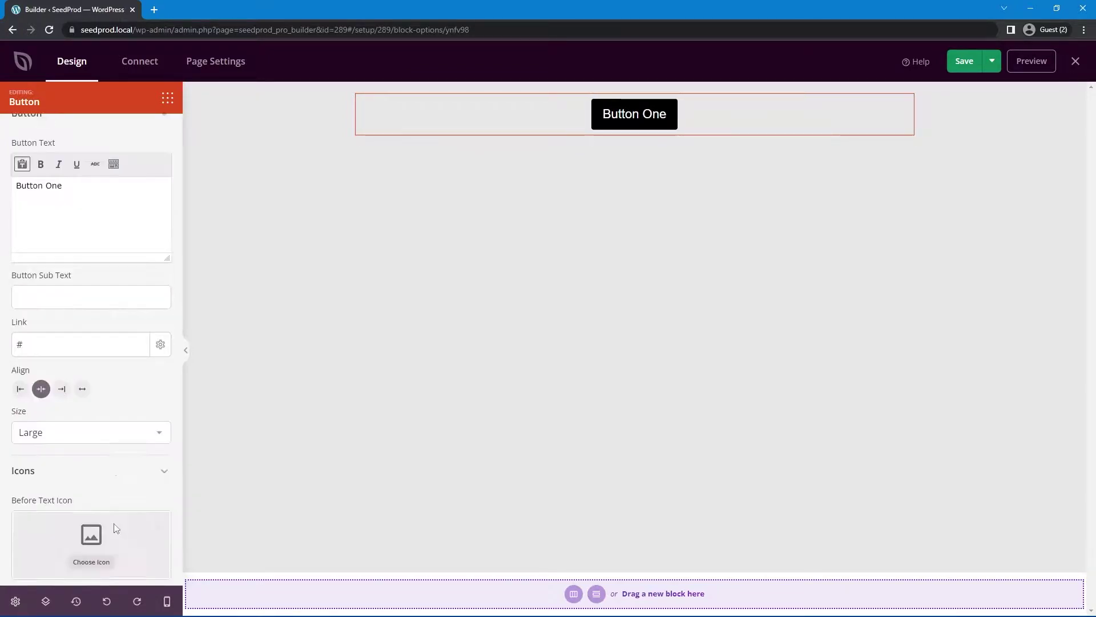
{"action": "scroll", "coordinate": [112, 527], "scroll_direction": "down", "scroll_amount": 3}
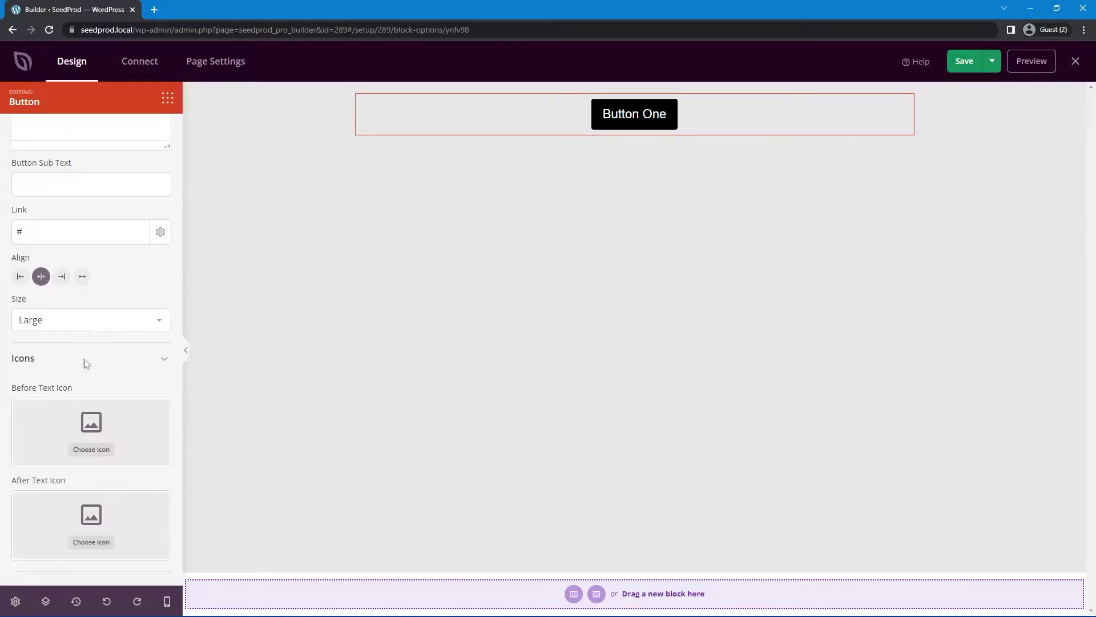
{"action": "scroll", "coordinate": [86, 364], "scroll_direction": "up", "scroll_amount": 4}
- Preview the button Templates presets, then show the Advanced tab's Styles section
{"action": "left_click", "coordinate": [96, 131]}
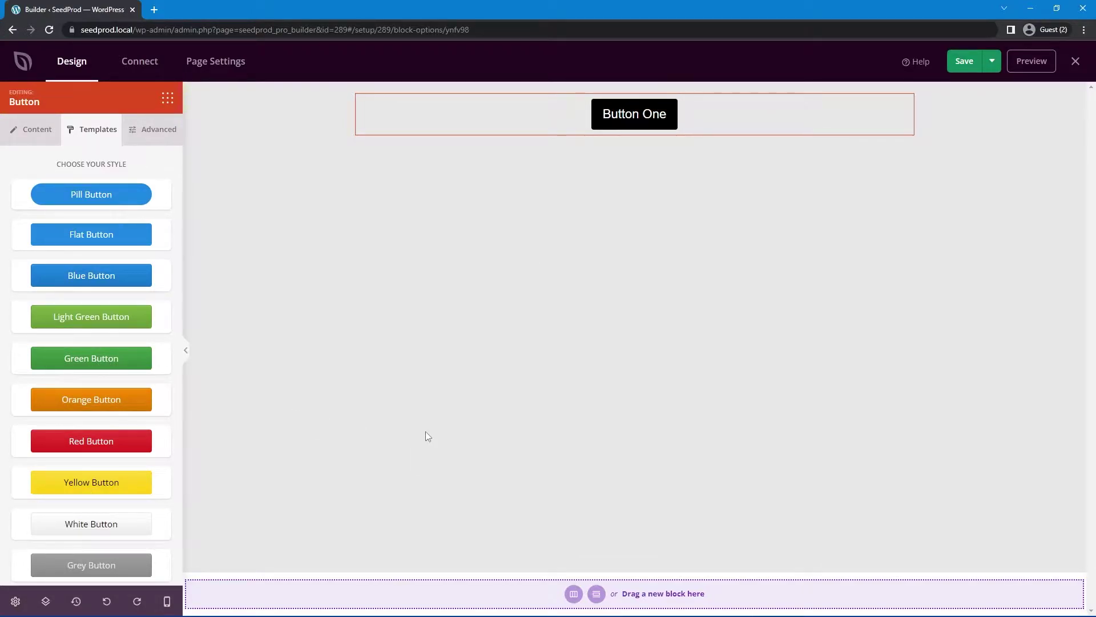
{"action": "left_click", "coordinate": [153, 133]}
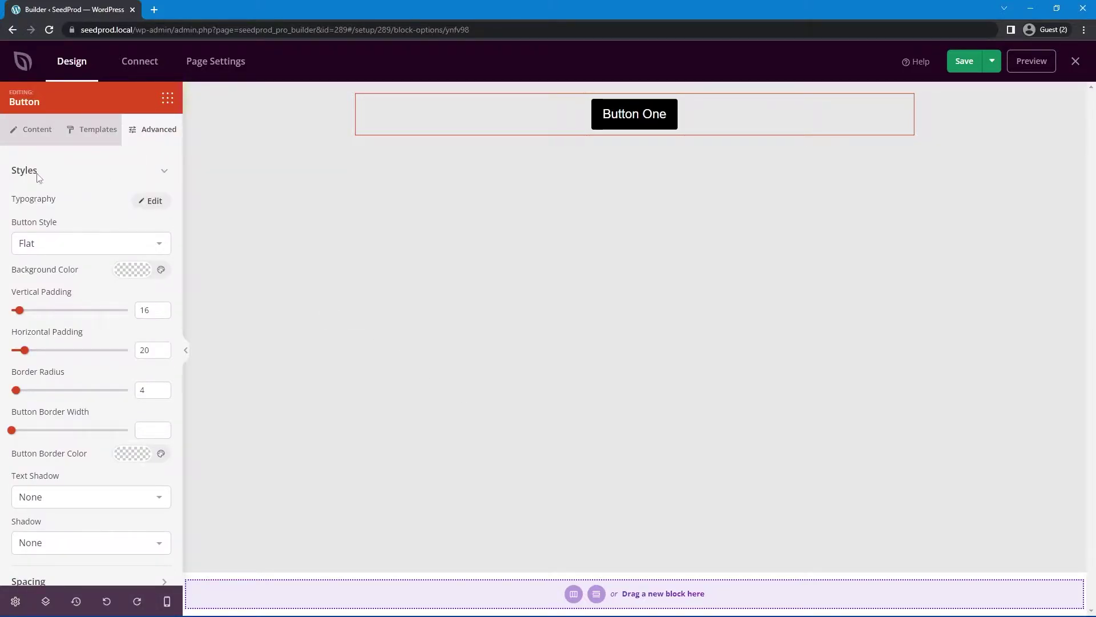
{"action": "left_click", "coordinate": [165, 173]}
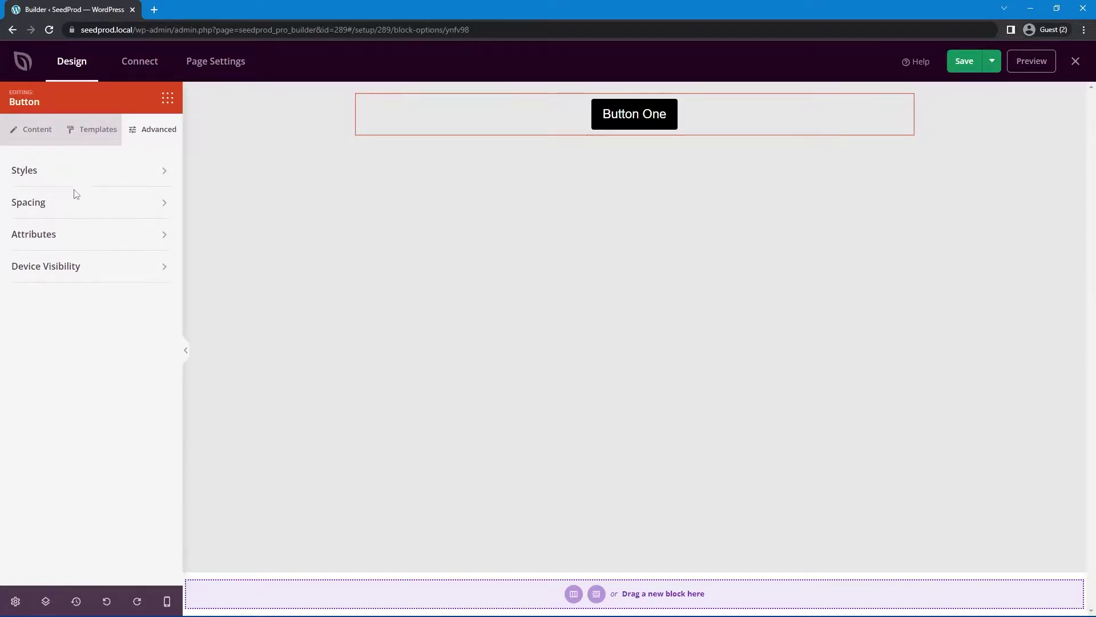
{"action": "left_click", "coordinate": [163, 173]}
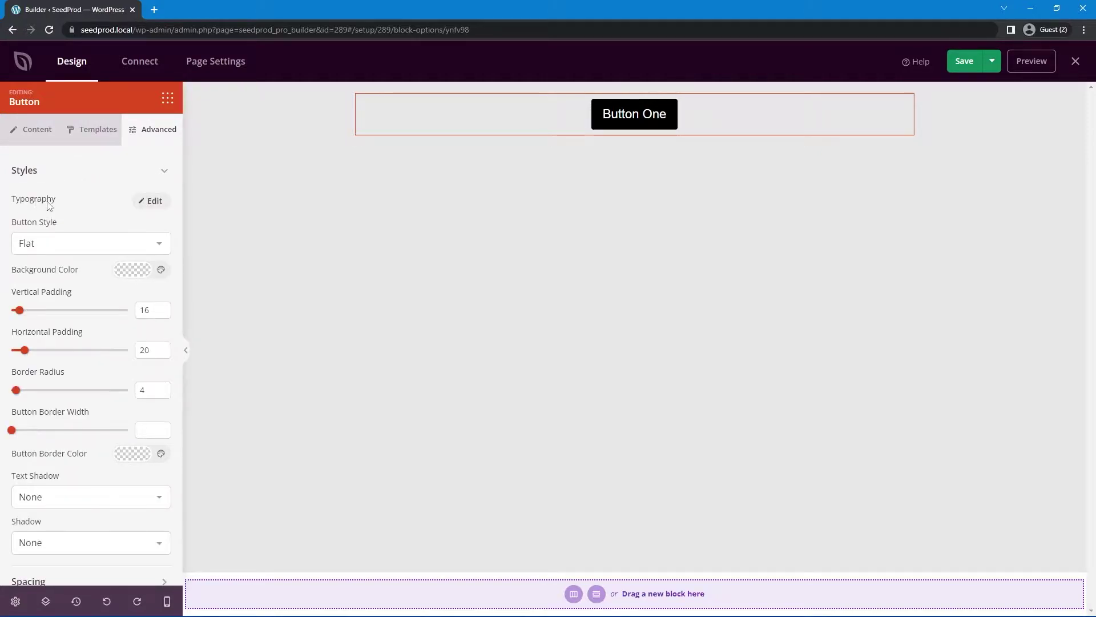
- Try Impact and Verdana fonts, revert to Default, and lower font size from 22 to 20
{"action": "left_click", "coordinate": [155, 202]}
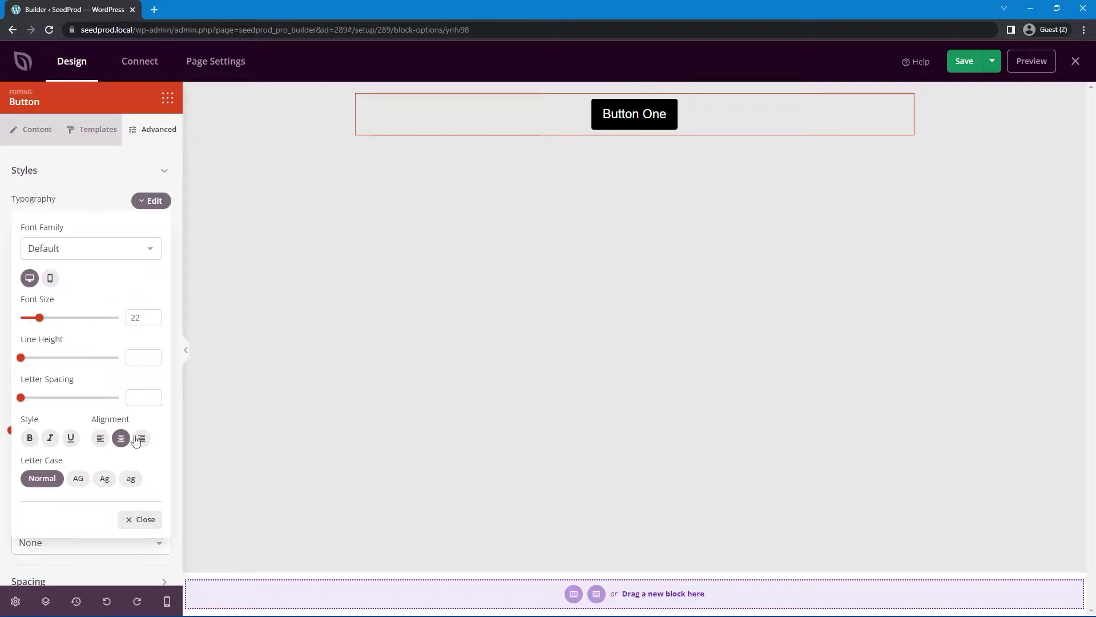
{"action": "left_click", "coordinate": [95, 249]}
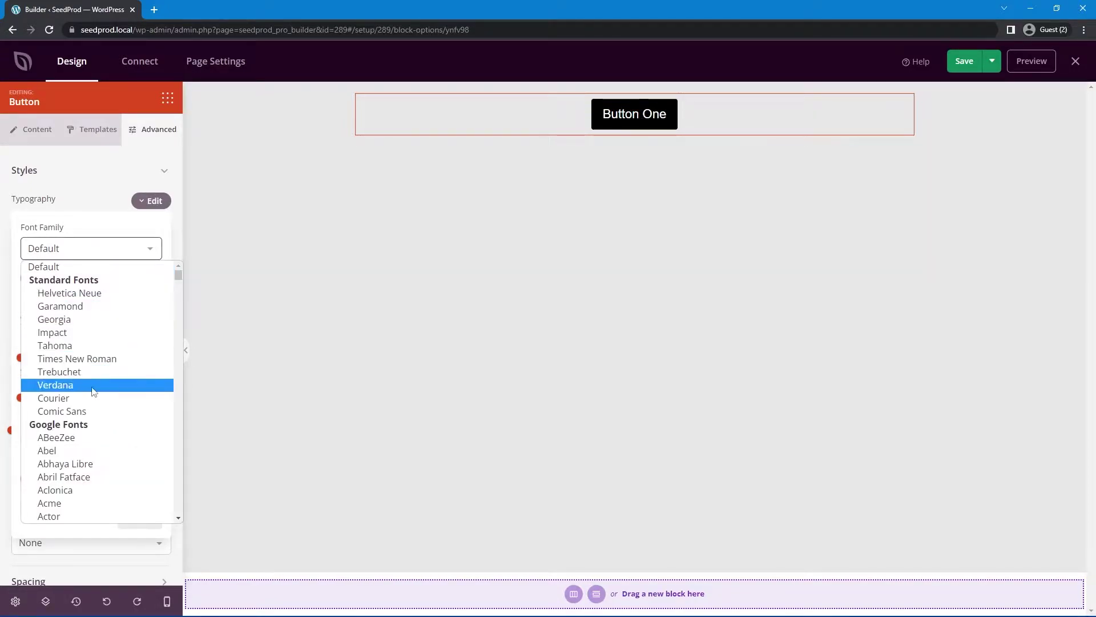
{"action": "left_click", "coordinate": [92, 332]}
{"action": "left_click", "coordinate": [79, 256]}
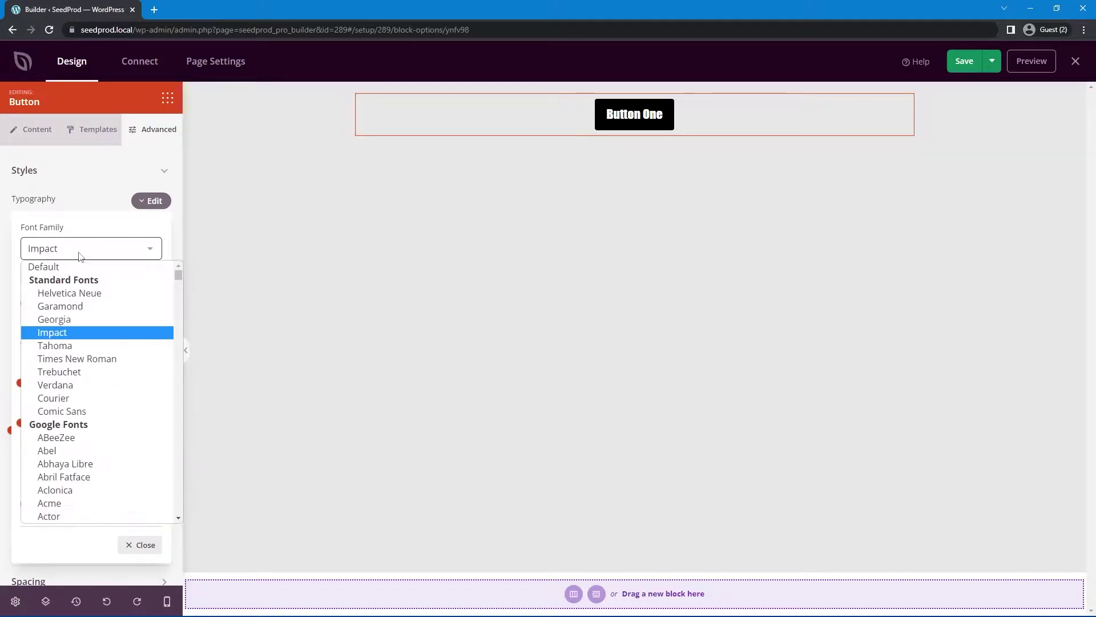
{"action": "left_click", "coordinate": [64, 385]}
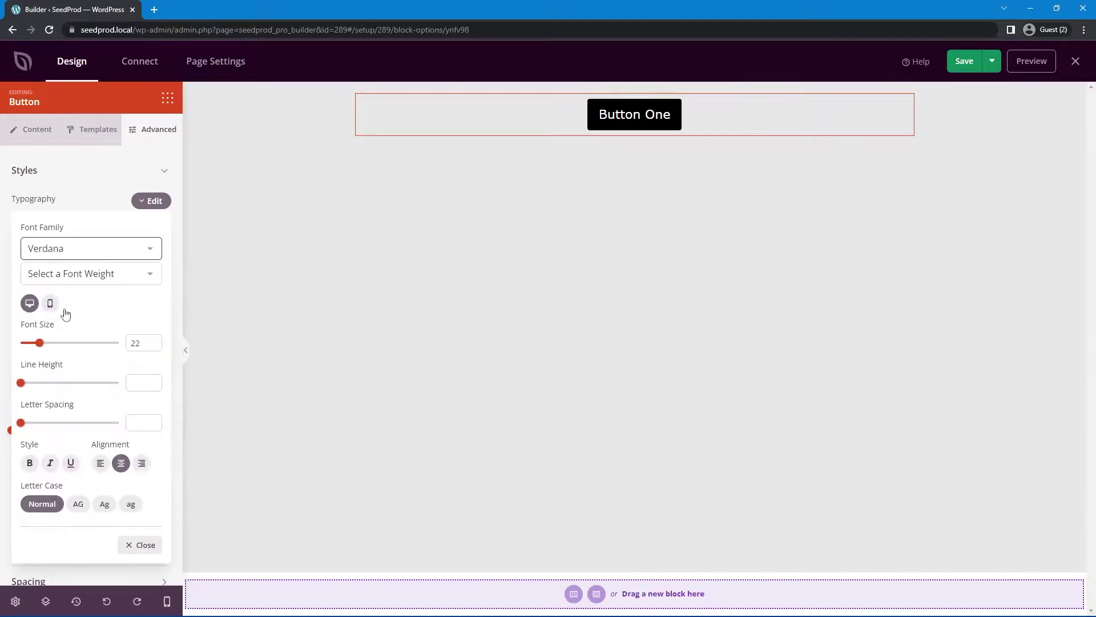
{"action": "left_click", "coordinate": [63, 248]}
{"action": "mouse_move", "coordinate": [178, 276]}
{"action": "left_mouse_down"}
{"action": "mouse_move", "coordinate": [162, 455]}
{"action": "mouse_move", "coordinate": [189, 307]}
{"action": "mouse_move", "coordinate": [172, 256]}
{"action": "left_mouse_up"}
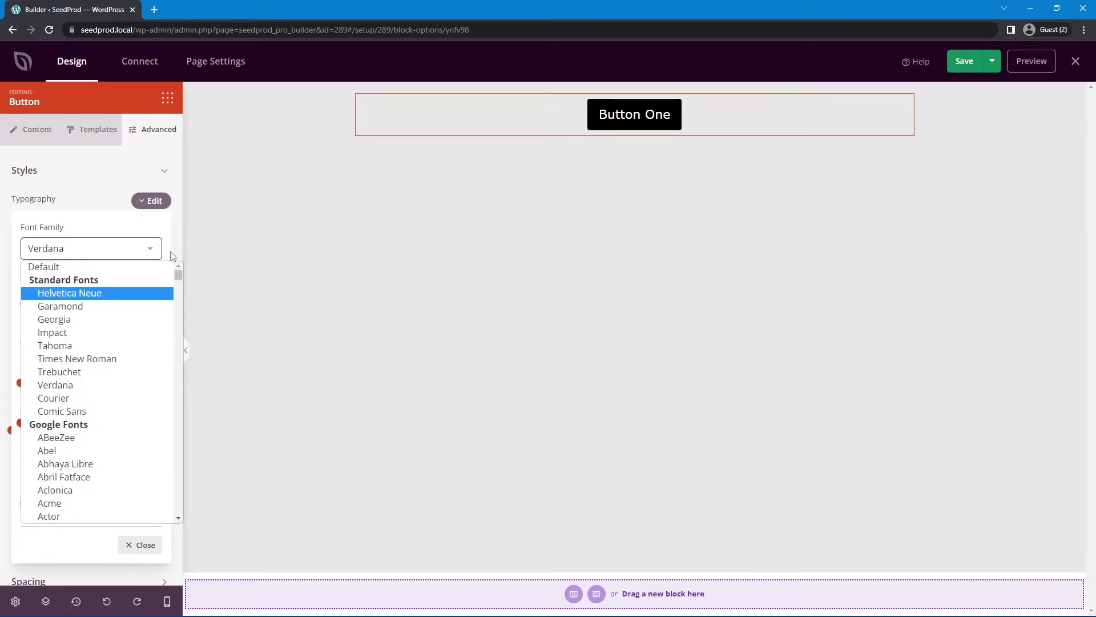
{"action": "left_click", "coordinate": [52, 270]}
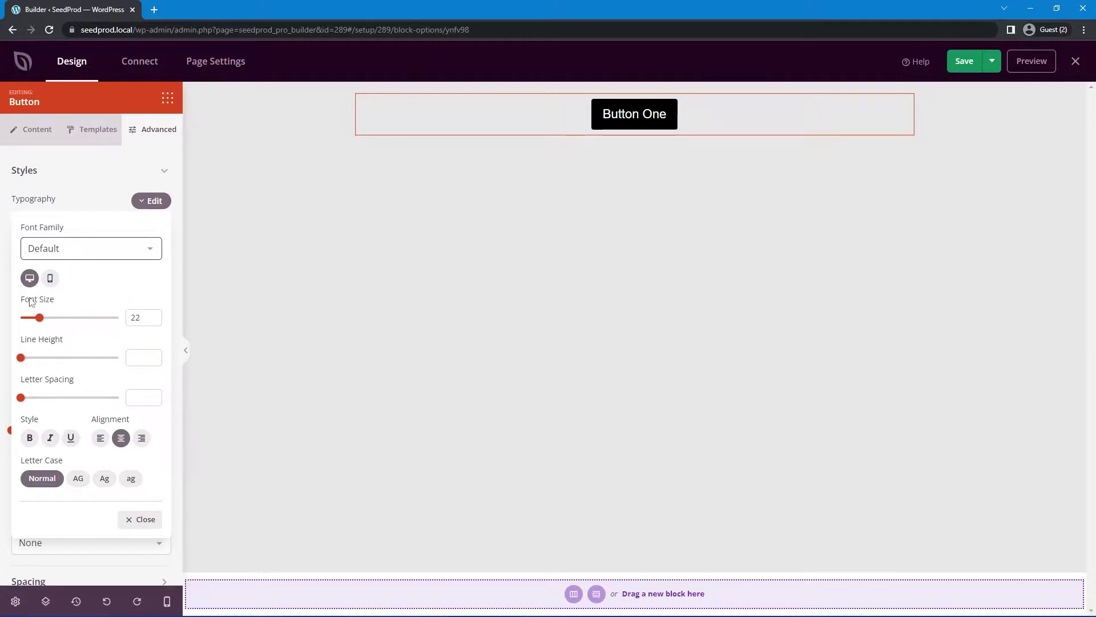
{"action": "left_click", "coordinate": [152, 322]}
{"action": "left_click", "coordinate": [152, 321]}
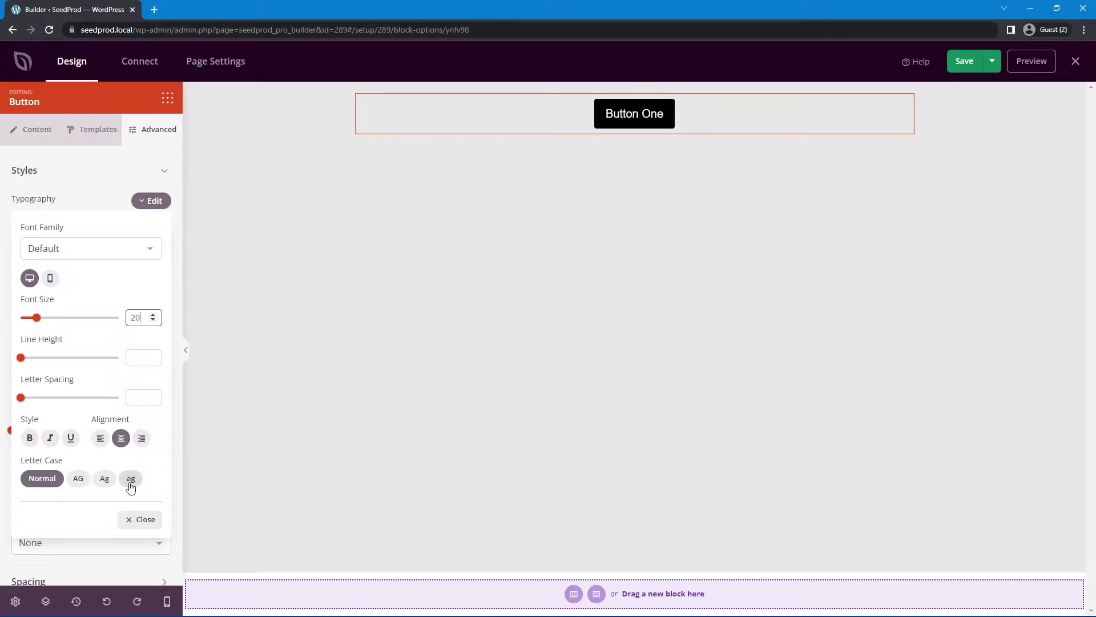
{"action": "left_click", "coordinate": [142, 520]}
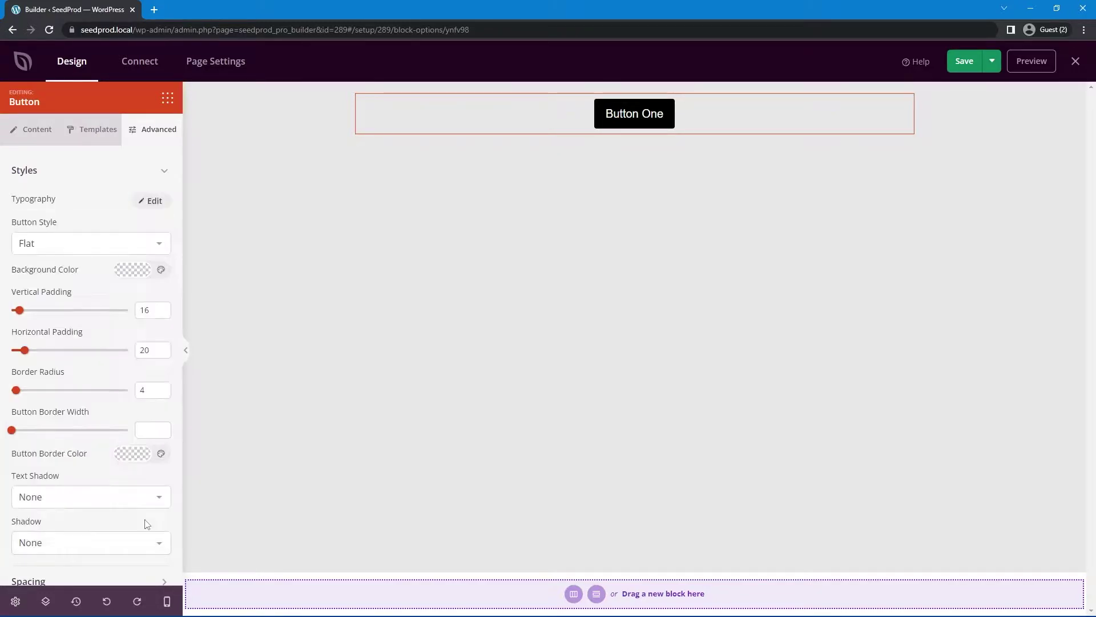
- Change Button One's Button Style from Flat to Custom
{"action": "left_click", "coordinate": [85, 246]}
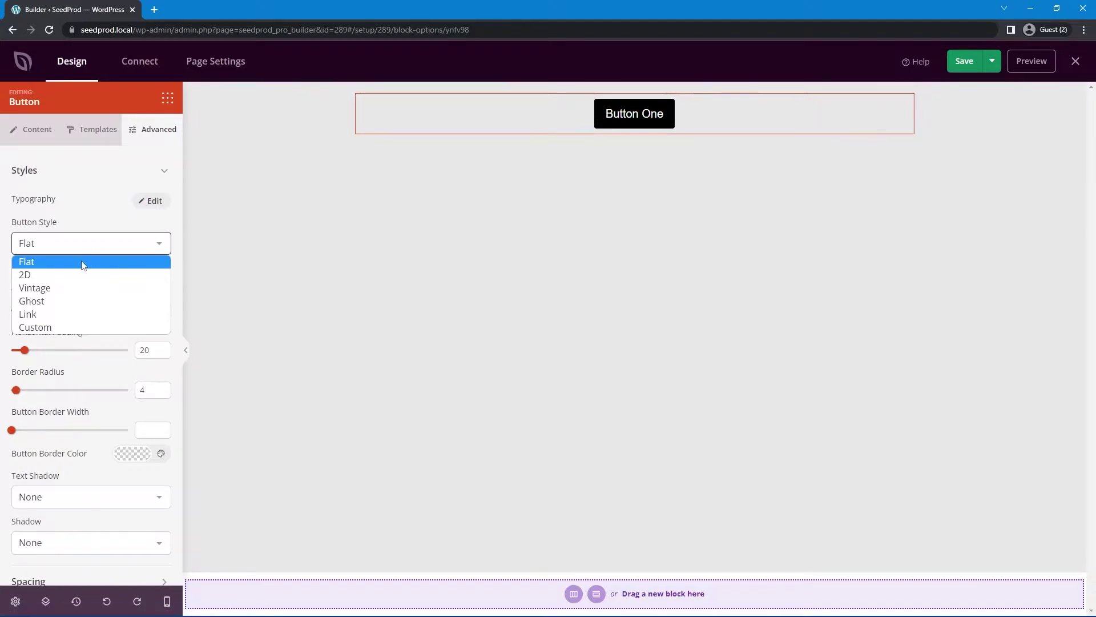
{"action": "left_click", "coordinate": [47, 329]}
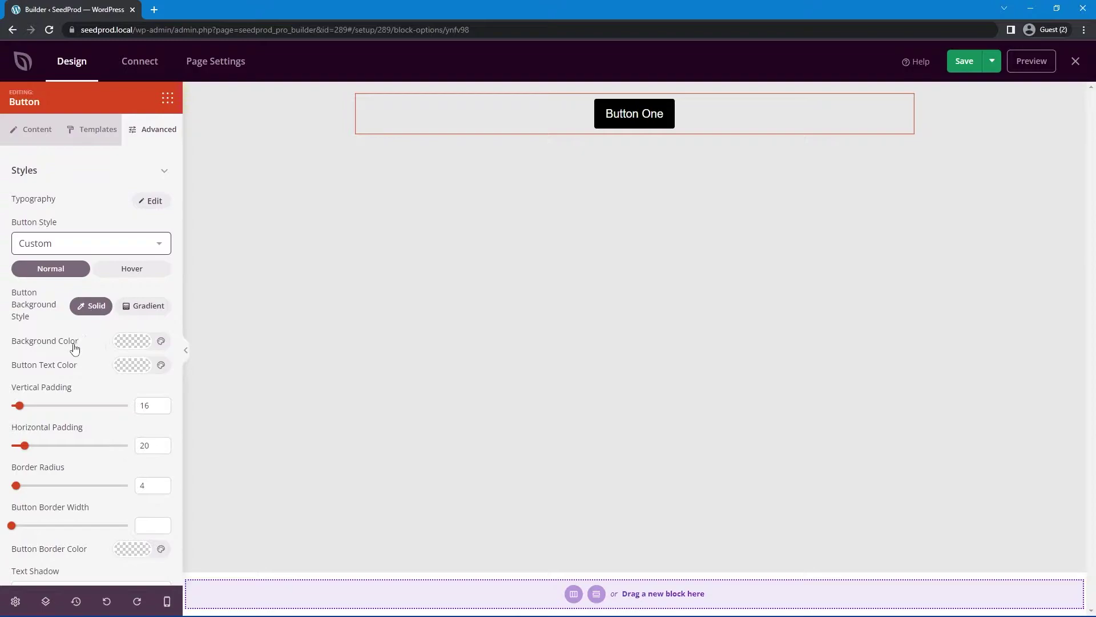
- Set the normal-state background colour to the blue swatch
{"action": "left_click", "coordinate": [139, 342]}
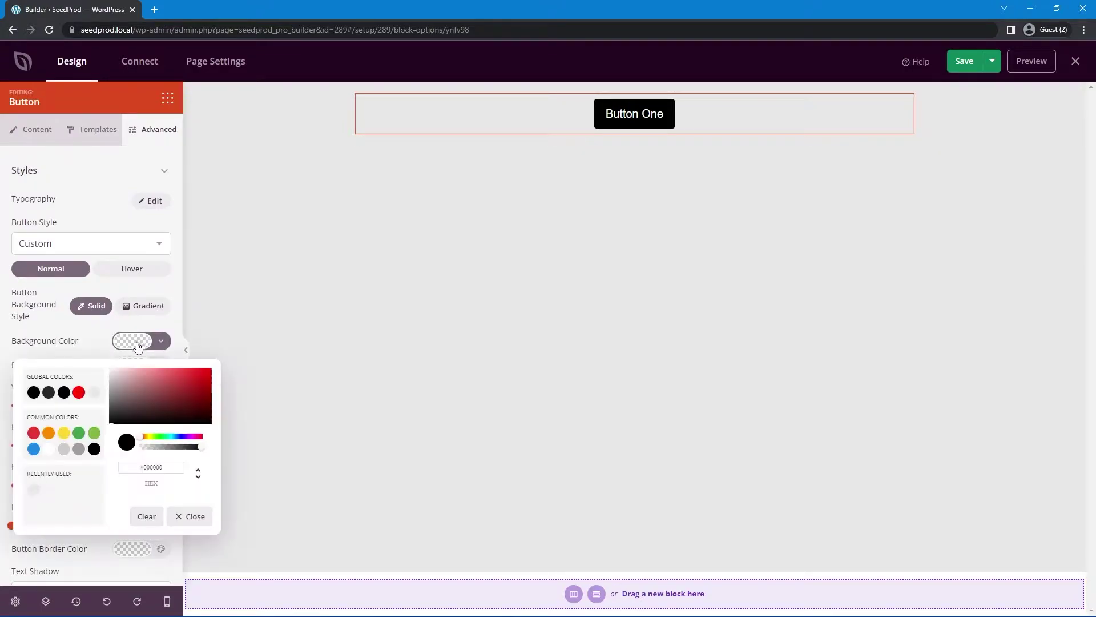
{"action": "left_click", "coordinate": [34, 448]}
{"action": "left_click", "coordinate": [78, 346]}
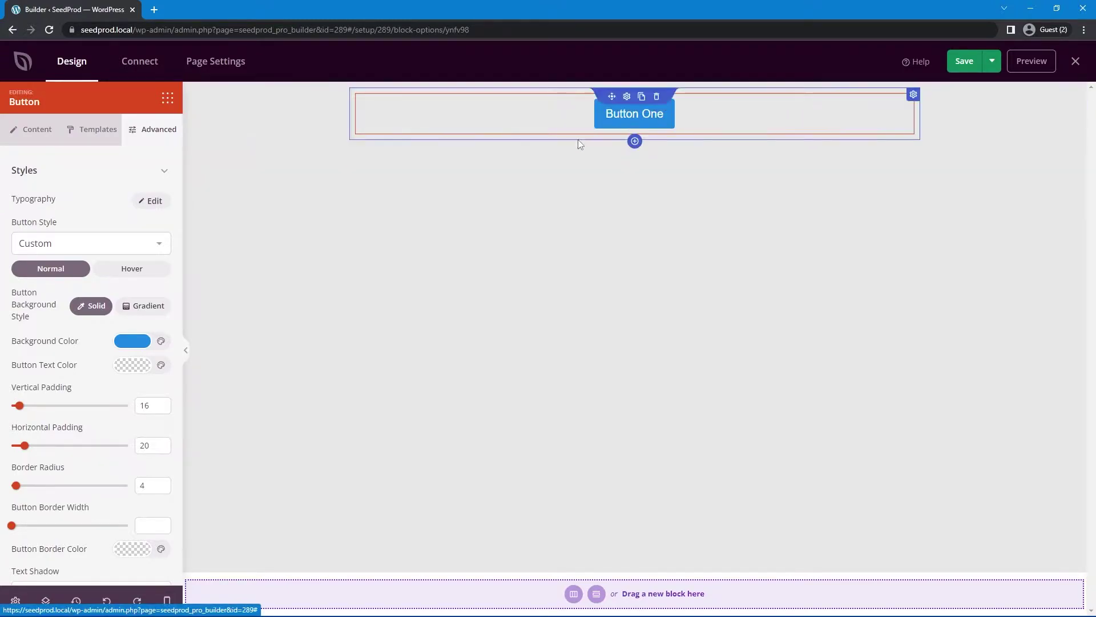
- Set the hover-state background to a darker blue, #004A8E
{"action": "left_click", "coordinate": [132, 269]}
{"action": "left_click", "coordinate": [131, 342]}
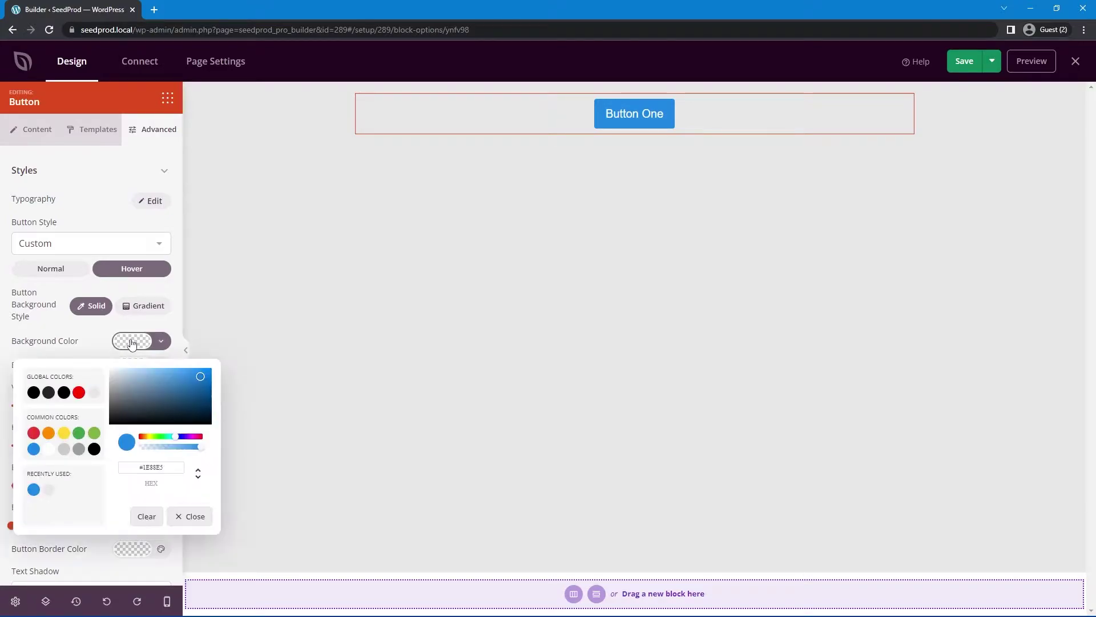
{"action": "left_click", "coordinate": [34, 448]}
{"action": "left_click_drag", "start_coordinate": [201, 379], "coordinate": [210, 388]}
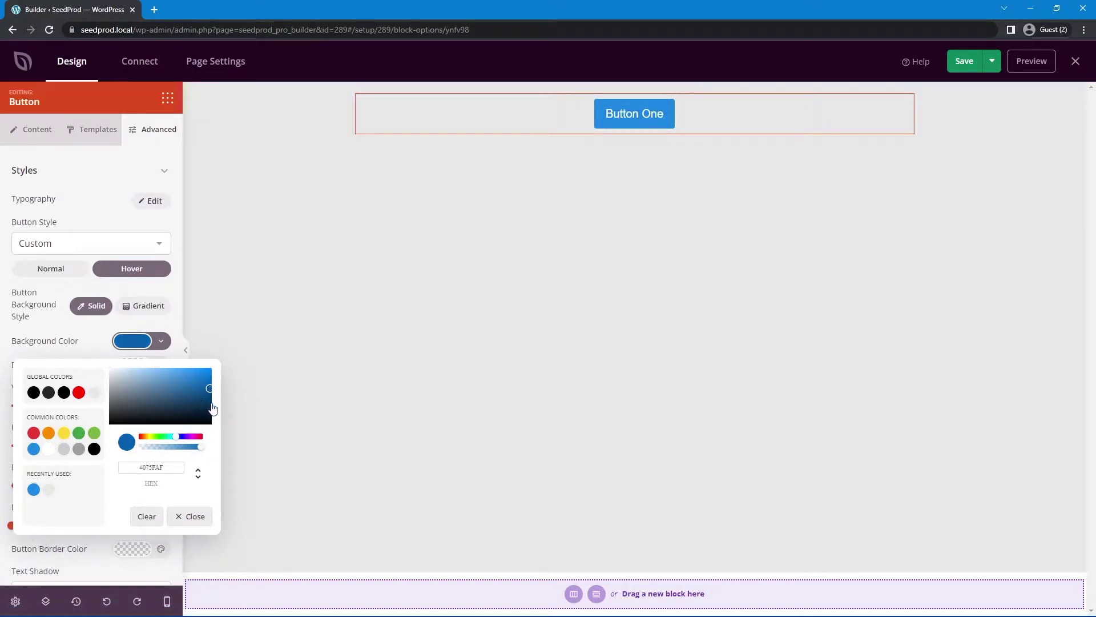
{"action": "left_click_drag", "start_coordinate": [210, 394], "coordinate": [212, 397]}
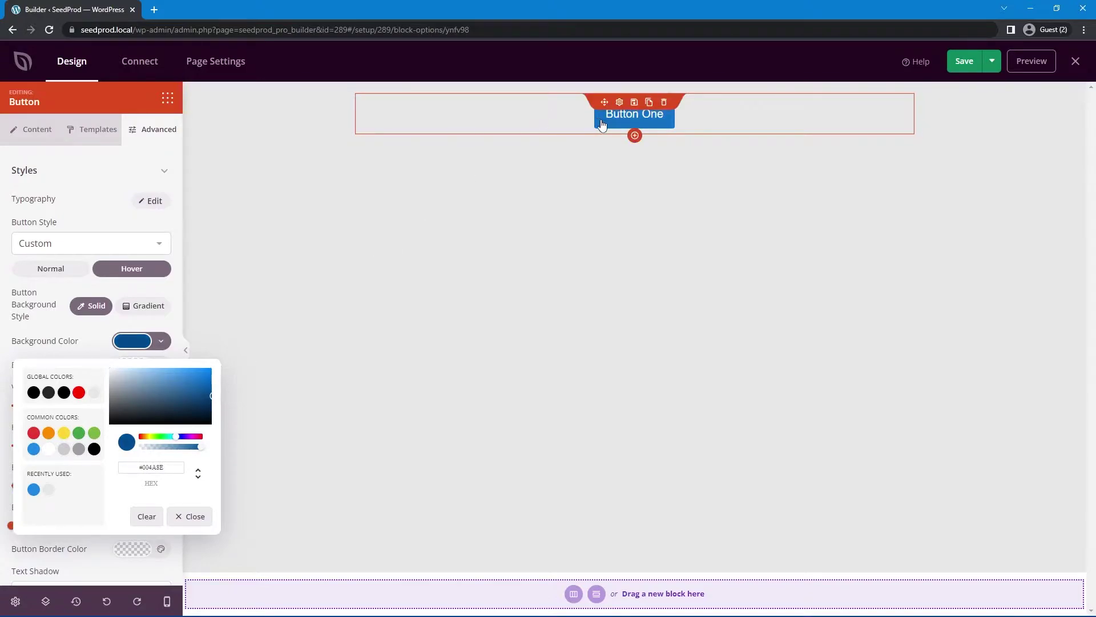
{"action": "left_click", "coordinate": [162, 278]}
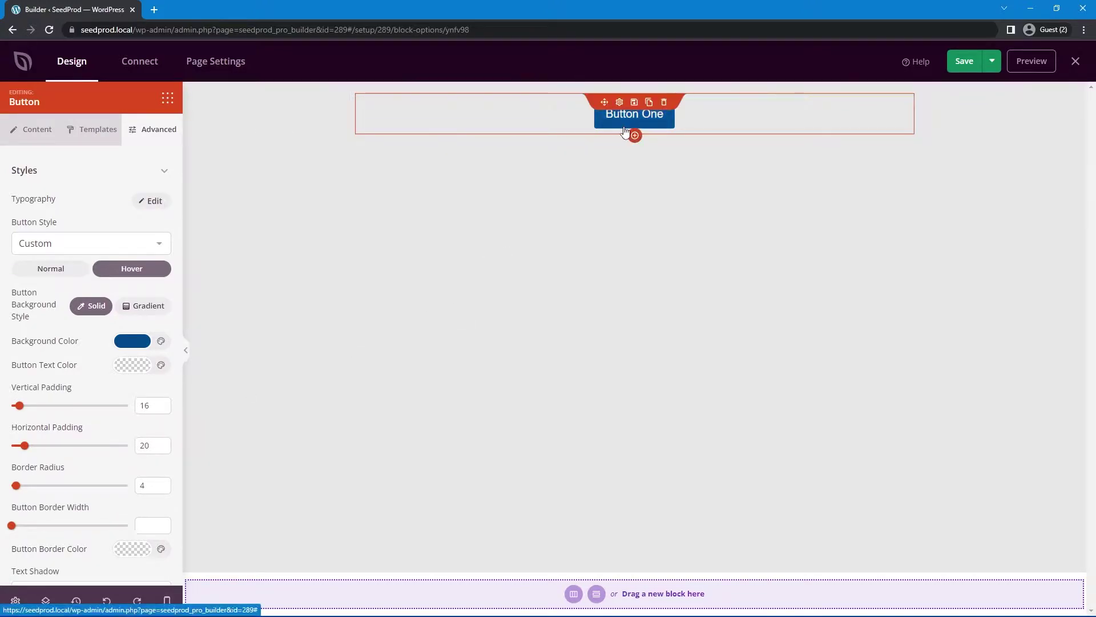
- Restore horizontal padding to 20 after testing 100, and set border radius to 0
{"action": "left_click", "coordinate": [53, 269]}
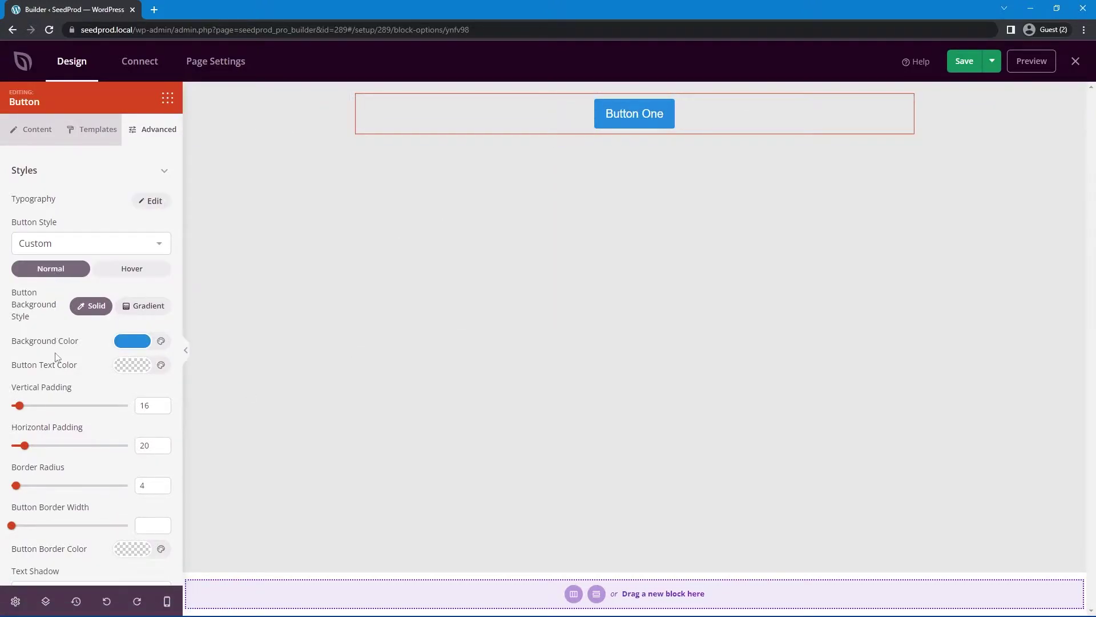
{"action": "scroll", "coordinate": [57, 357], "scroll_direction": "down", "scroll_amount": 1}
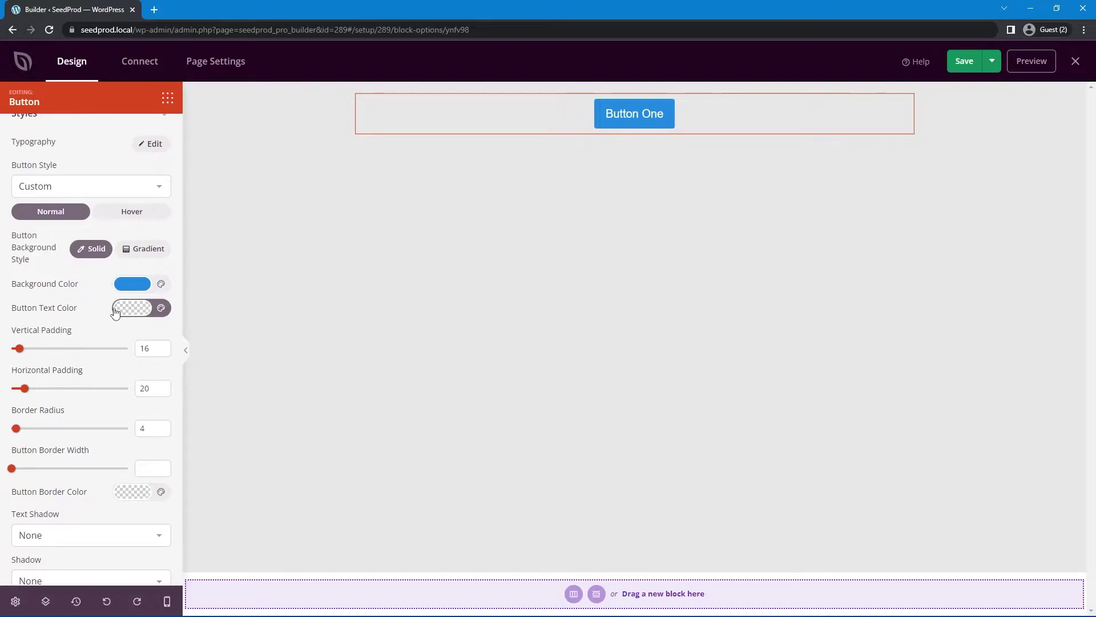
{"action": "scroll", "coordinate": [100, 317], "scroll_direction": "down", "scroll_amount": 1}
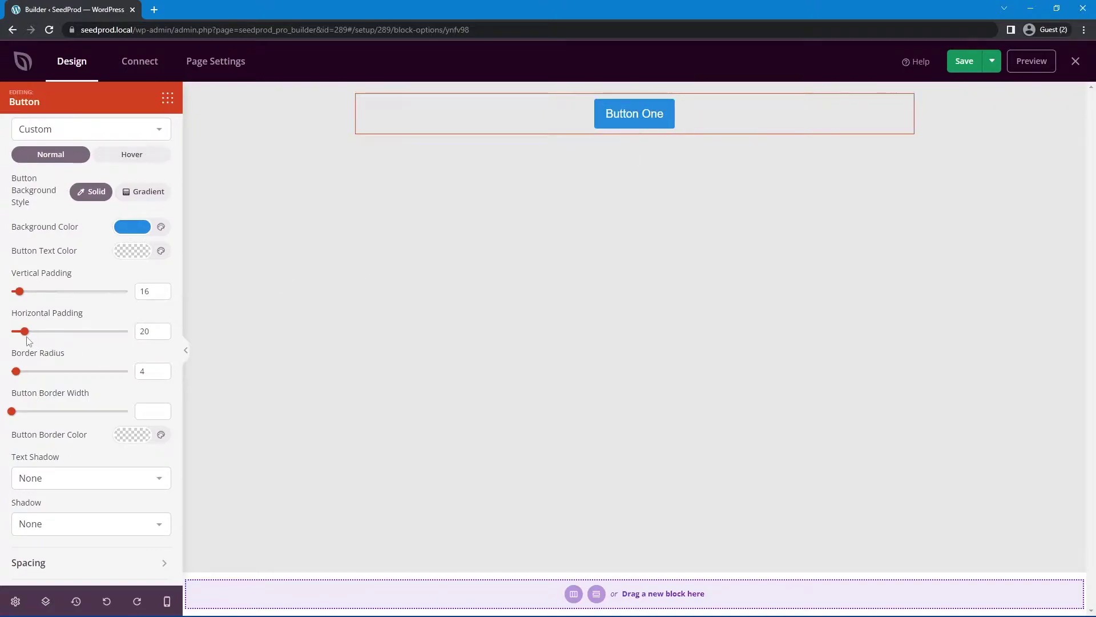
{"action": "left_click_drag", "start_coordinate": [24, 331], "coordinate": [133, 334]}
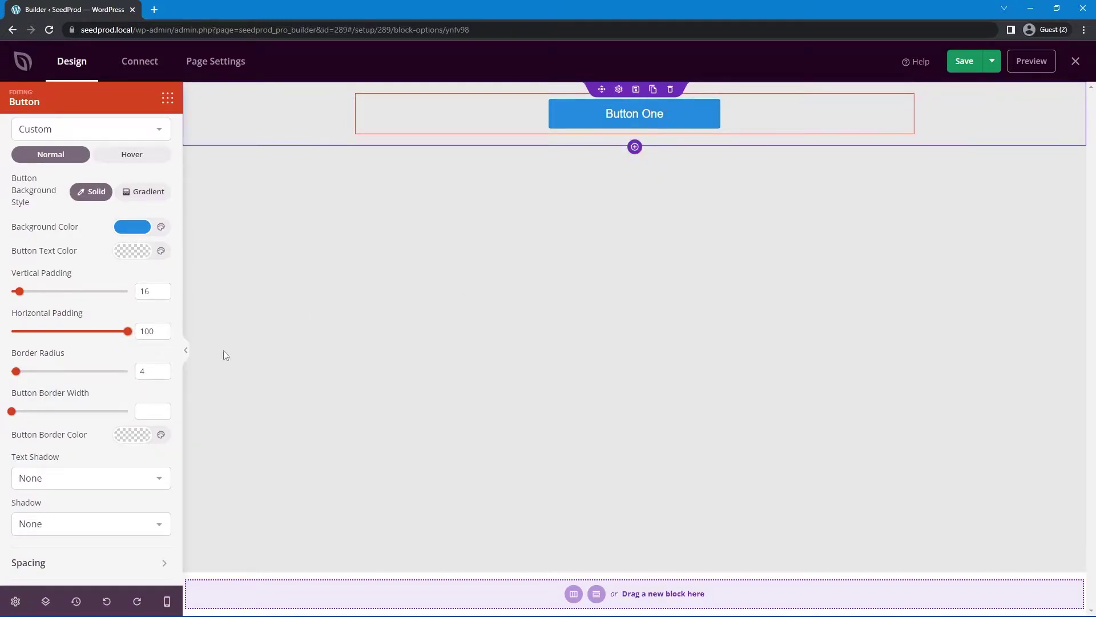
{"action": "double_click", "coordinate": [150, 331]}
{"action": "type", "text": "20"}
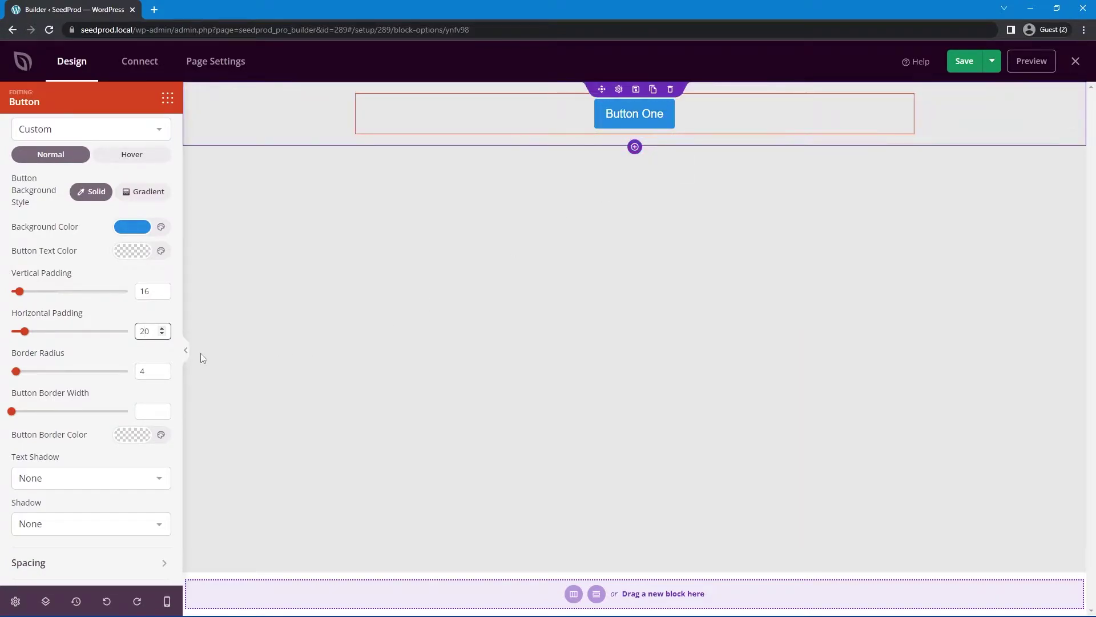
{"action": "left_click", "coordinate": [151, 372]}
{"action": "mouse_move", "coordinate": [16, 371]}
{"action": "left_mouse_down"}
{"action": "mouse_move", "coordinate": [75, 375]}
{"action": "mouse_move", "coordinate": [11, 372]}
{"action": "left_mouse_up"}
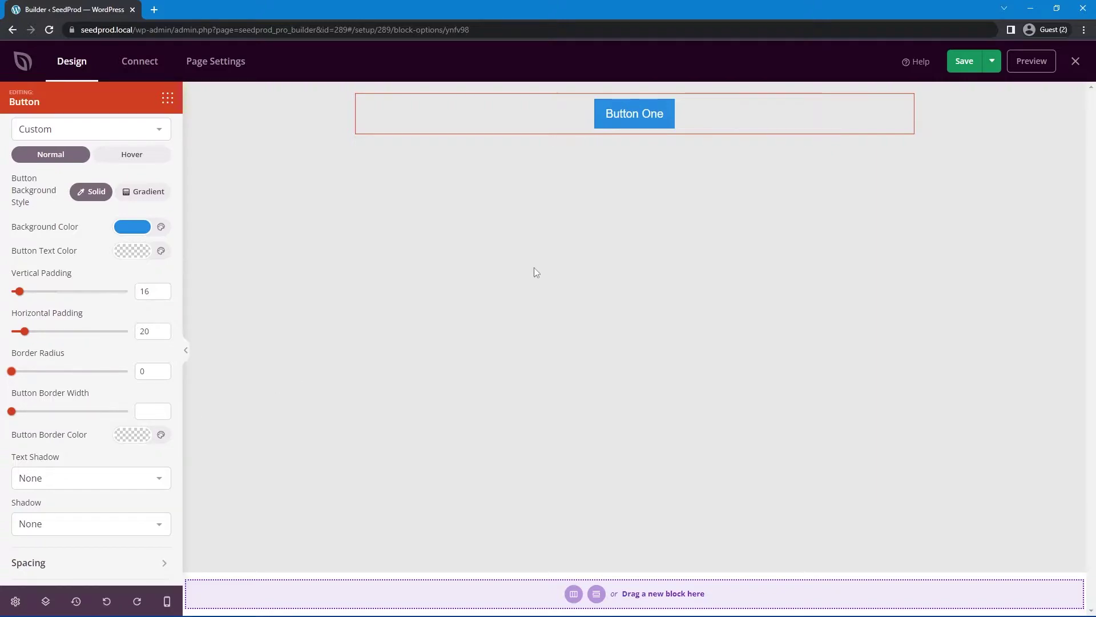
- Give Button One a border width of 2 in the recently used dark blue swatch
{"action": "left_click", "coordinate": [149, 410]}
{"action": "left_click", "coordinate": [133, 440]}
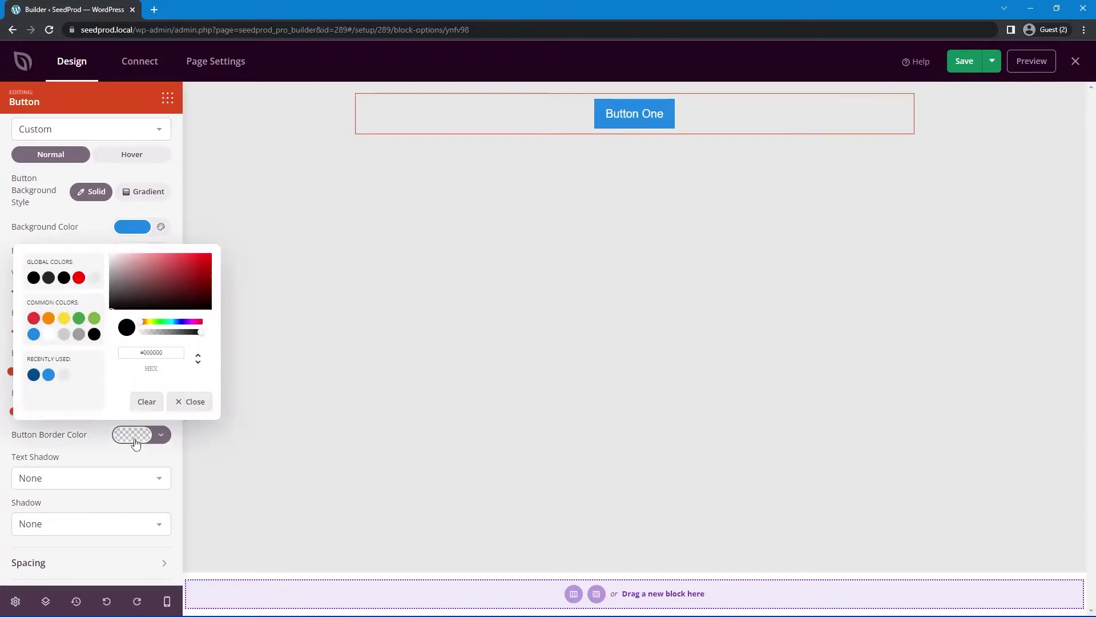
{"action": "left_click", "coordinate": [34, 375]}
{"action": "left_click", "coordinate": [536, 276]}
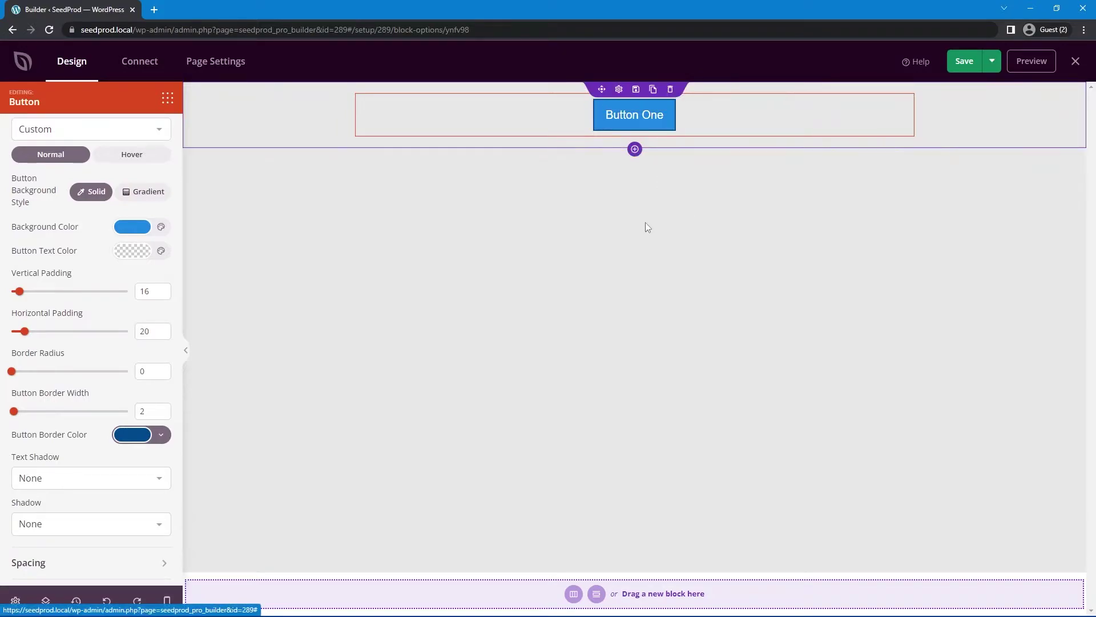
- Duplicate Button One and change the copy's label from 'One' to 'Two'
{"action": "left_click", "coordinate": [653, 89]}
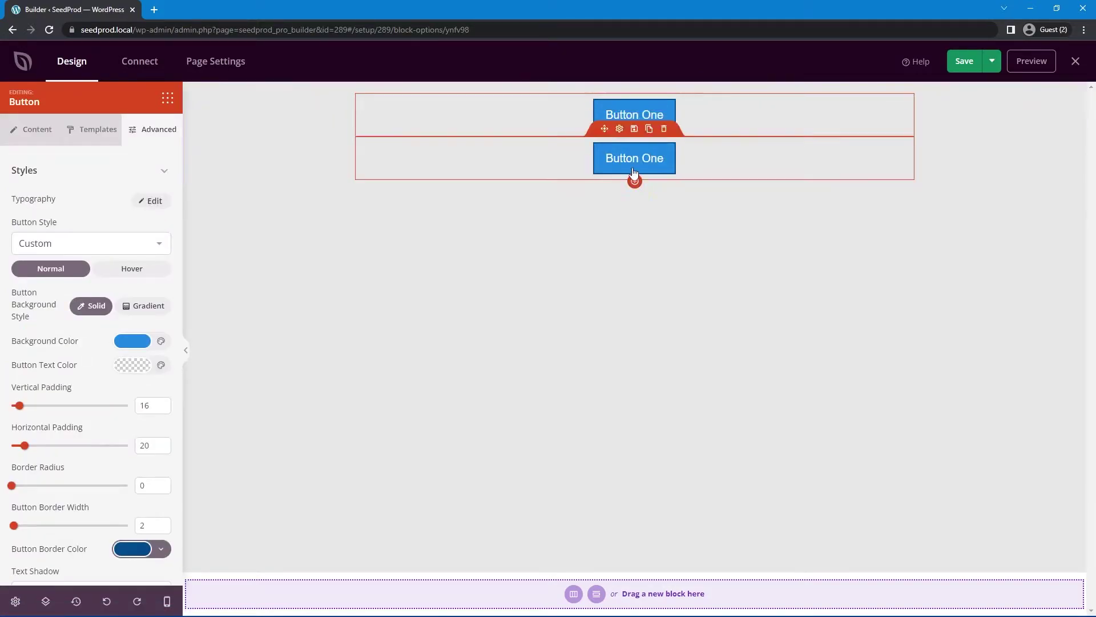
{"action": "left_click", "coordinate": [36, 130]}
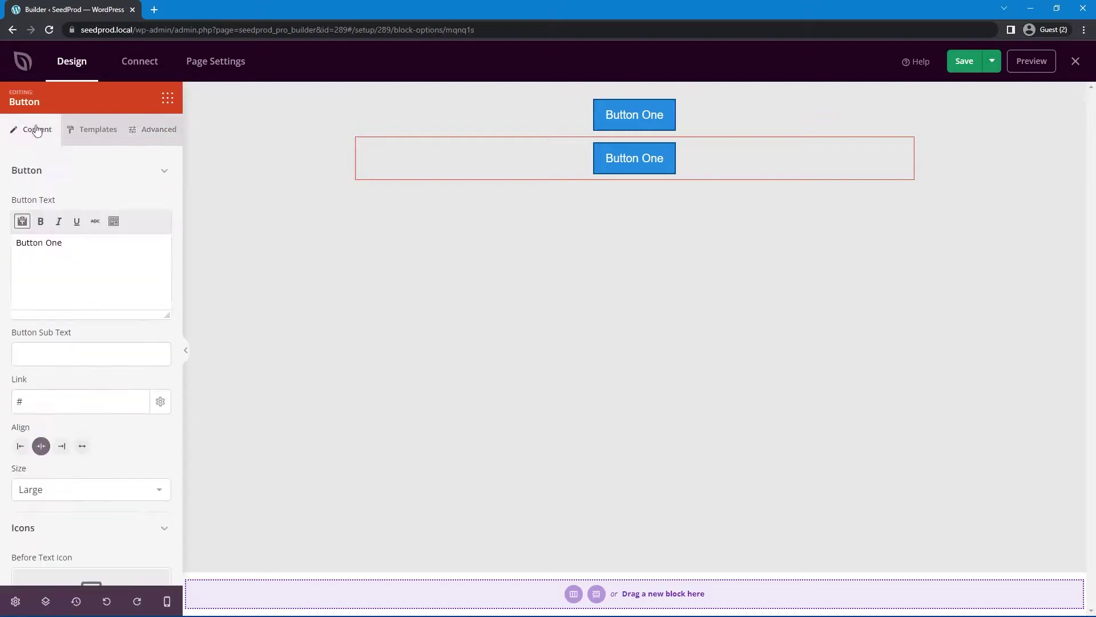
{"action": "double_click", "coordinate": [57, 242]}
{"action": "type", "text": "Two"}
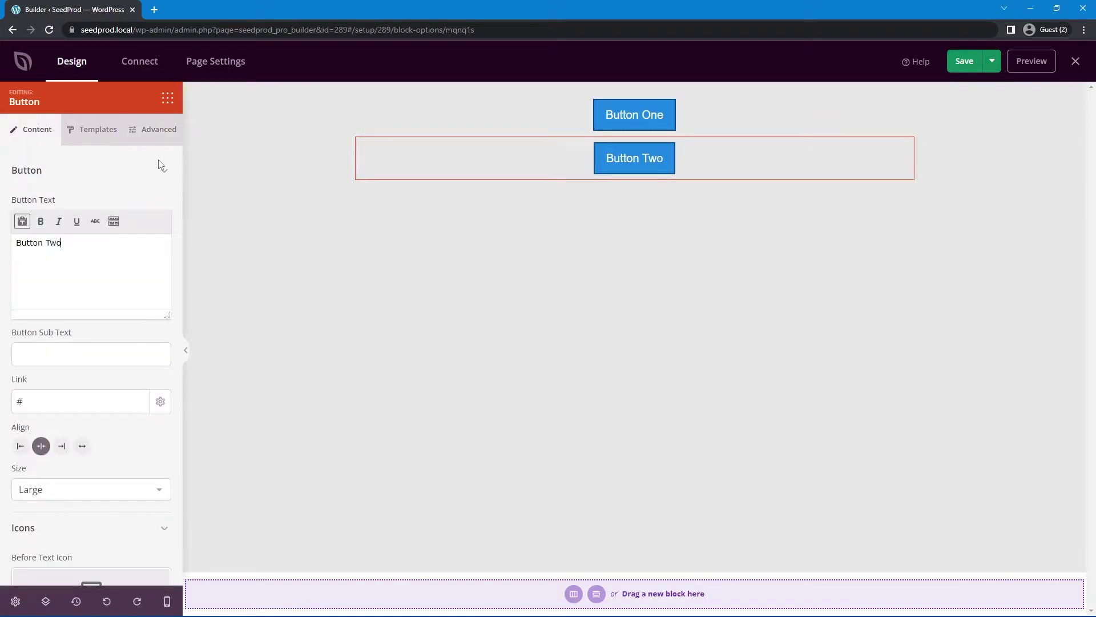
{"action": "left_click", "coordinate": [160, 130]}
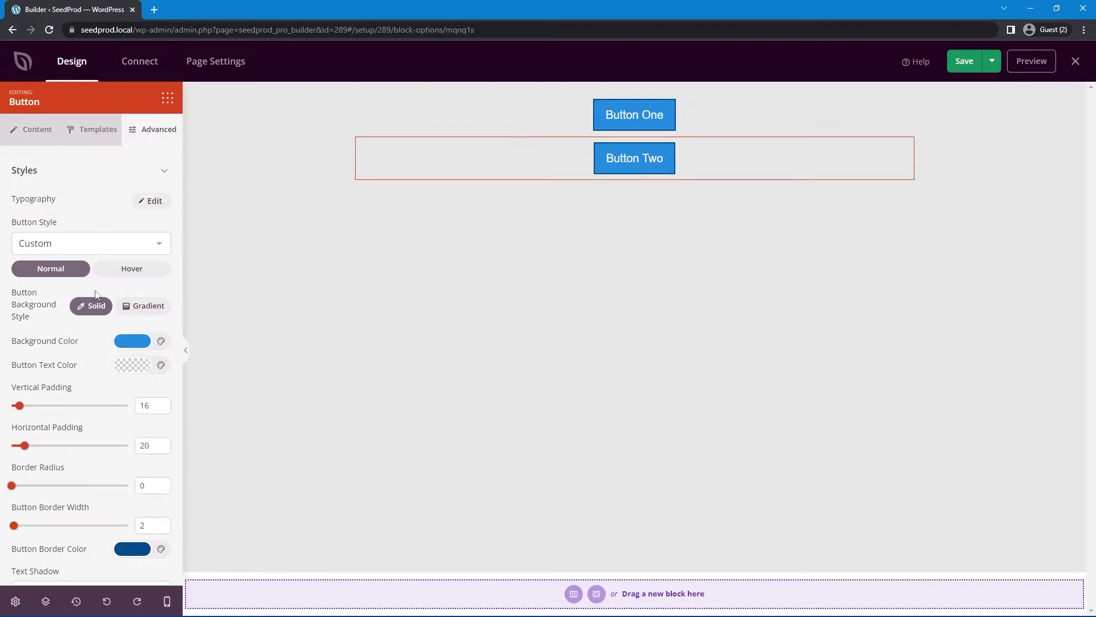
{"action": "scroll", "coordinate": [71, 335], "scroll_direction": "down", "scroll_amount": 2}
{"action": "scroll", "coordinate": [90, 316], "scroll_direction": "down", "scroll_amount": 2}
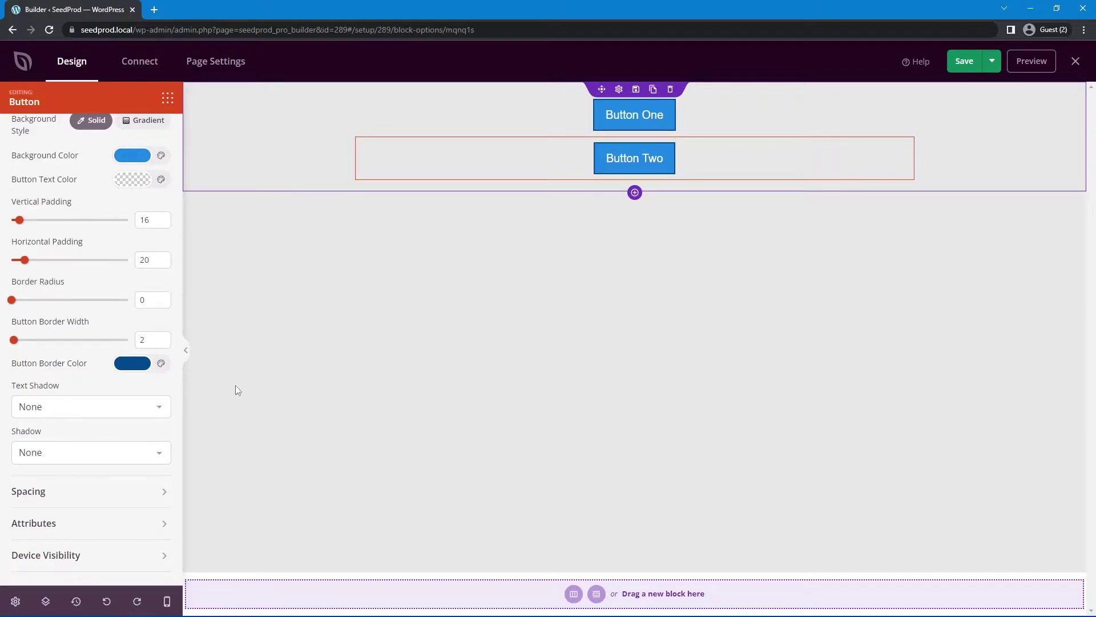
- Try Hairline, Medium, X Large and Small text shadows on Button Two
{"action": "left_click", "coordinate": [64, 407]}
{"action": "left_click", "coordinate": [55, 438]}
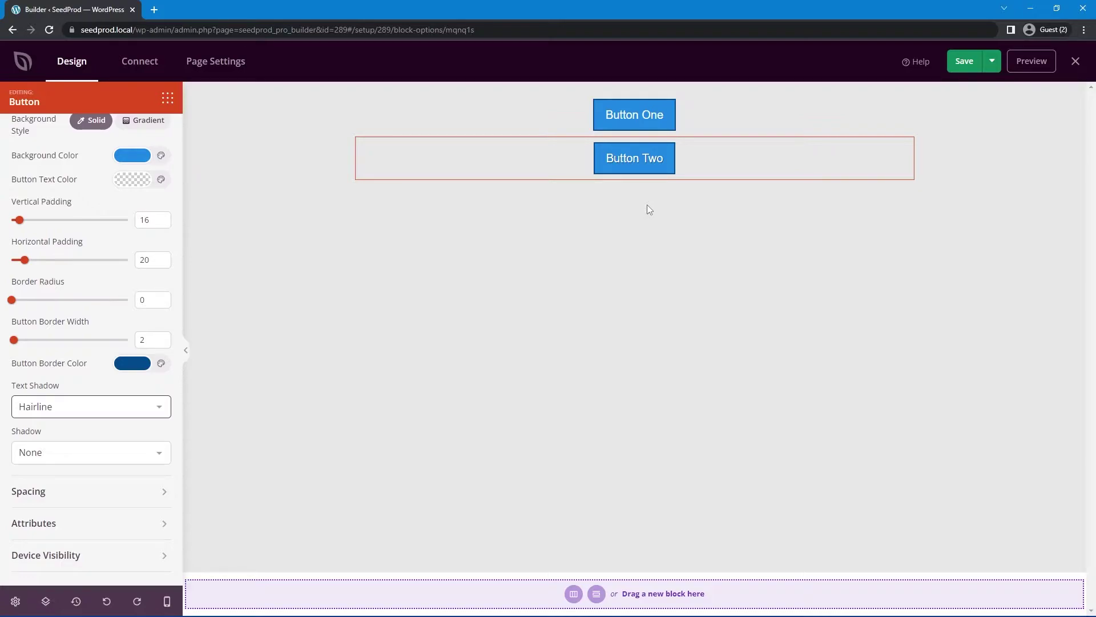
{"action": "left_click", "coordinate": [149, 412]}
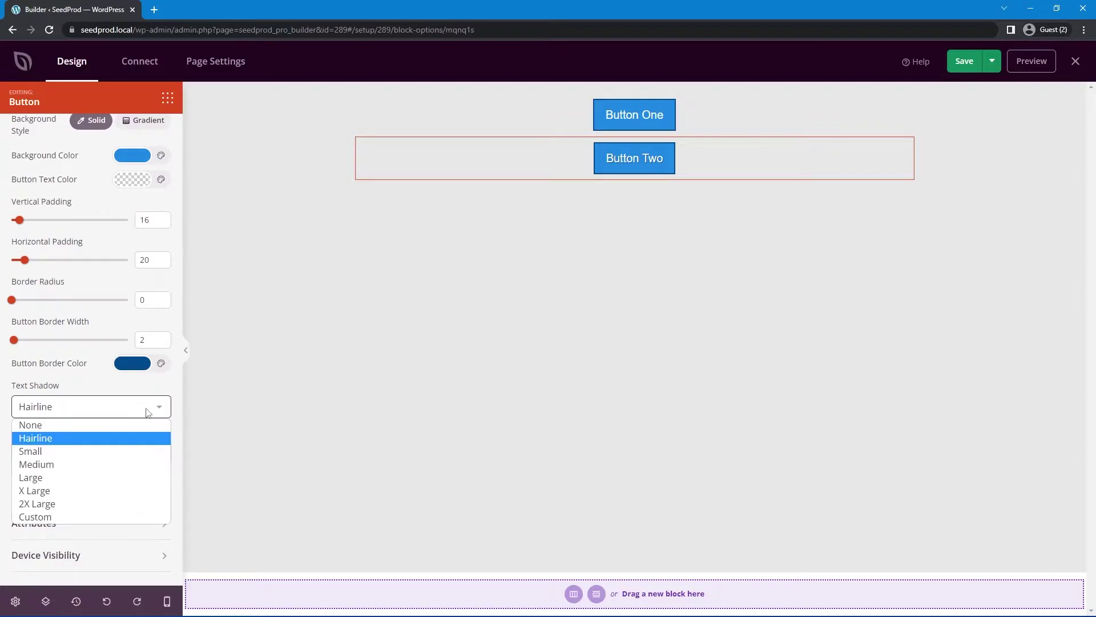
{"action": "left_click", "coordinate": [105, 460]}
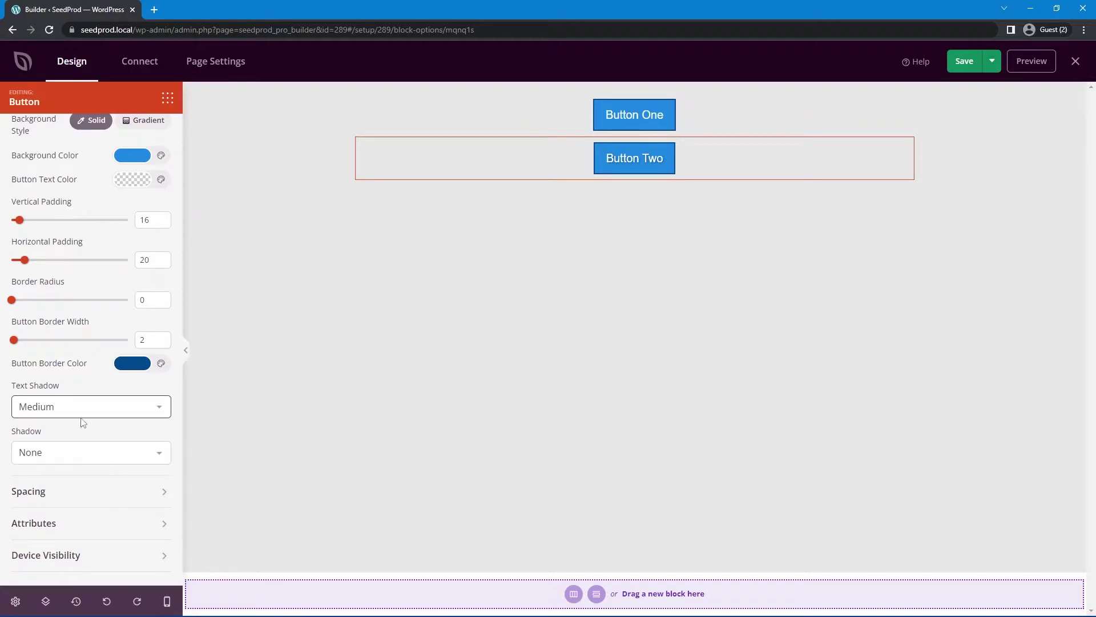
{"action": "left_click", "coordinate": [83, 414]}
{"action": "left_click", "coordinate": [84, 473]}
{"action": "left_click", "coordinate": [100, 406]}
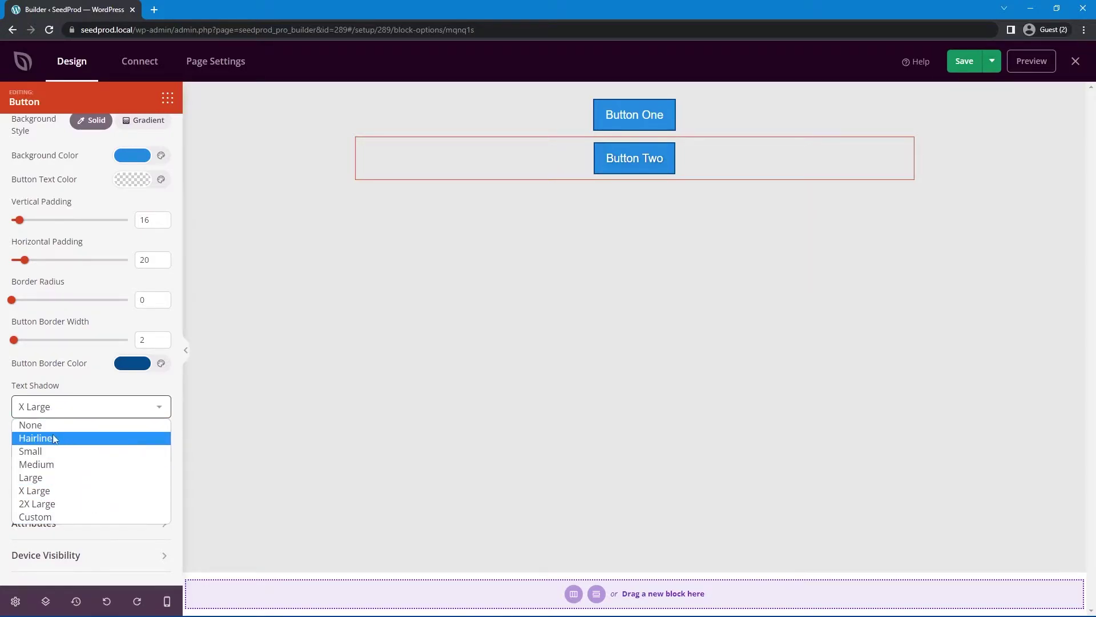
{"action": "left_click", "coordinate": [46, 451]}
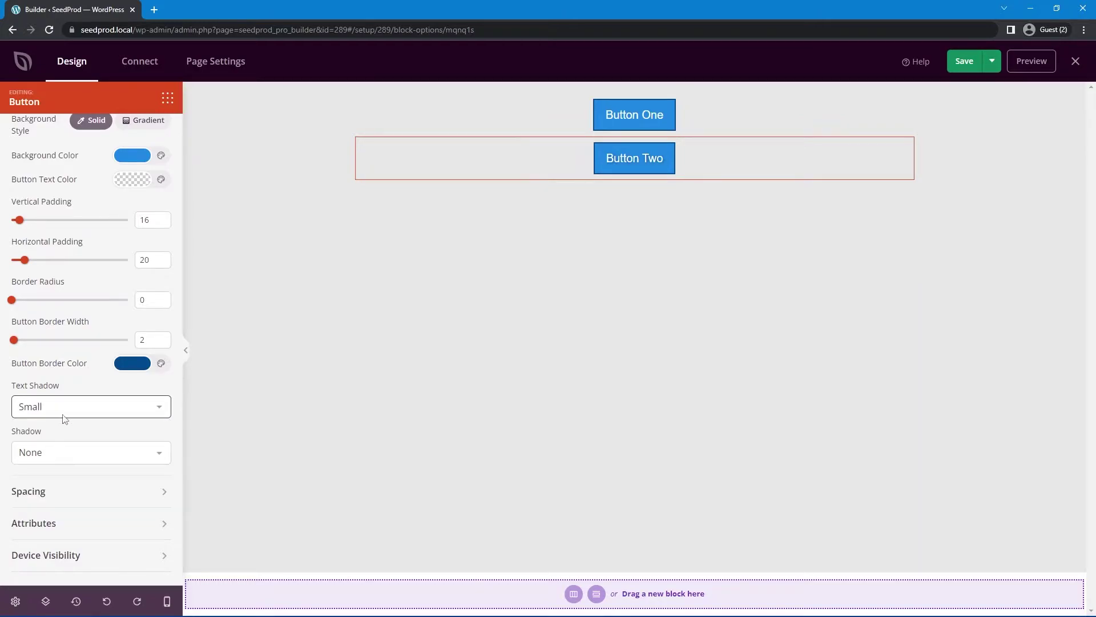
- Settle on the Hairline text shadow and bring up the button Shadow presets
{"action": "left_click", "coordinate": [64, 416]}
{"action": "left_click", "coordinate": [53, 437]}
{"action": "left_click", "coordinate": [100, 453]}
{"action": "left_click", "coordinate": [98, 454]}
{"action": "left_click", "coordinate": [94, 457]}
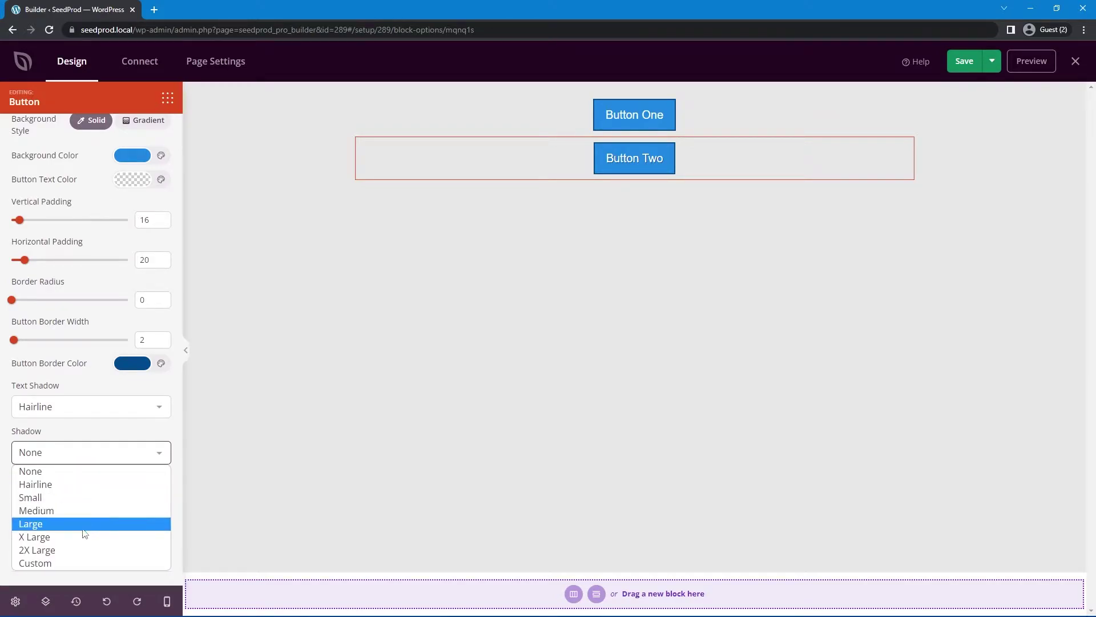
- Choose a Custom button shadow, colour it black and drag its blur up to 100
{"action": "left_click", "coordinate": [44, 565]}
{"action": "scroll", "coordinate": [85, 492], "scroll_direction": "down", "scroll_amount": 4}
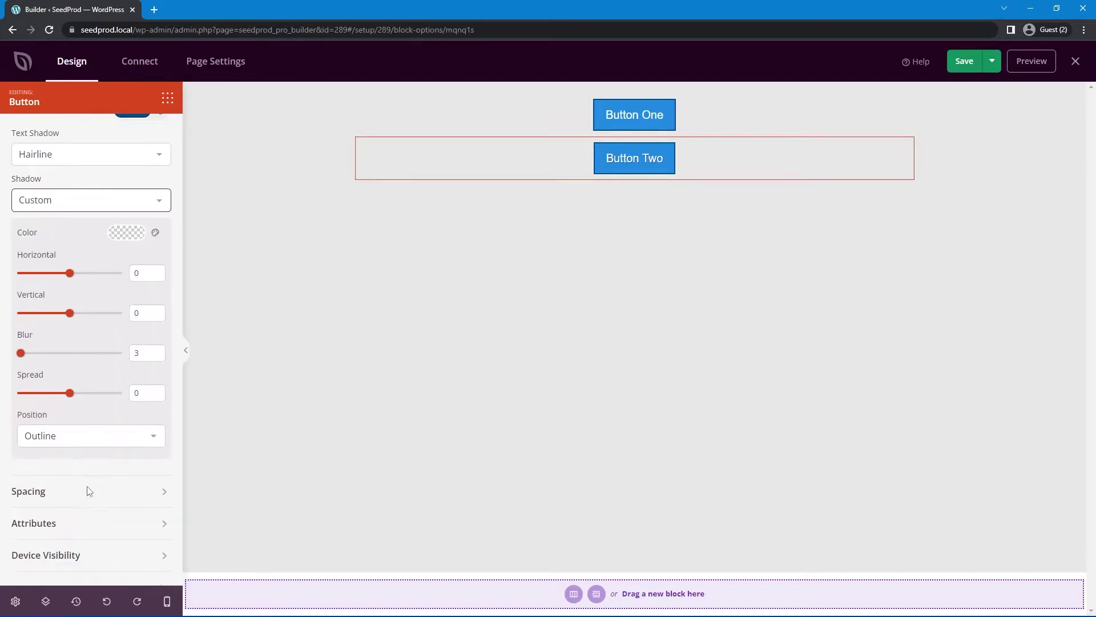
{"action": "left_click", "coordinate": [128, 236]}
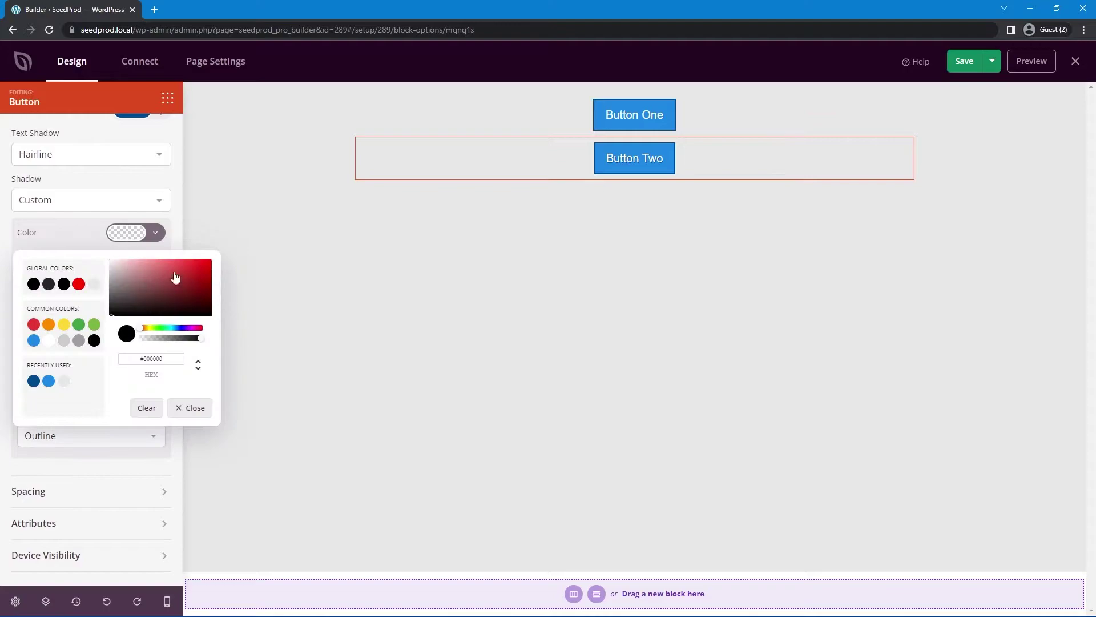
{"action": "left_click_drag", "start_coordinate": [152, 306], "coordinate": [220, 320]}
{"action": "left_click", "coordinate": [85, 234]}
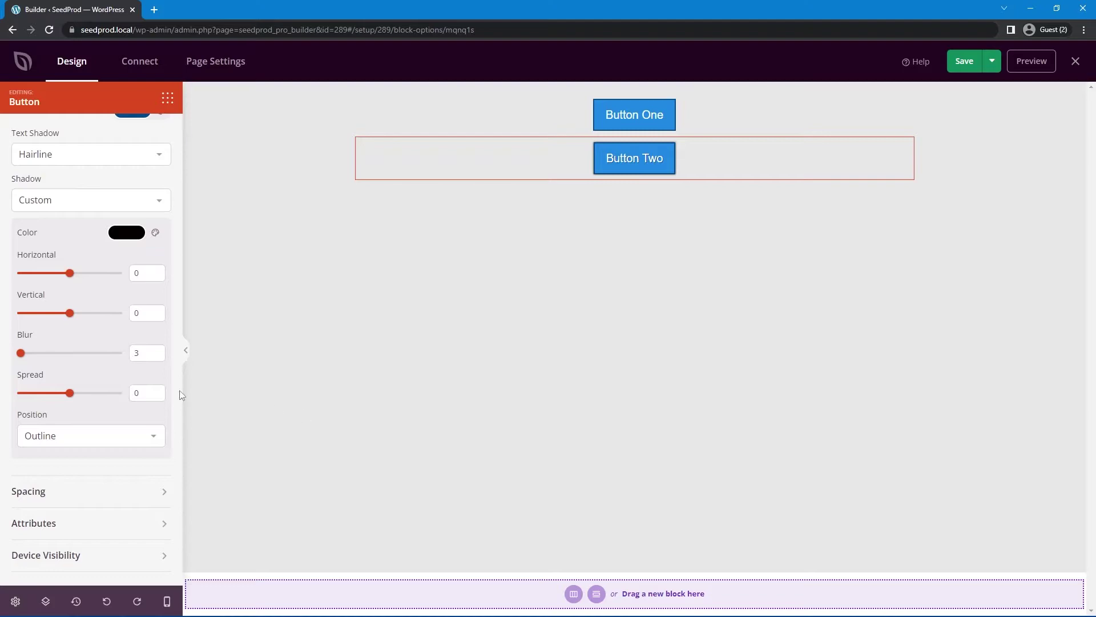
{"action": "left_click_drag", "start_coordinate": [21, 356], "coordinate": [8, 359]}
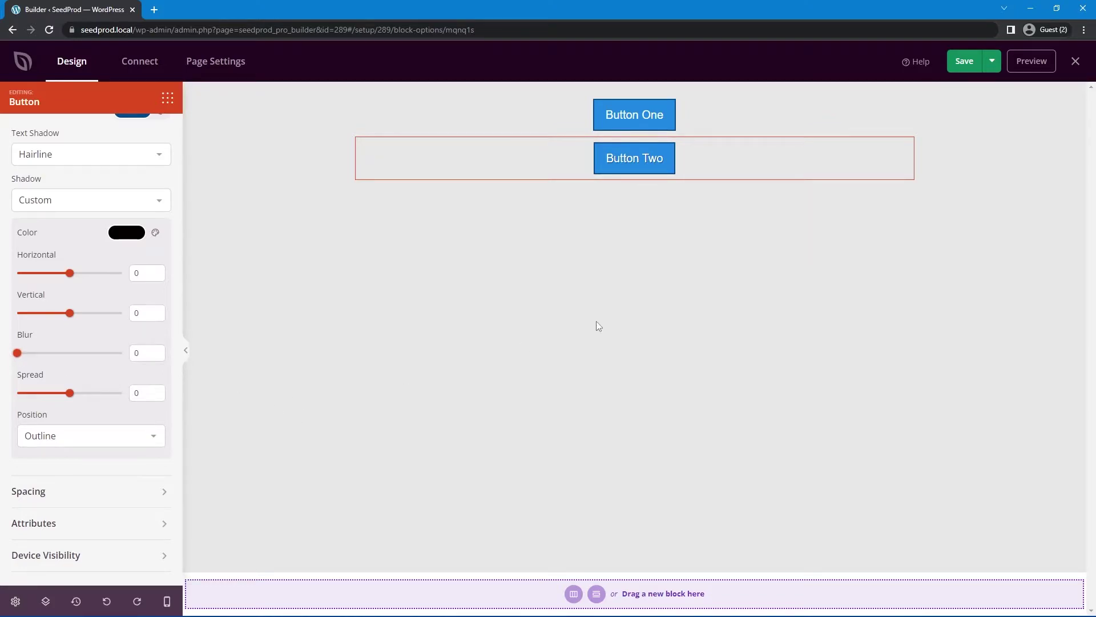
{"action": "left_click_drag", "start_coordinate": [18, 357], "coordinate": [122, 359]}
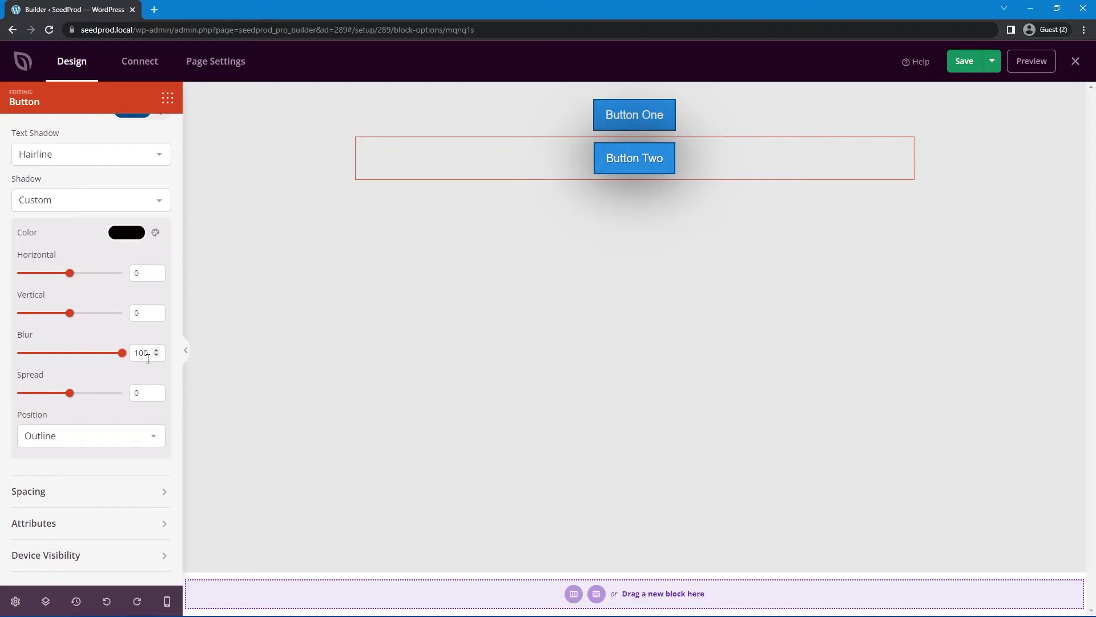
- Tint the shadow dark red and offset it -100 horizontally and 90 vertically
{"action": "left_click", "coordinate": [127, 233]}
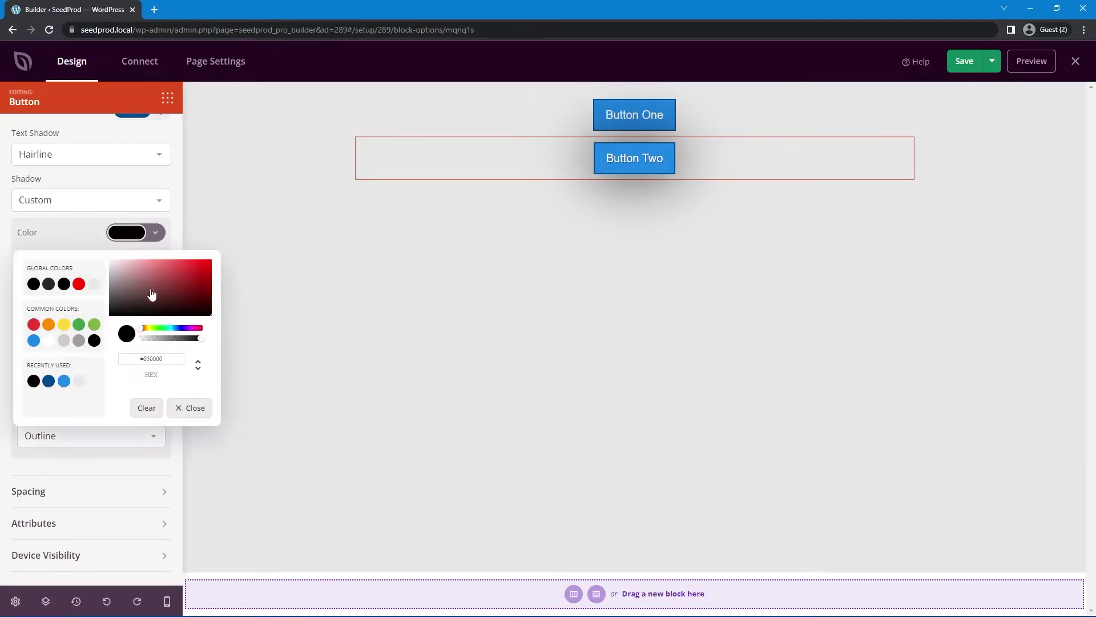
{"action": "left_click_drag", "start_coordinate": [152, 294], "coordinate": [220, 264]}
{"action": "left_click", "coordinate": [78, 239]}
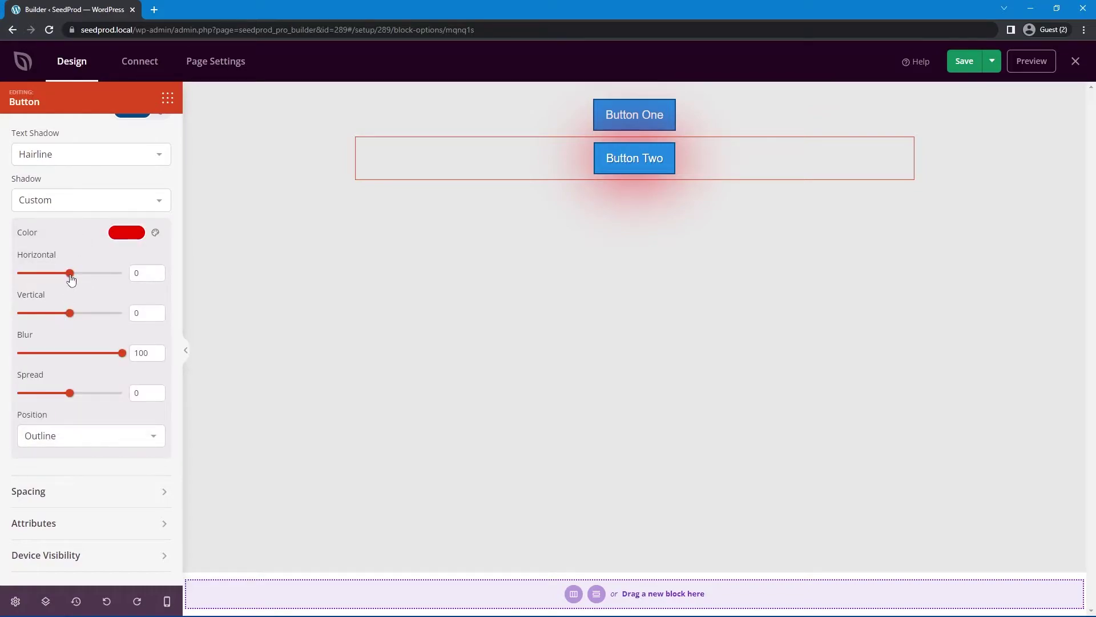
{"action": "left_click_drag", "start_coordinate": [71, 278], "coordinate": [1, 278]}
{"action": "left_click_drag", "start_coordinate": [55, 316], "coordinate": [118, 315]}
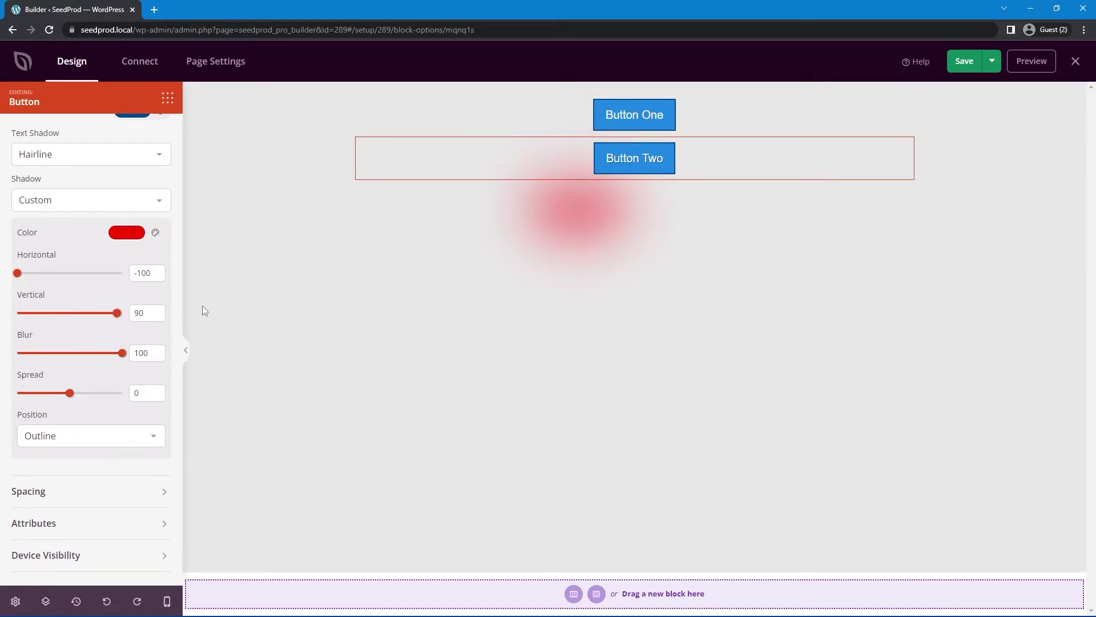
- Set the shadow blur to 200 and recolour it muted brownish pink #906363
{"action": "left_click_drag", "start_coordinate": [139, 353], "coordinate": [127, 370]}
{"action": "type", "text": "2"}
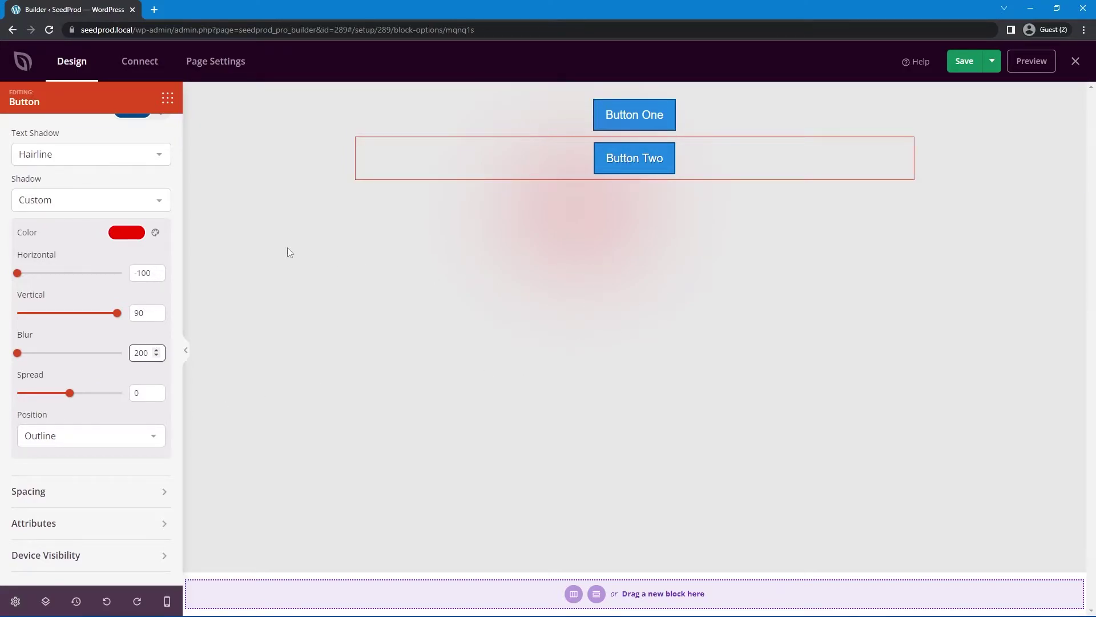
{"action": "left_click", "coordinate": [127, 232]}
{"action": "left_click", "coordinate": [147, 407]}
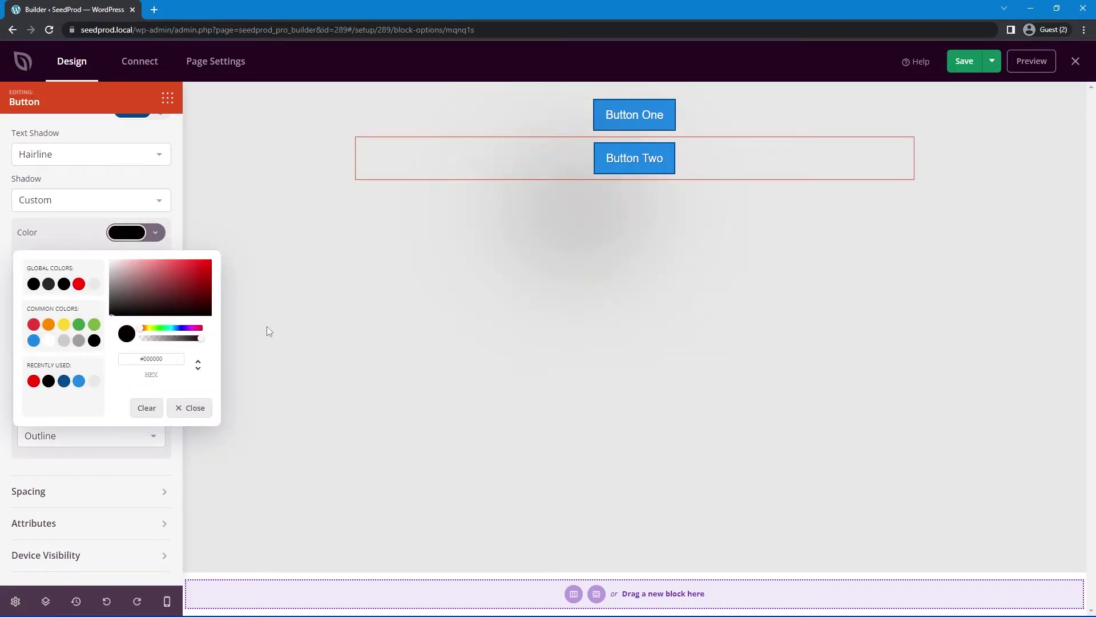
{"action": "left_click", "coordinate": [143, 287]}
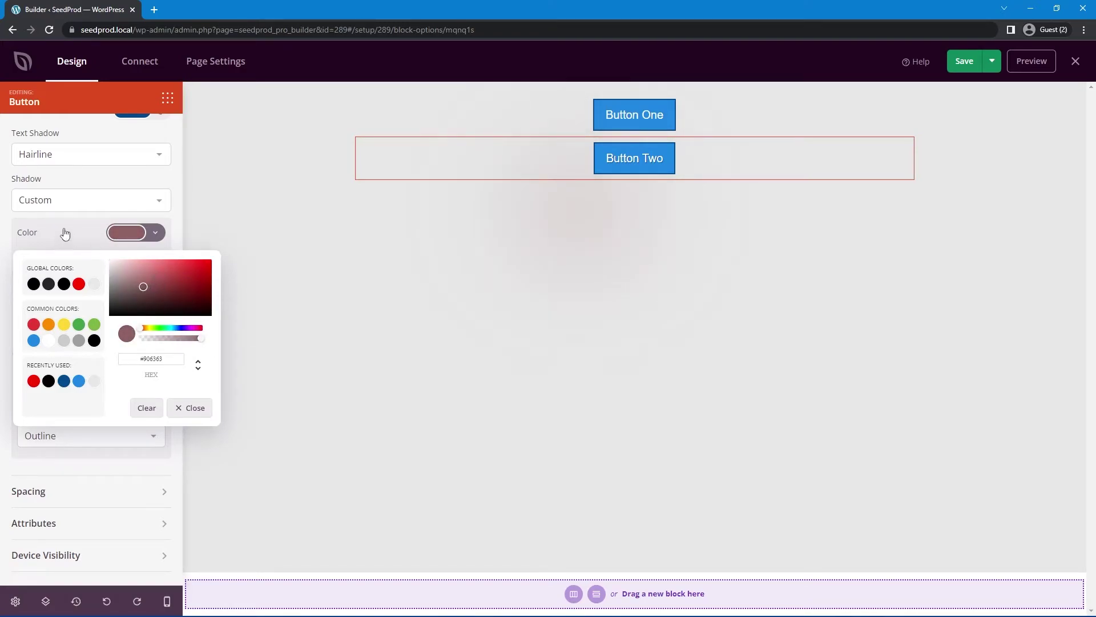
- Reset the shadow's horizontal offset, vertical offset and blur to 0
{"action": "left_click", "coordinate": [65, 233]}
{"action": "double_click", "coordinate": [151, 272]}
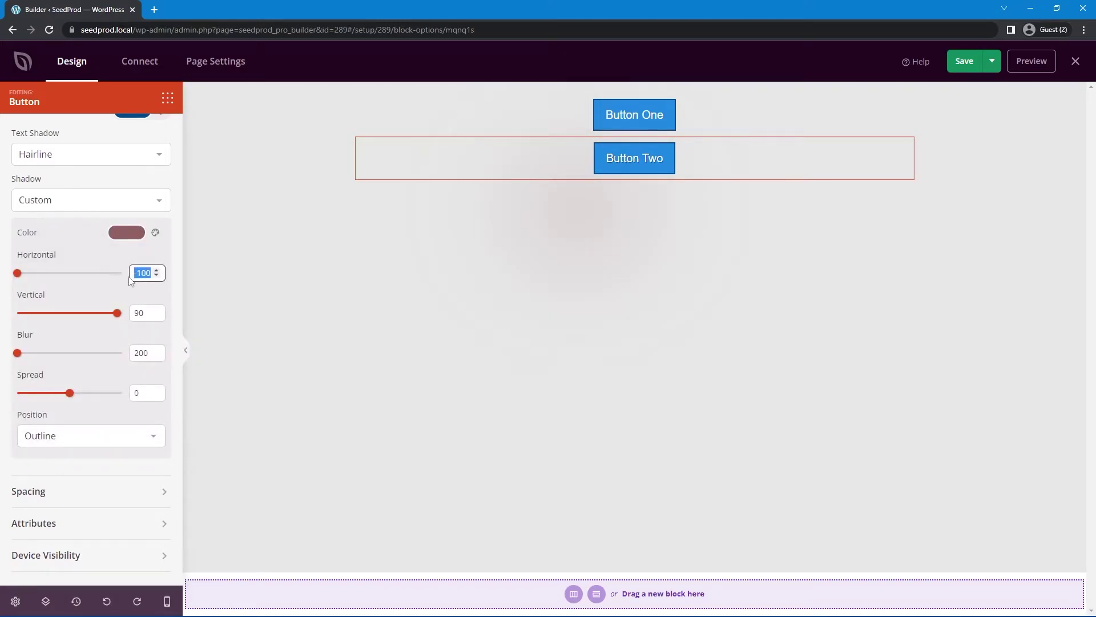
{"action": "type", "text": "0"}
{"action": "key", "text": "Tab"}
{"action": "type", "text": "0"}
{"action": "key", "text": "Tab"}
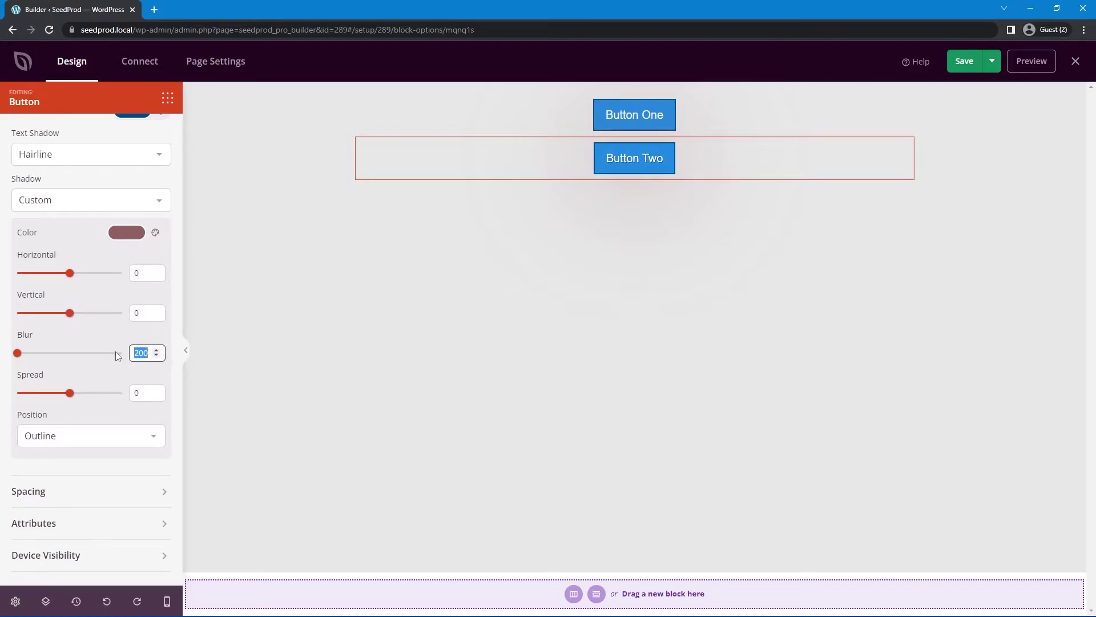
{"action": "type", "text": "0"}
- Colour the shadow the recent dark blue and offset it -10 horizontally, 5 vertically
{"action": "left_click", "coordinate": [126, 232]}
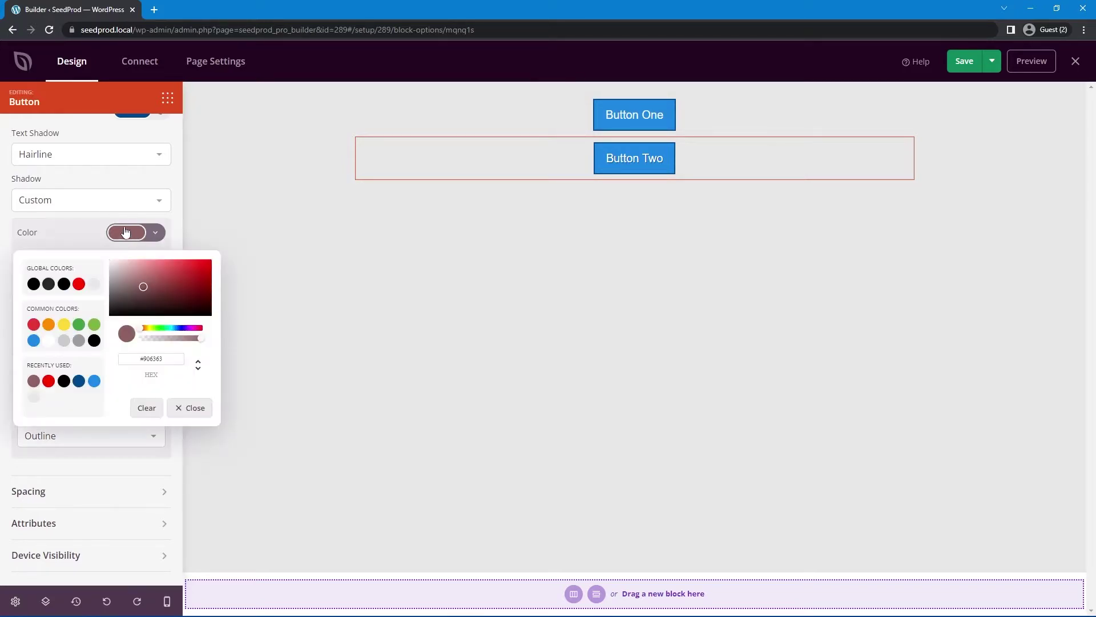
{"action": "left_click", "coordinate": [80, 380]}
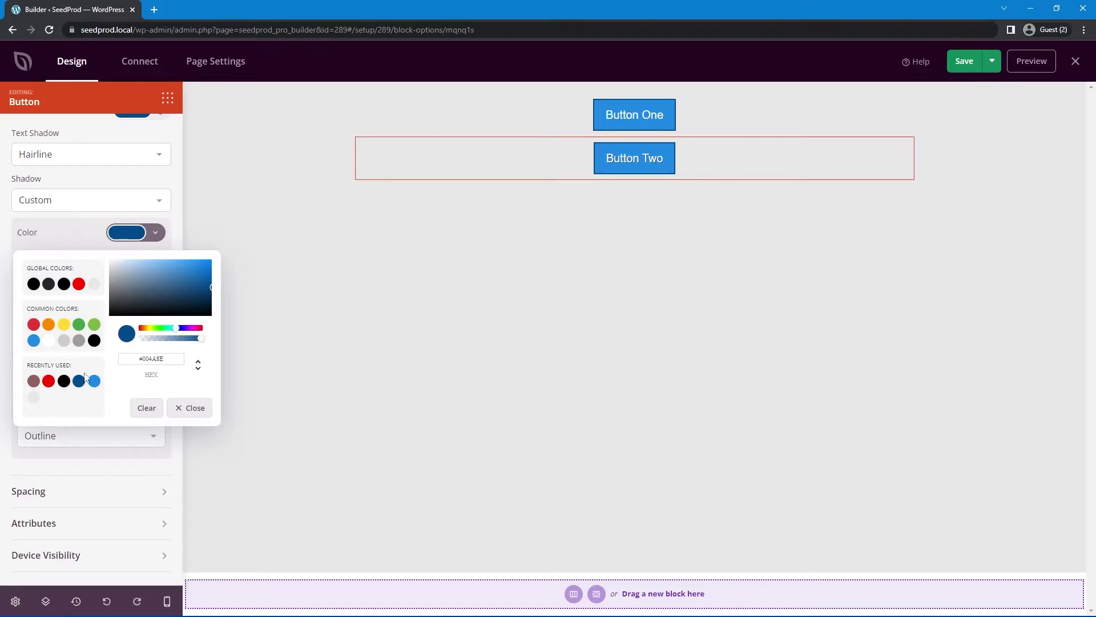
{"action": "left_click", "coordinate": [65, 236]}
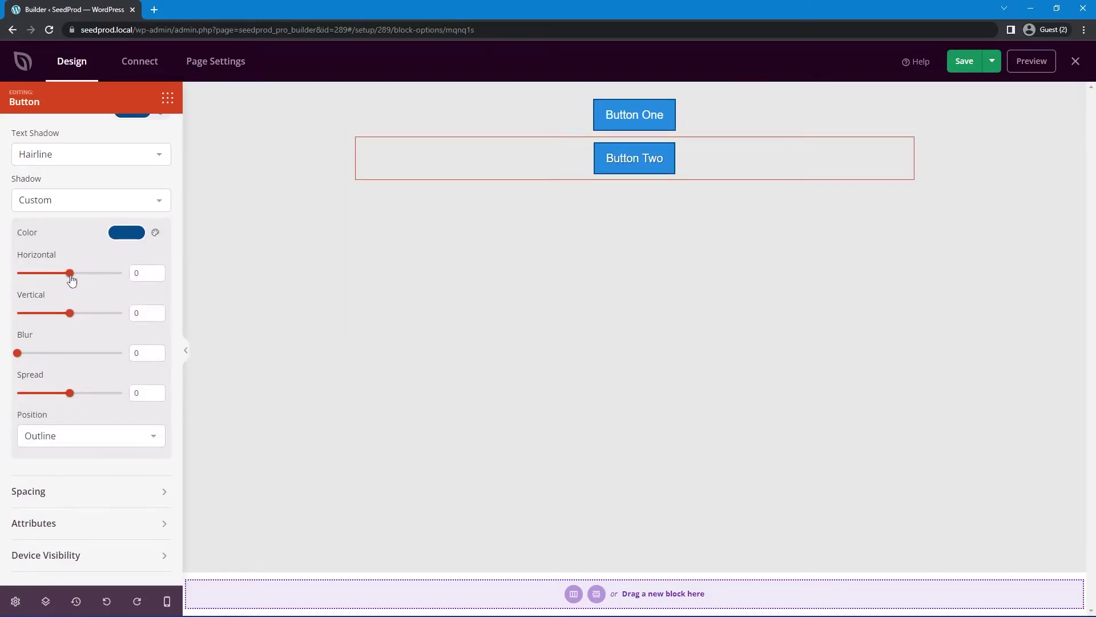
{"action": "left_click_drag", "start_coordinate": [68, 277], "coordinate": [66, 276]}
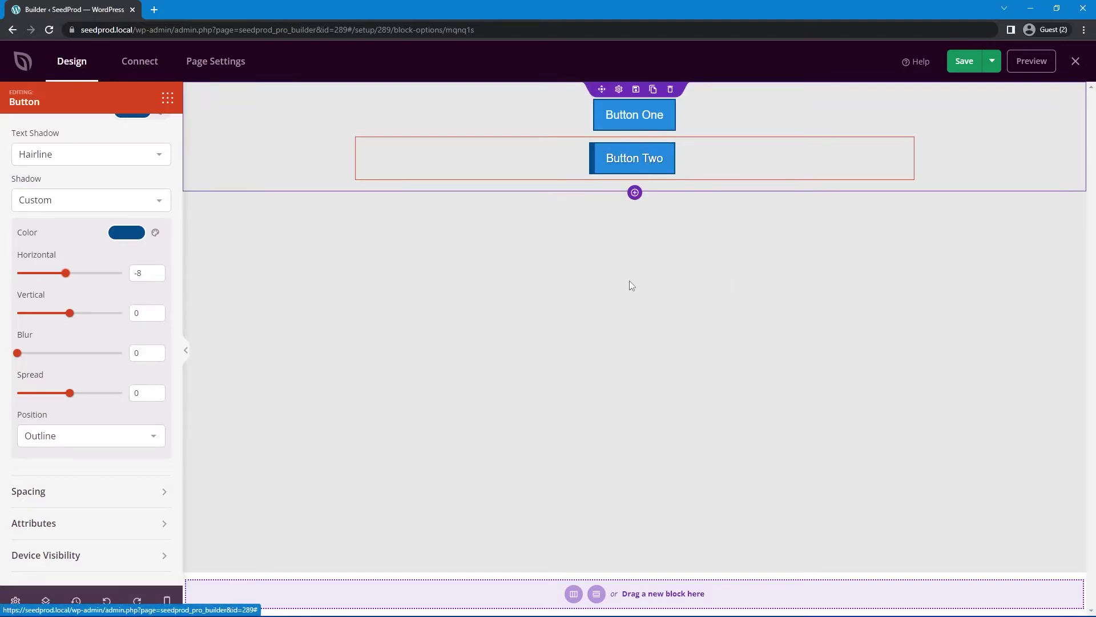
{"action": "left_click", "coordinate": [144, 272]}
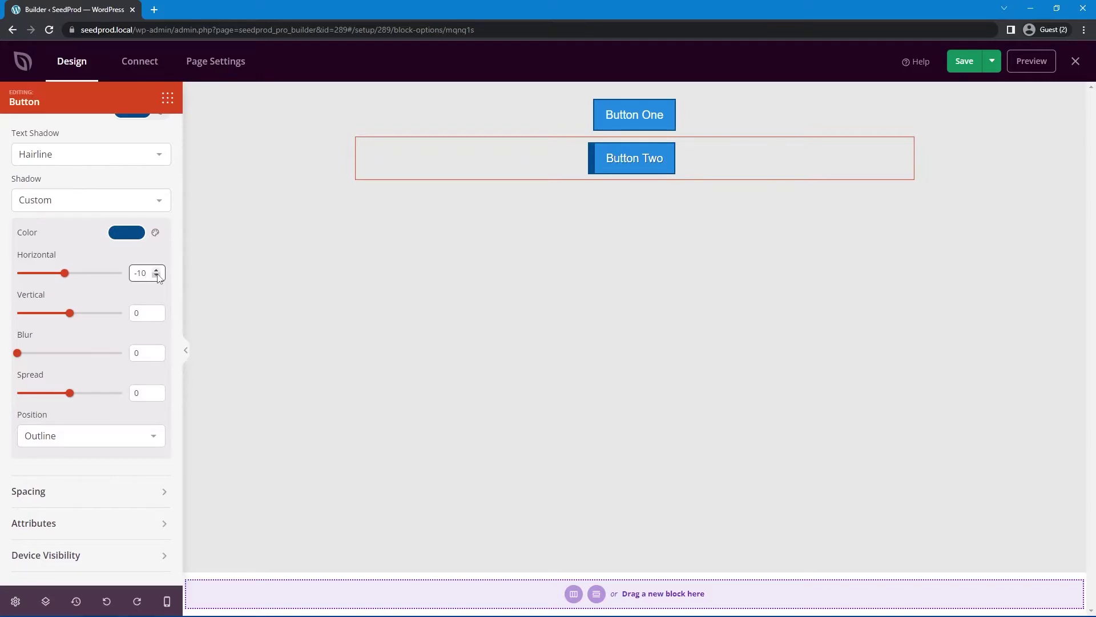
{"action": "left_click_drag", "start_coordinate": [70, 318], "coordinate": [74, 318]}
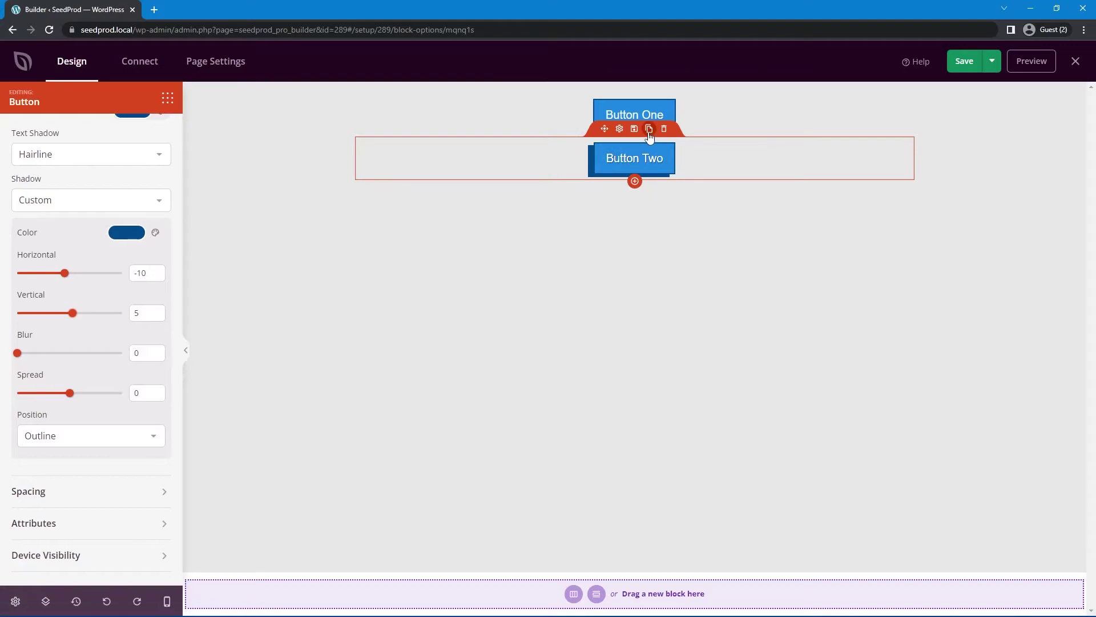
- Duplicate Button Two and change the copy's label to 'Button Three'
{"action": "left_click", "coordinate": [649, 130]}
{"action": "left_click", "coordinate": [619, 172]}
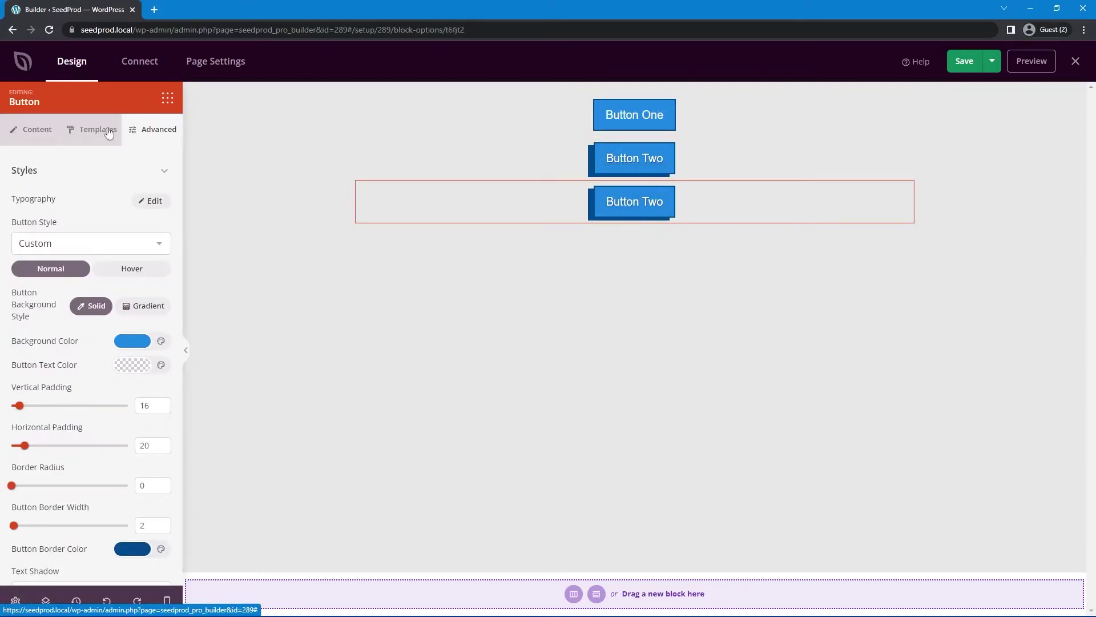
{"action": "left_click", "coordinate": [31, 129]}
{"action": "double_click", "coordinate": [54, 243]}
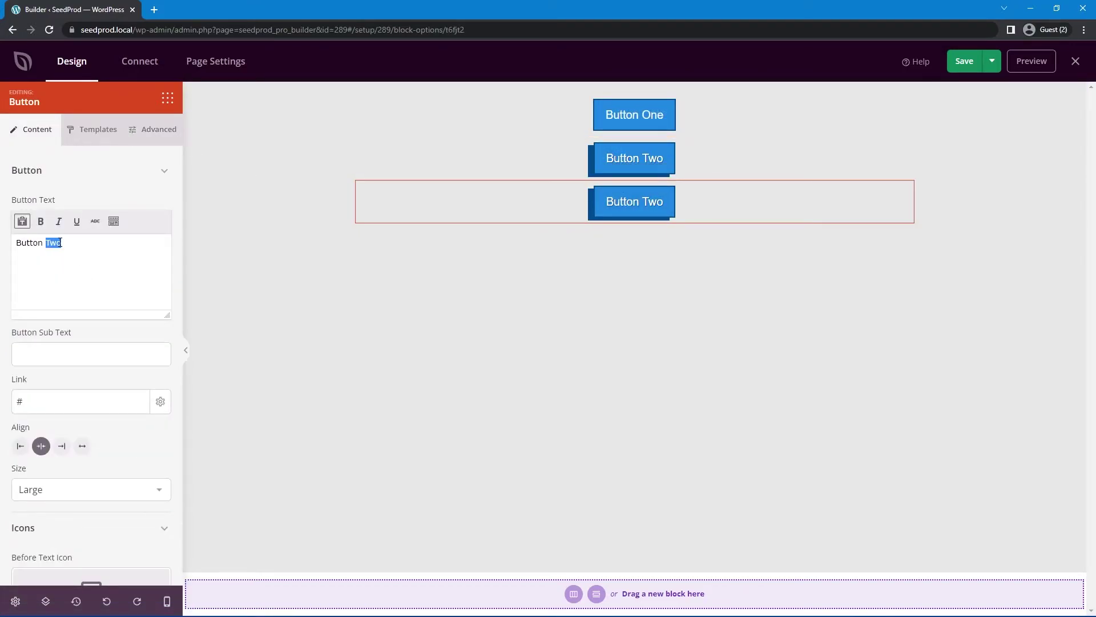
{"action": "type", "text": "Three"}
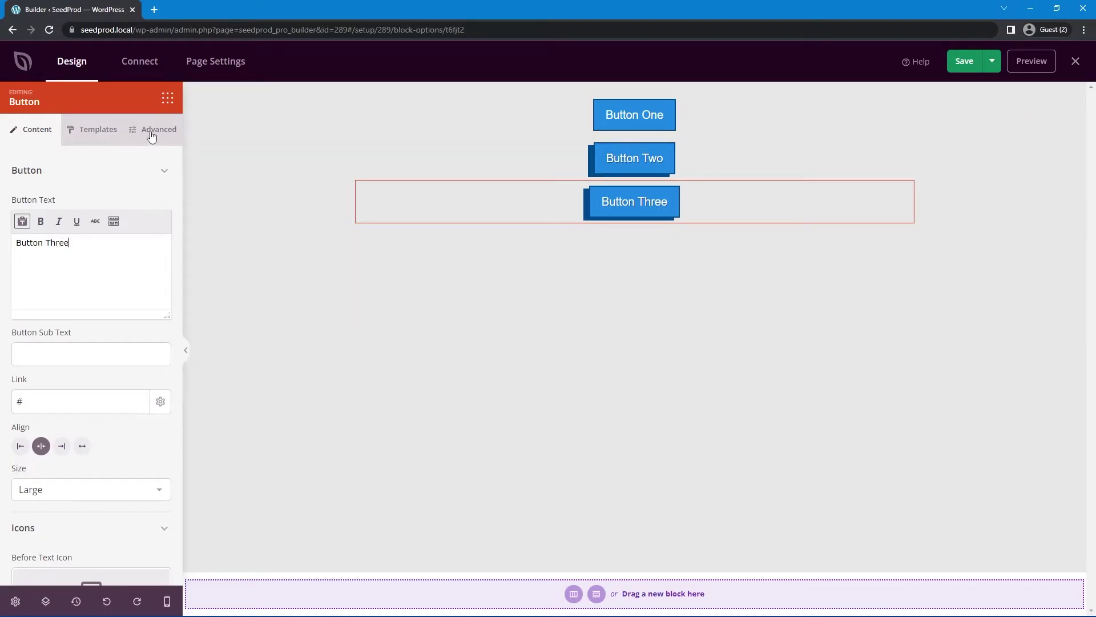
{"action": "left_click", "coordinate": [158, 132]}
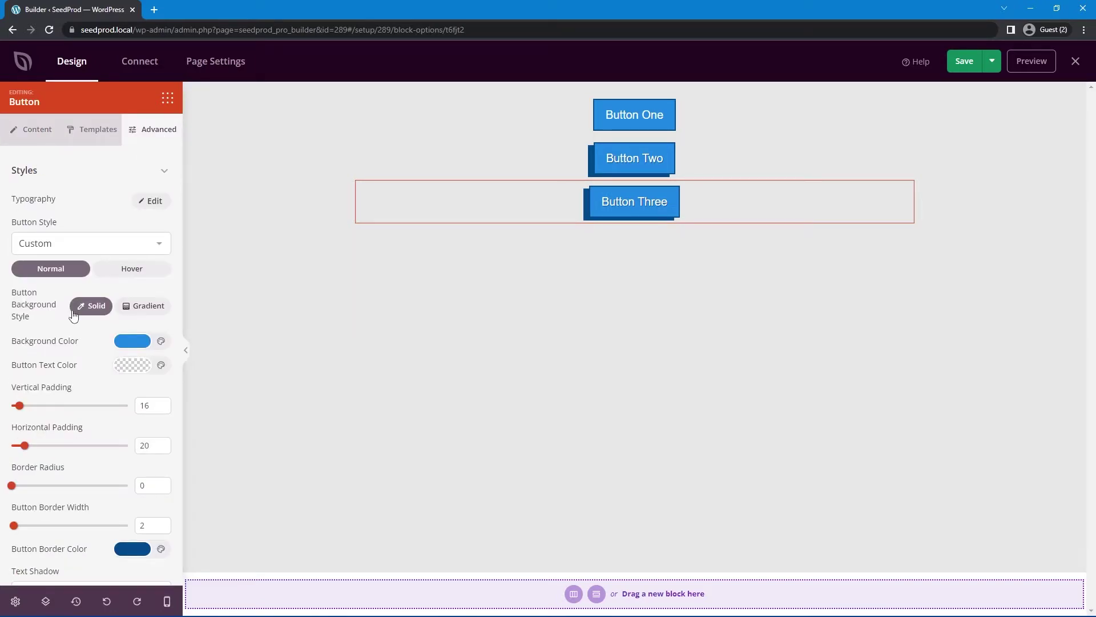
{"action": "scroll", "coordinate": [73, 325], "scroll_direction": "down", "scroll_amount": 8}
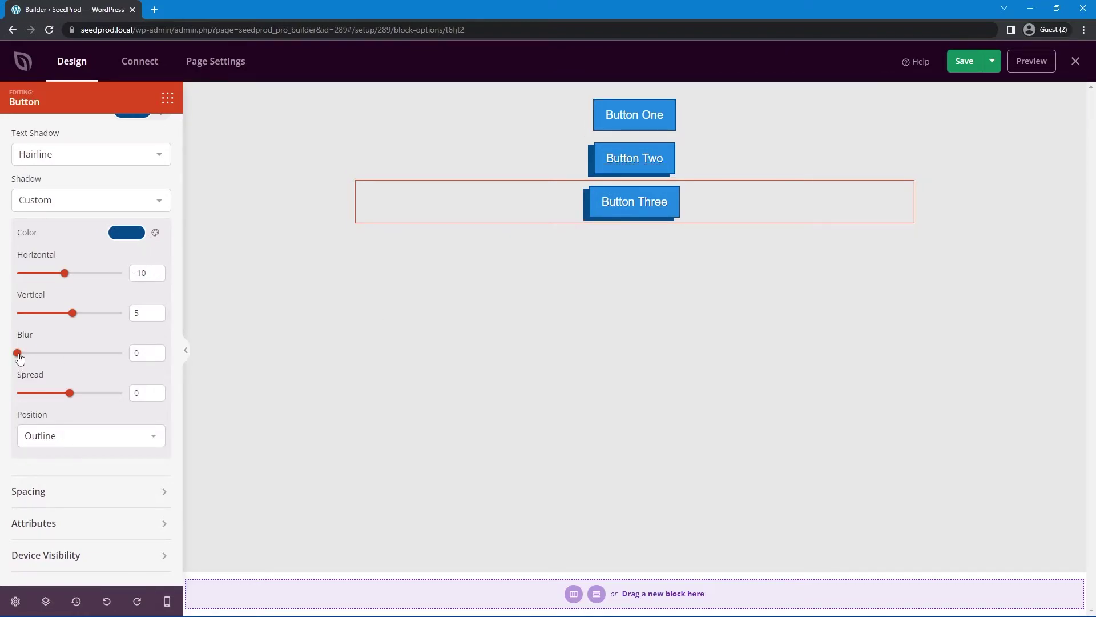
- Add some blur to Button Three's shadow, shift it right and lower, and turn it grey
{"action": "mouse_move", "coordinate": [19, 358]}
{"action": "left_mouse_down"}
{"action": "mouse_move", "coordinate": [56, 363]}
{"action": "mouse_move", "coordinate": [12, 358]}
{"action": "mouse_move", "coordinate": [36, 358]}
{"action": "left_mouse_up"}
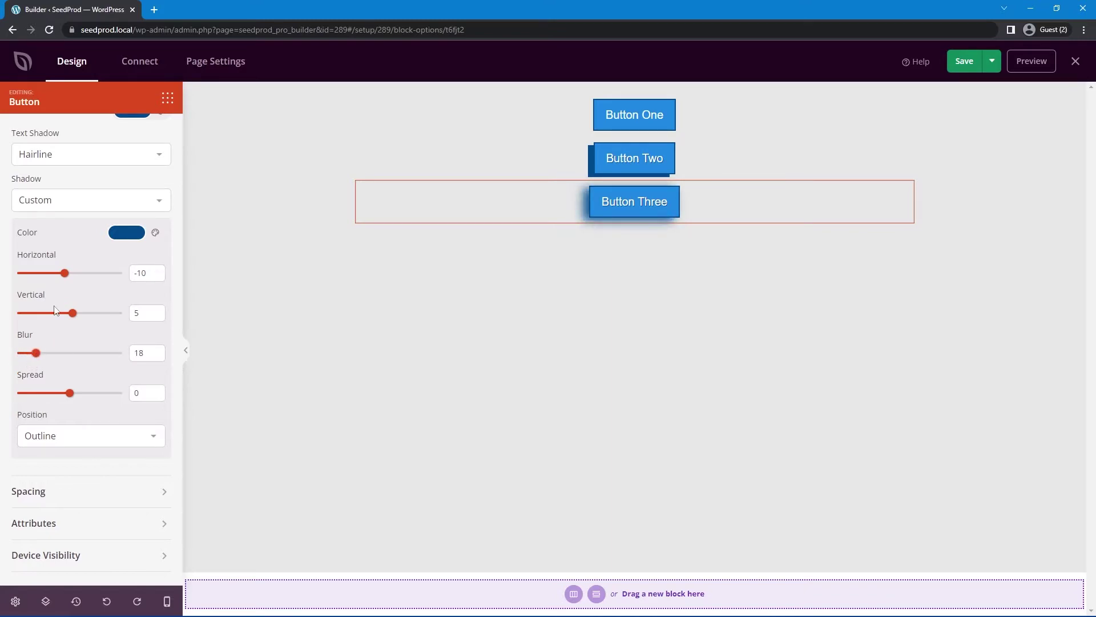
{"action": "left_click_drag", "start_coordinate": [64, 275], "coordinate": [78, 278]}
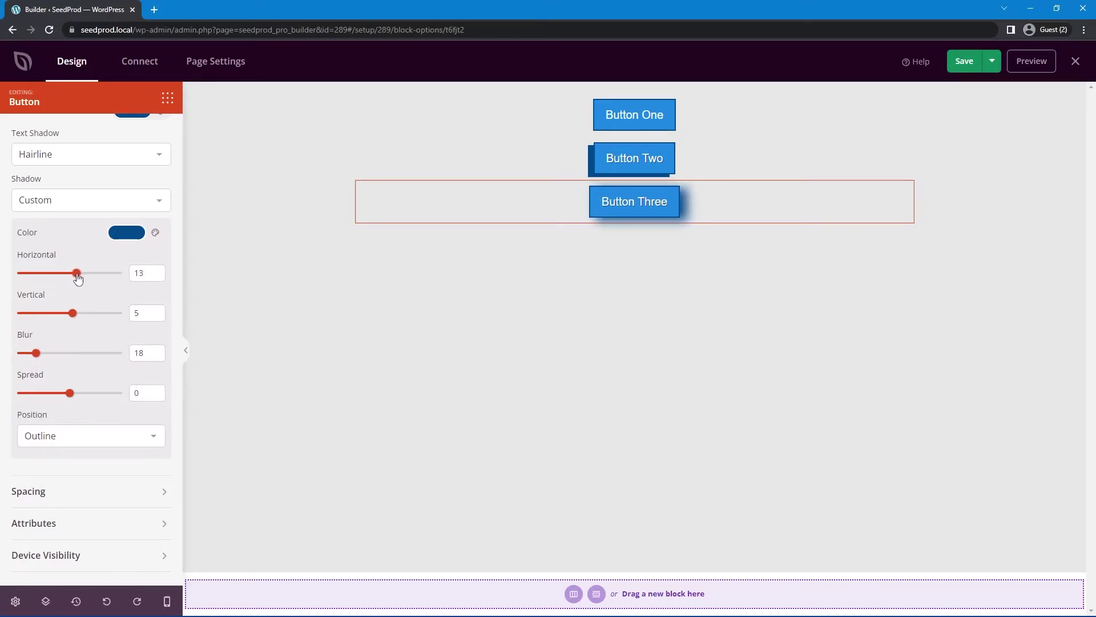
{"action": "left_click_drag", "start_coordinate": [75, 317], "coordinate": [73, 313]}
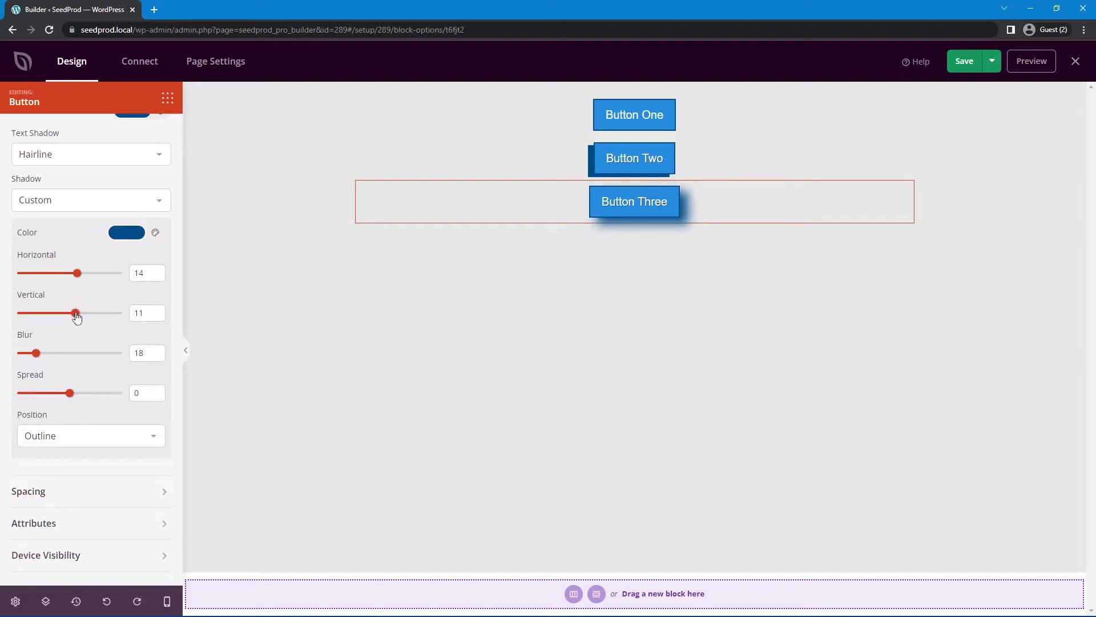
{"action": "left_click", "coordinate": [128, 233]}
{"action": "left_click_drag", "start_coordinate": [141, 294], "coordinate": [111, 288]}
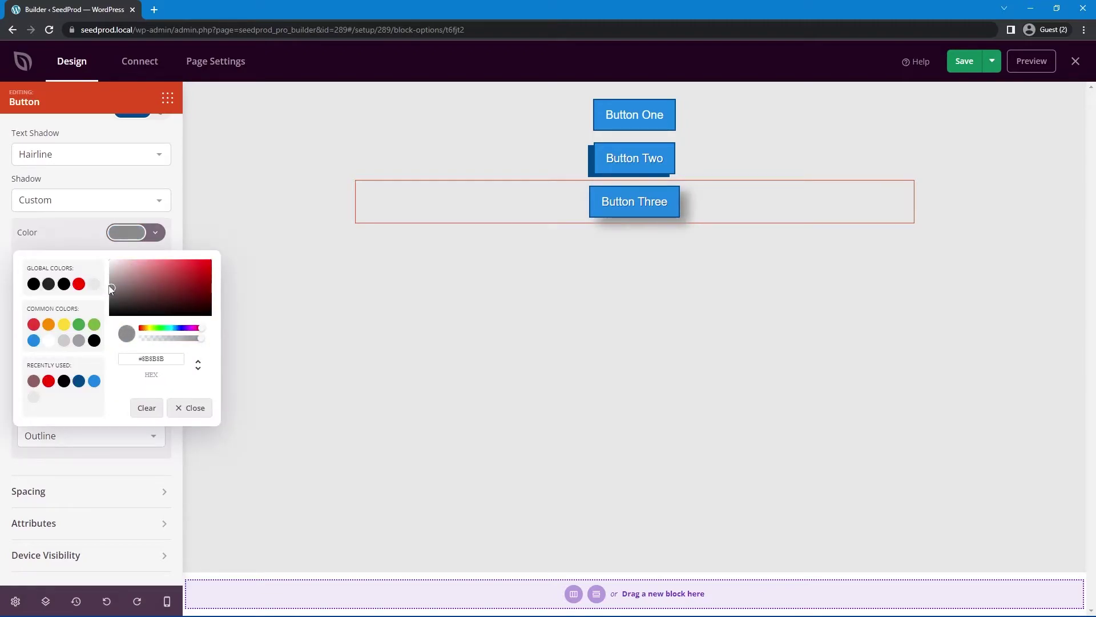
{"action": "left_click", "coordinate": [90, 245]}
- Set the horizontal offset to 2, recolour the shadow dark blue and reduce blur to 0
{"action": "mouse_move", "coordinate": [78, 318]}
{"action": "left_mouse_down"}
{"action": "mouse_move", "coordinate": [69, 313]}
{"action": "mouse_move", "coordinate": [77, 318]}
{"action": "left_mouse_up"}
{"action": "left_click_drag", "start_coordinate": [79, 278], "coordinate": [73, 279]}
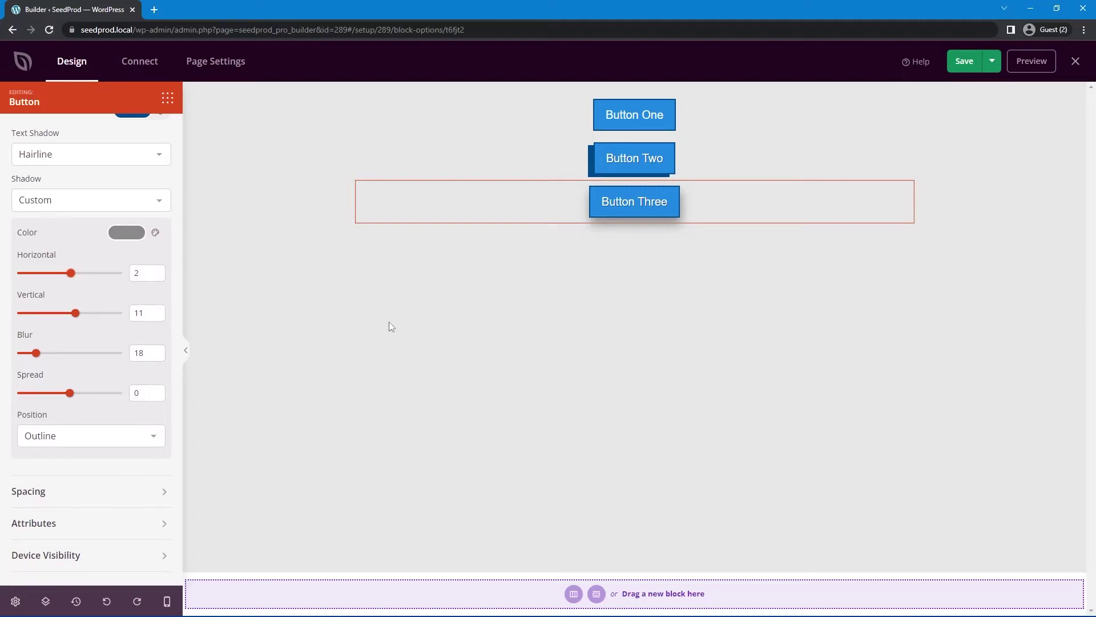
{"action": "left_click", "coordinate": [125, 234]}
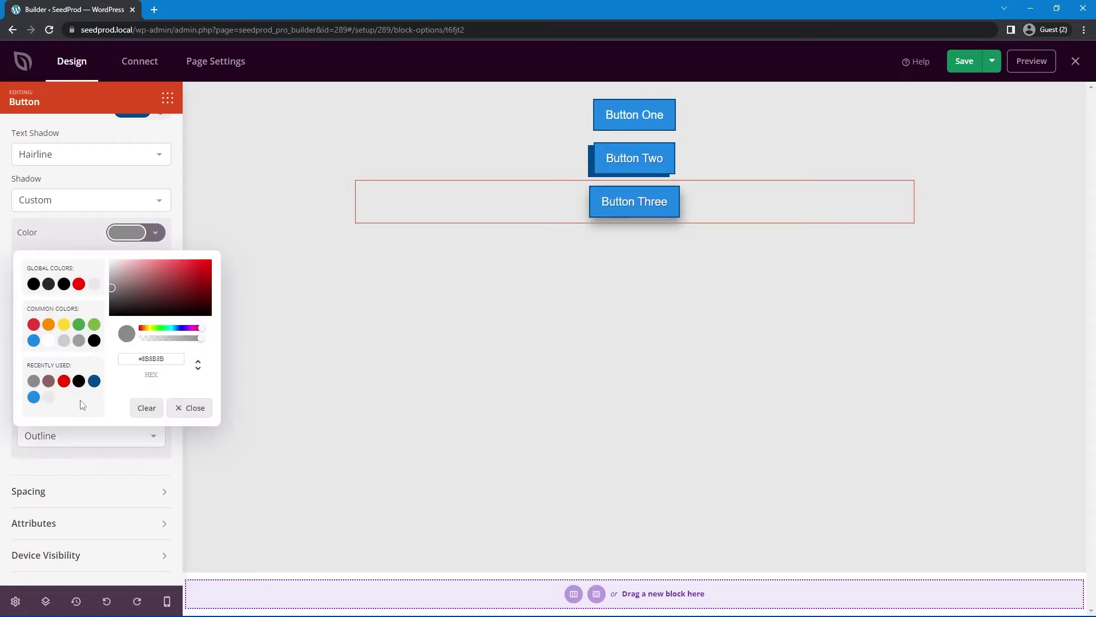
{"action": "left_click", "coordinate": [94, 382]}
{"action": "left_click", "coordinate": [87, 236]}
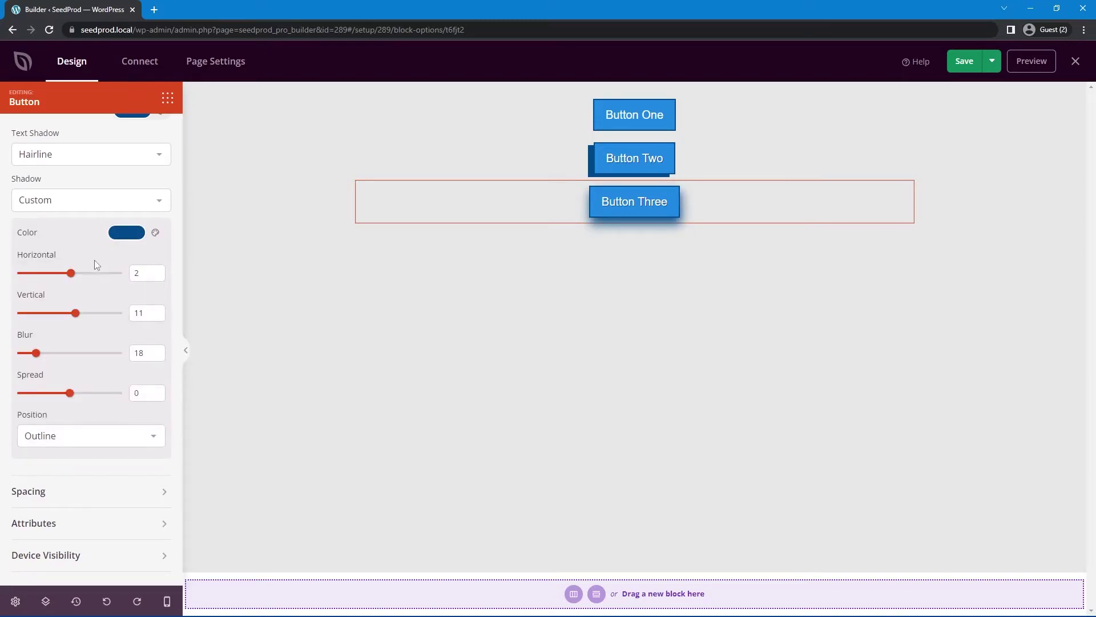
{"action": "left_click_drag", "start_coordinate": [36, 357], "coordinate": [1, 355]}
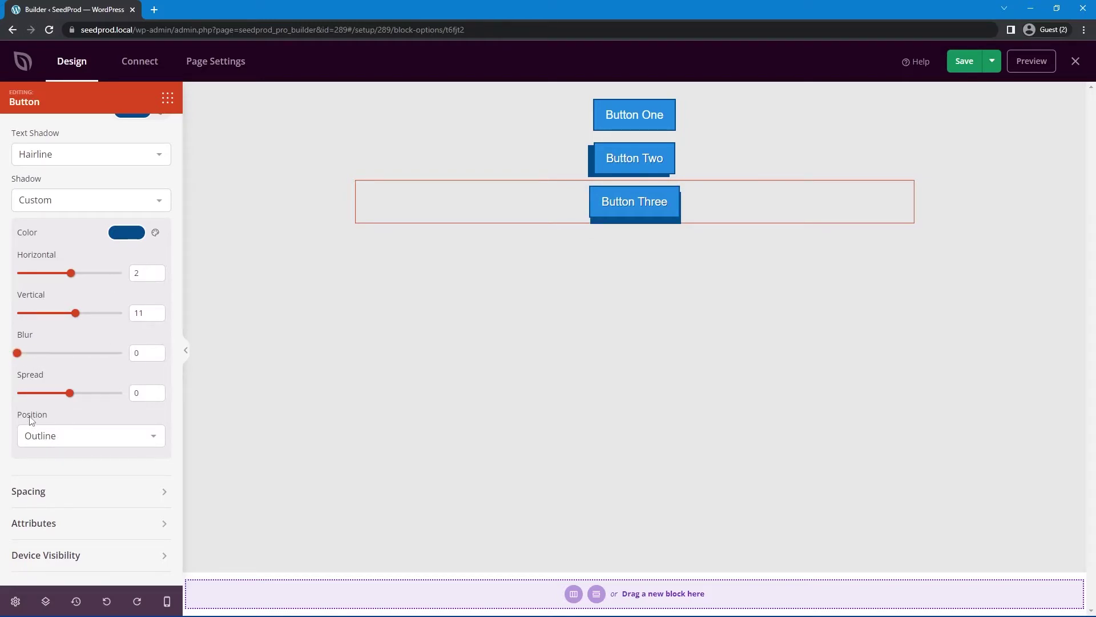
- Make Button Three's shadow an inset white (#FFFFFF) edge with 0 offsets and spread 1
{"action": "left_click", "coordinate": [35, 436]}
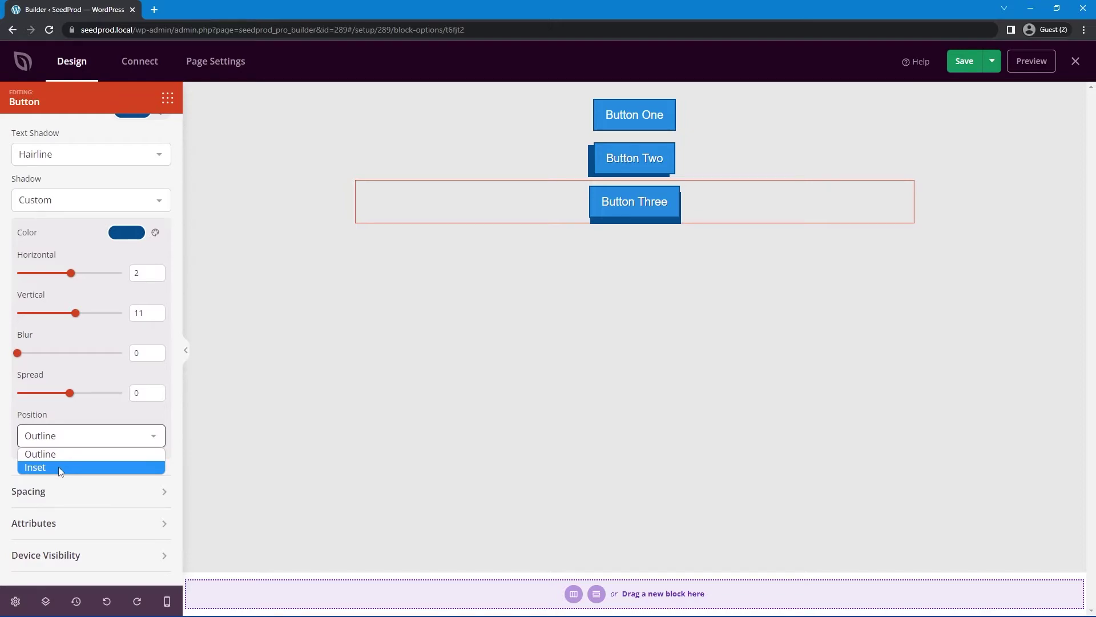
{"action": "left_click", "coordinate": [60, 468]}
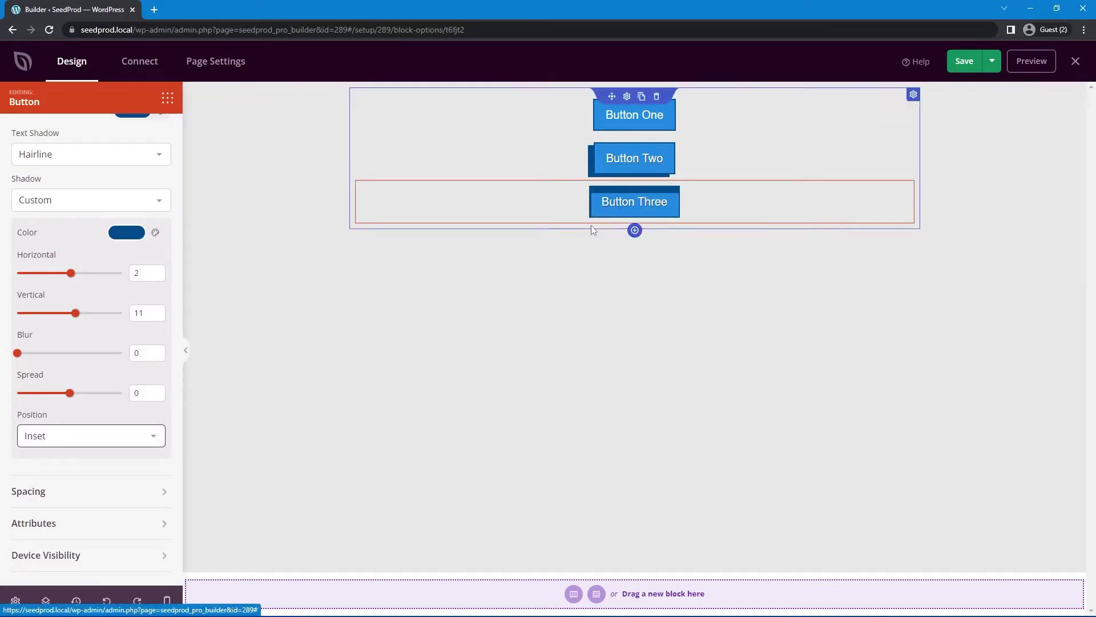
{"action": "left_click_drag", "start_coordinate": [158, 306], "coordinate": [110, 312]}
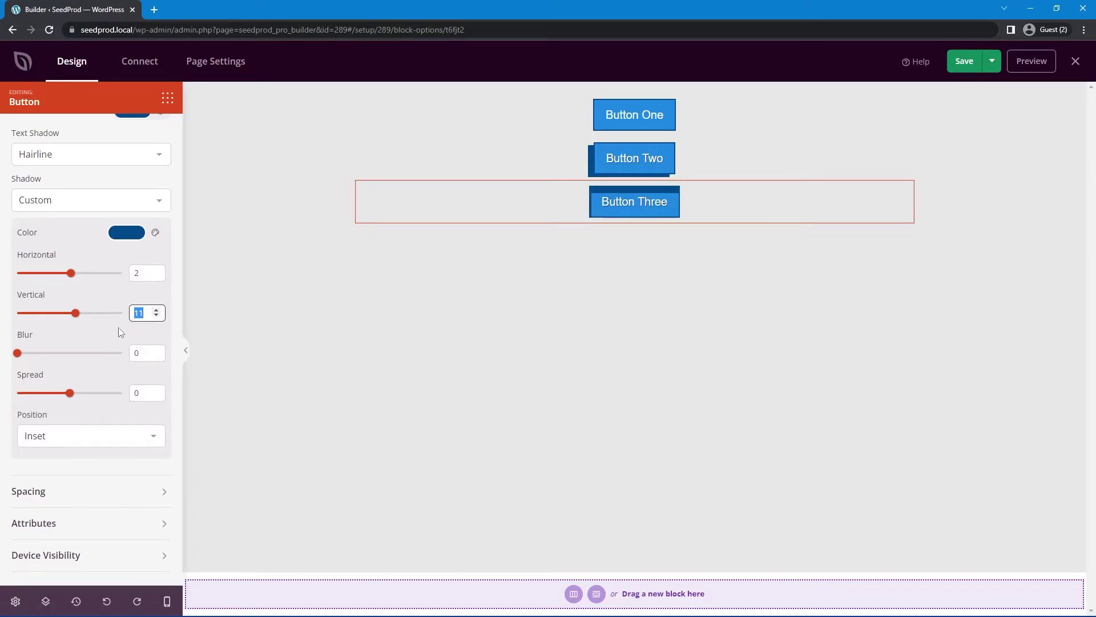
{"action": "type", "text": "0"}
{"action": "double_click", "coordinate": [137, 273]}
{"action": "type", "text": "0"}
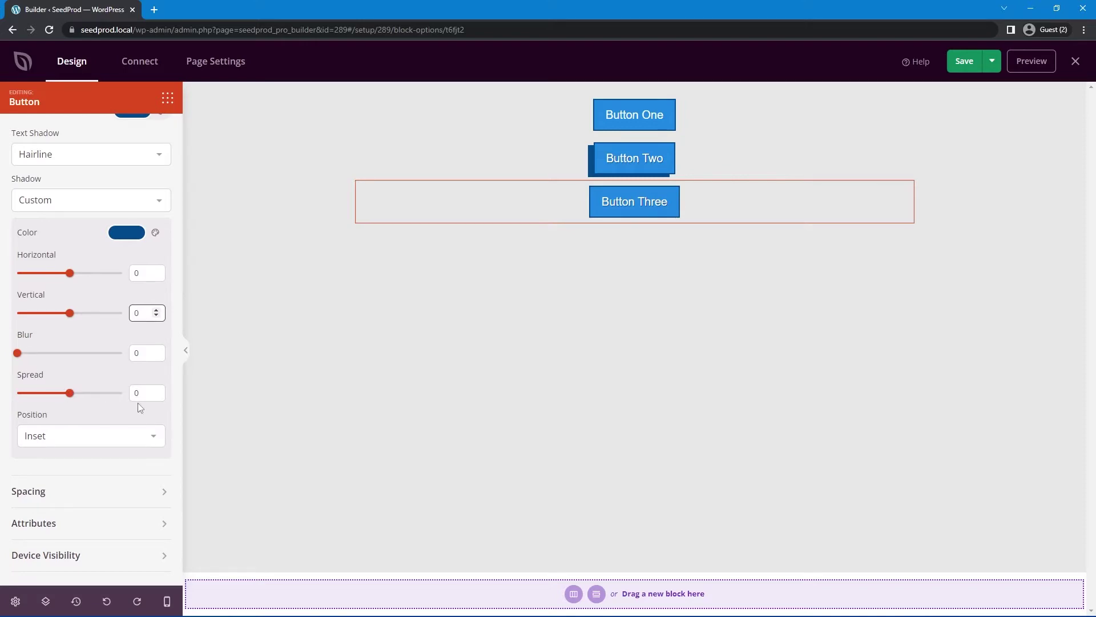
{"action": "left_click", "coordinate": [157, 391]}
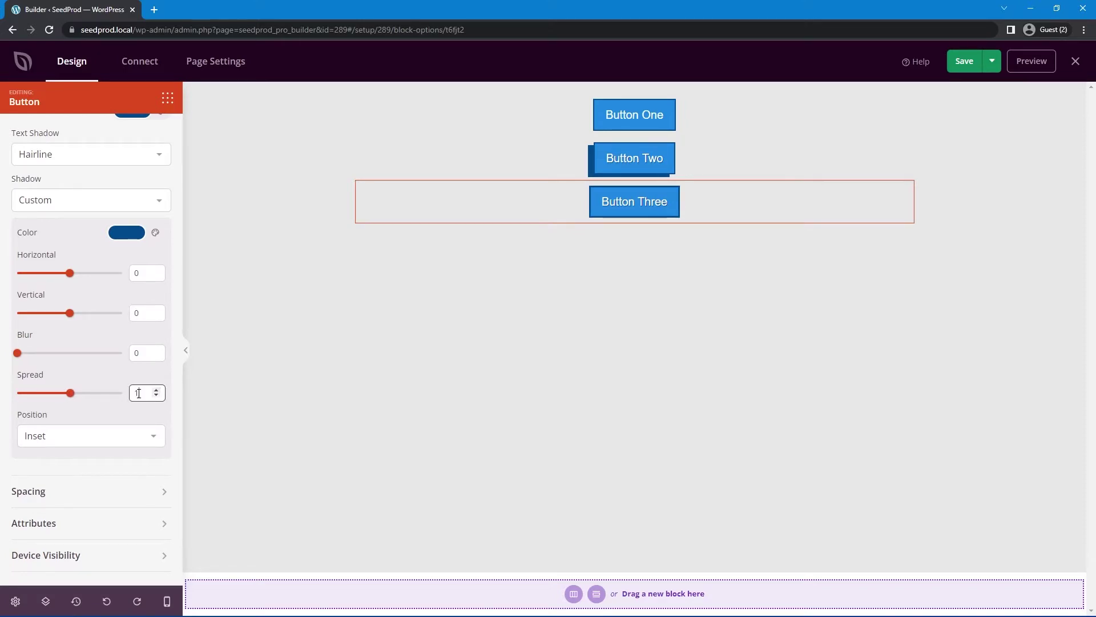
{"action": "left_click", "coordinate": [126, 234]}
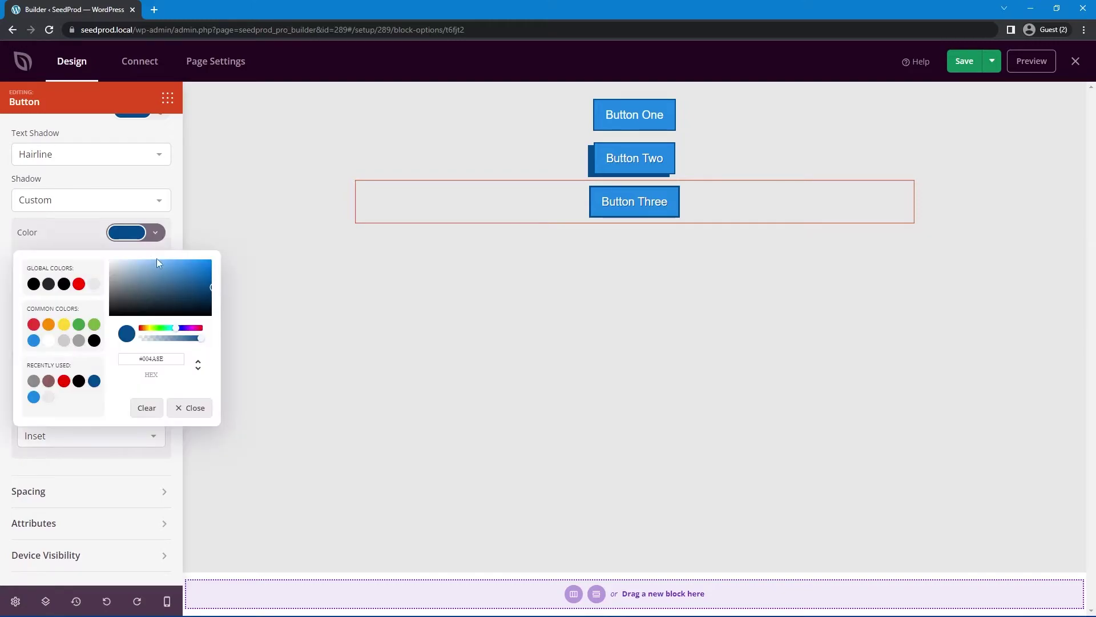
{"action": "left_click_drag", "start_coordinate": [146, 295], "coordinate": [102, 251]}
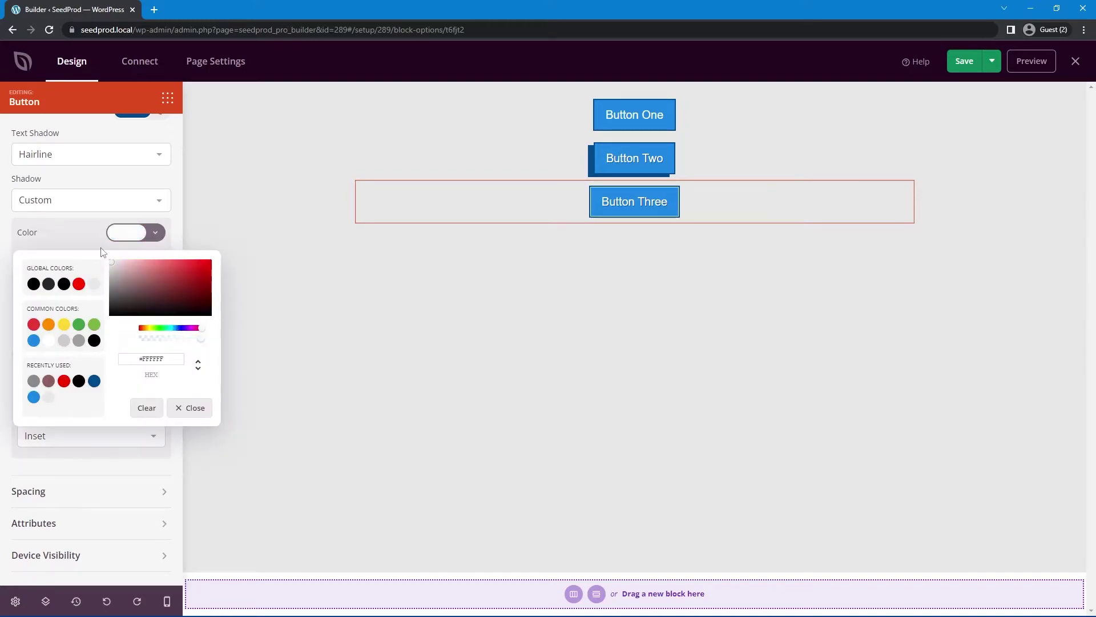
{"action": "left_click", "coordinate": [561, 325]}
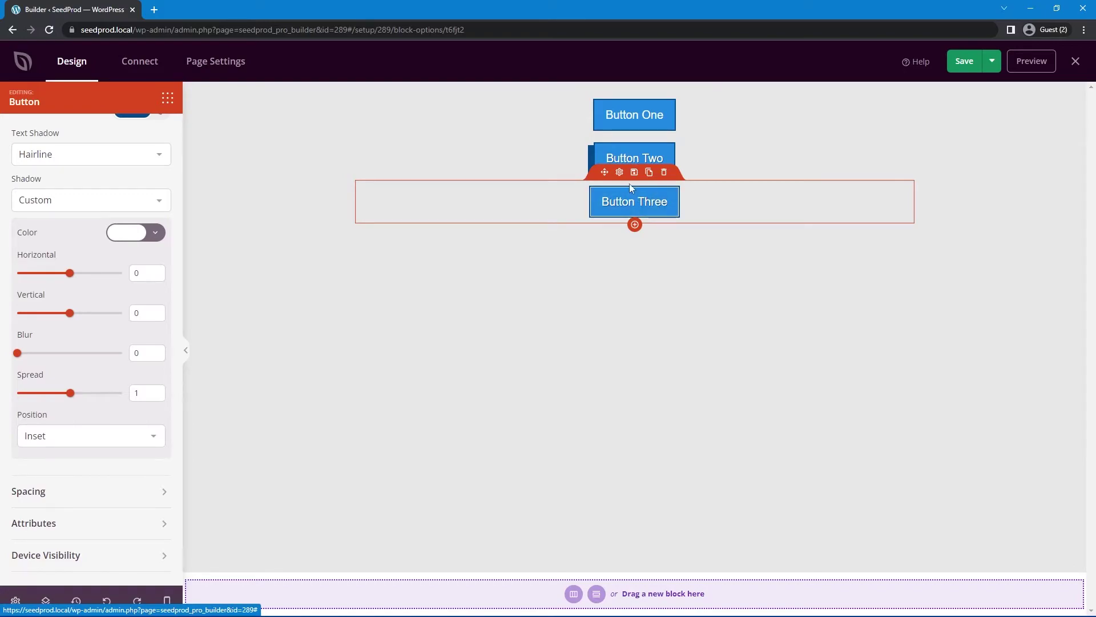
- Duplicate Button Three and relabel the copy 'Button Four'
{"action": "left_click", "coordinate": [649, 172]}
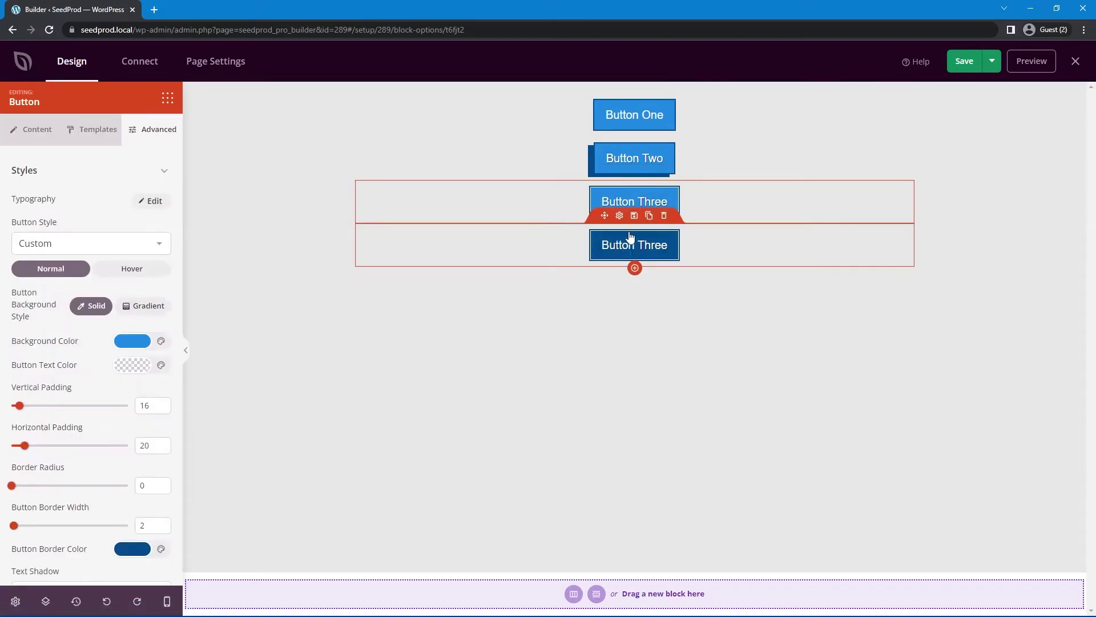
{"action": "left_click", "coordinate": [38, 122]}
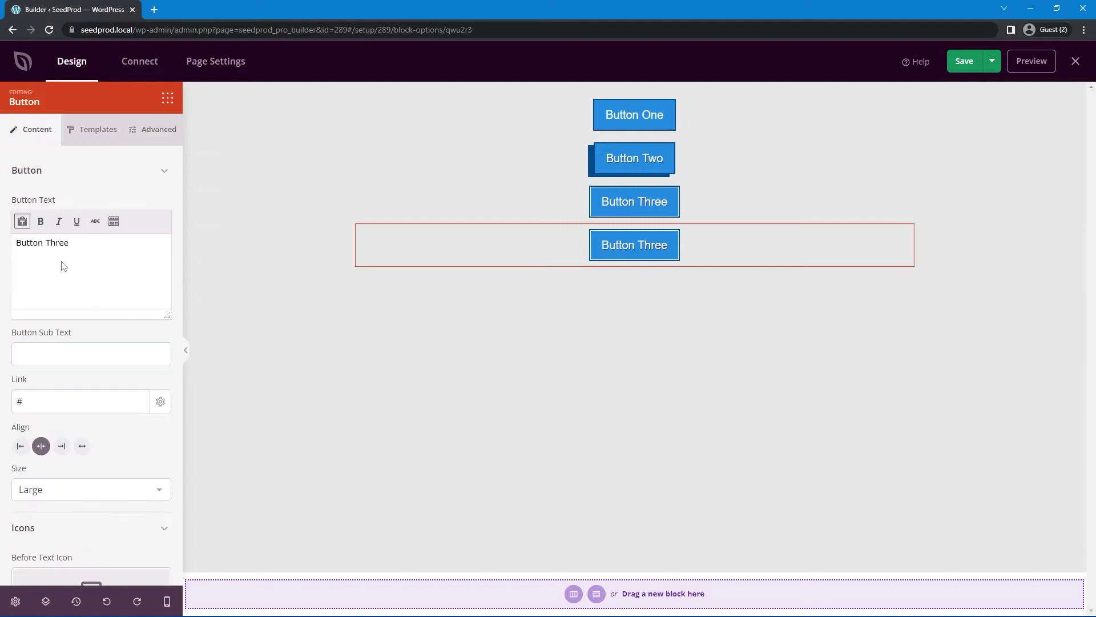
{"action": "double_click", "coordinate": [62, 256]}
{"action": "type", "text": "Four"}
{"action": "left_click", "coordinate": [160, 132]}
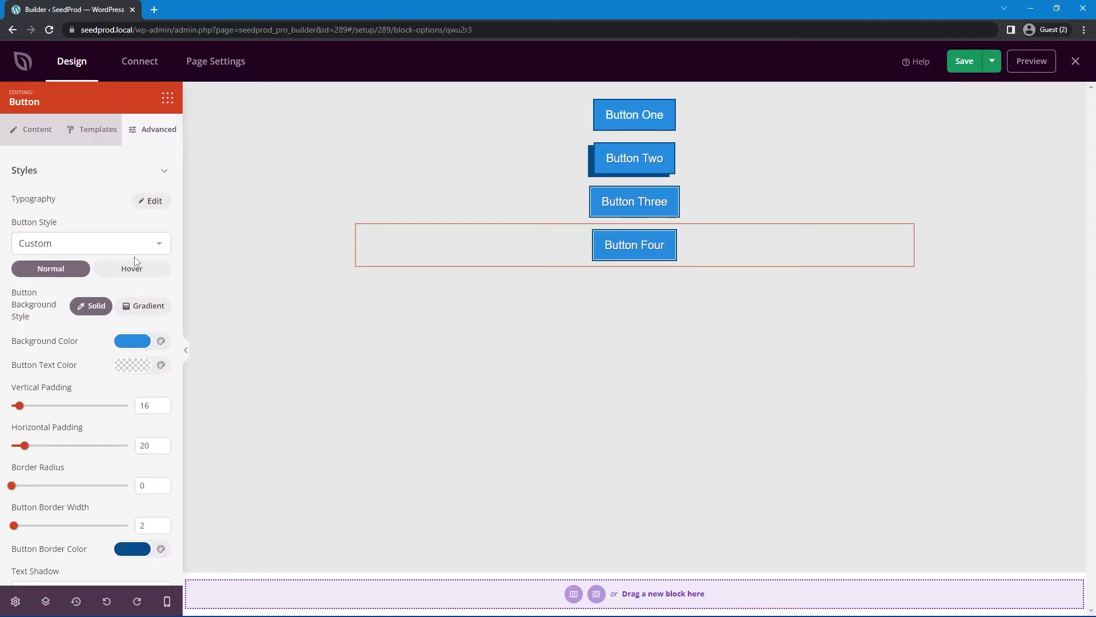
{"action": "scroll", "coordinate": [122, 273], "scroll_direction": "down", "scroll_amount": 6}
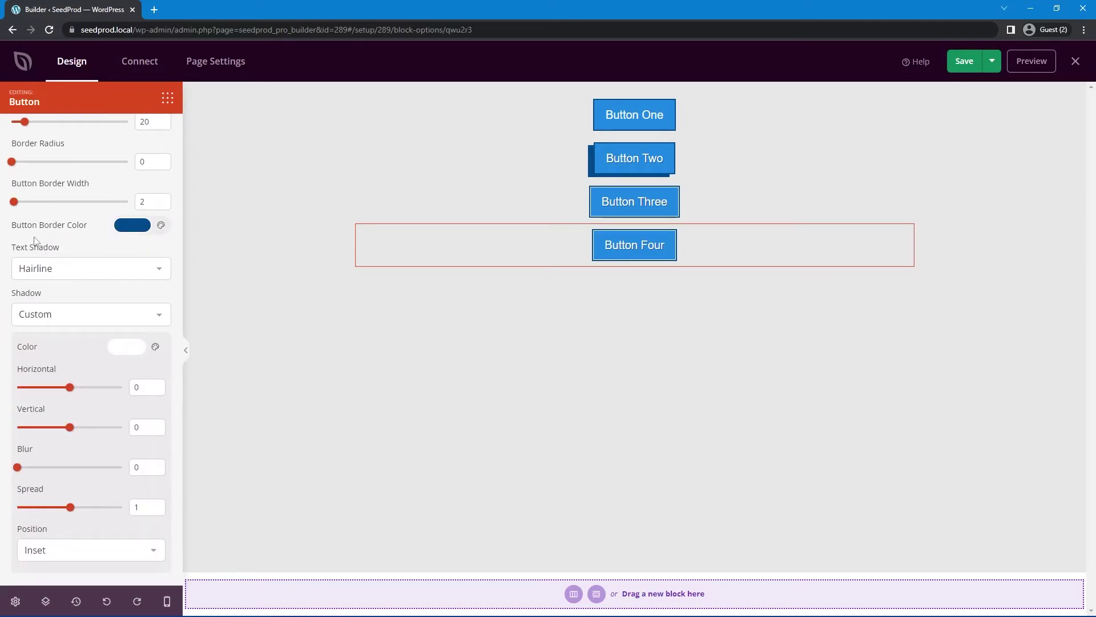
{"action": "scroll", "coordinate": [63, 237], "scroll_direction": "up", "scroll_amount": 1}
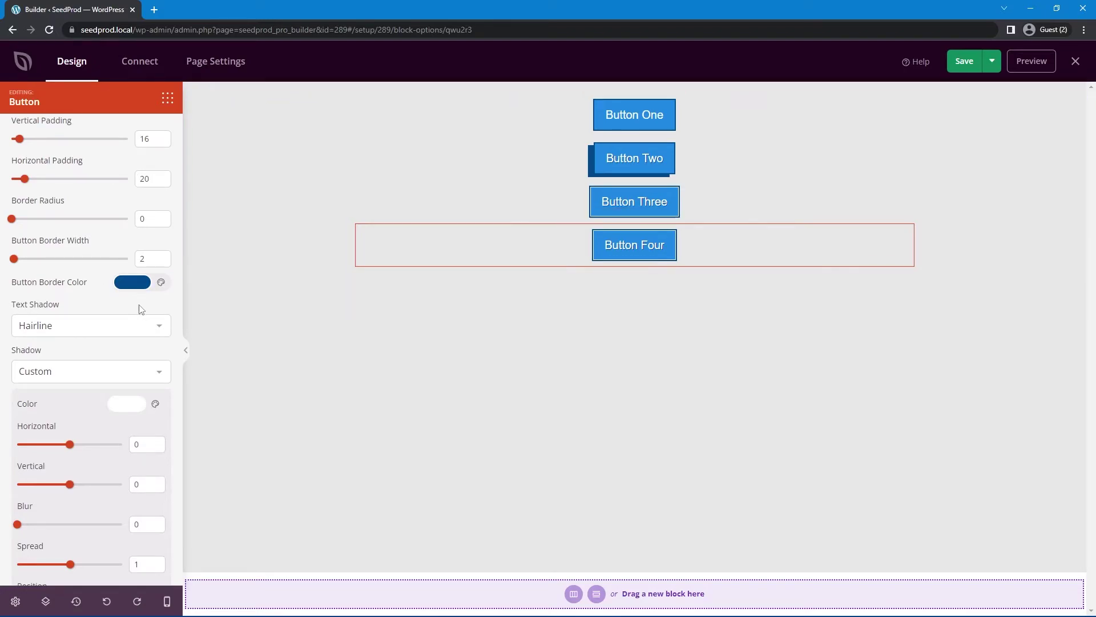
- Give Button Four a white border 1 pixel wide
{"action": "left_click", "coordinate": [132, 282]}
{"action": "left_click_drag", "start_coordinate": [140, 325], "coordinate": [81, 297]}
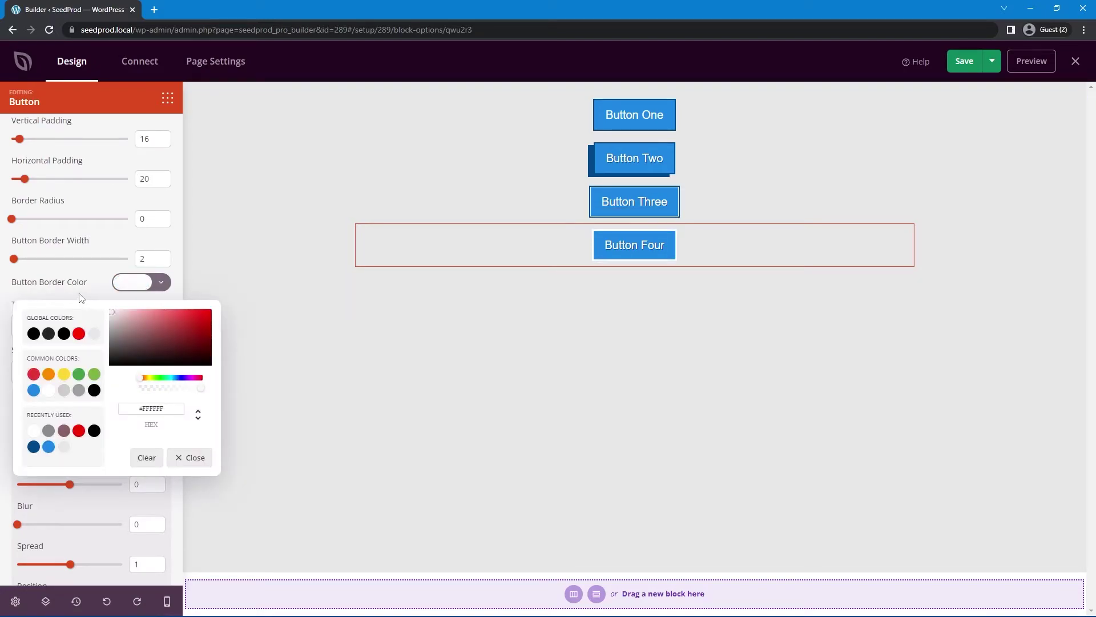
{"action": "left_click", "coordinate": [150, 259]}
{"action": "left_click", "coordinate": [162, 262]}
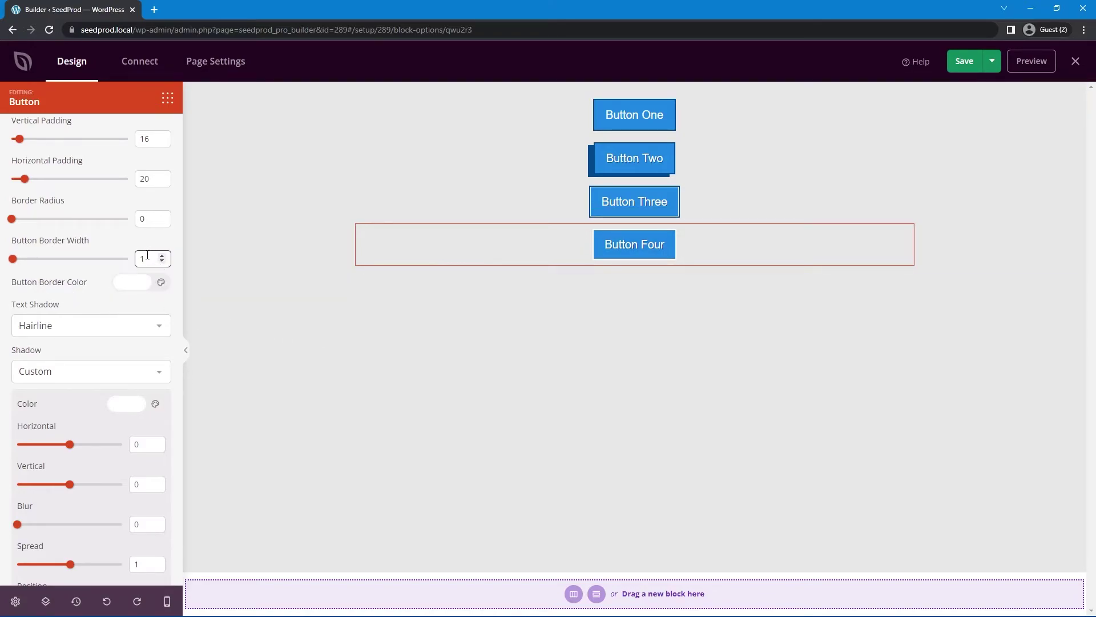
{"action": "scroll", "coordinate": [74, 291], "scroll_direction": "down", "scroll_amount": 1}
{"action": "scroll", "coordinate": [72, 316], "scroll_direction": "down", "scroll_amount": 1}
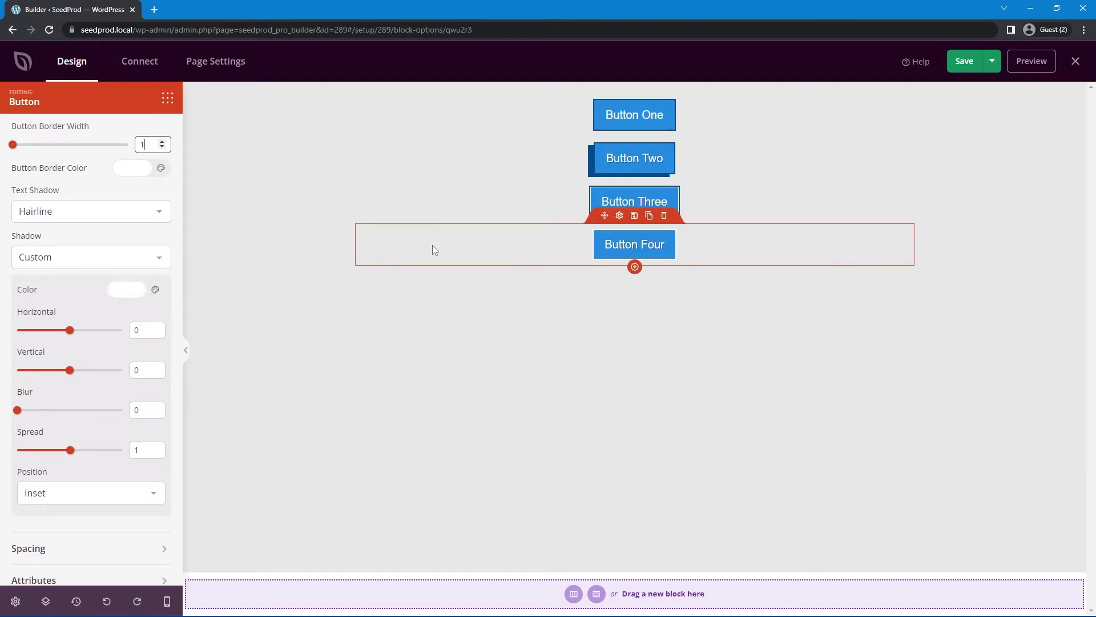
- Colour Button Four's inset shadow dark blue, raise its spread to 3 and add blur
{"action": "left_click", "coordinate": [129, 290]}
{"action": "left_click", "coordinate": [34, 454]}
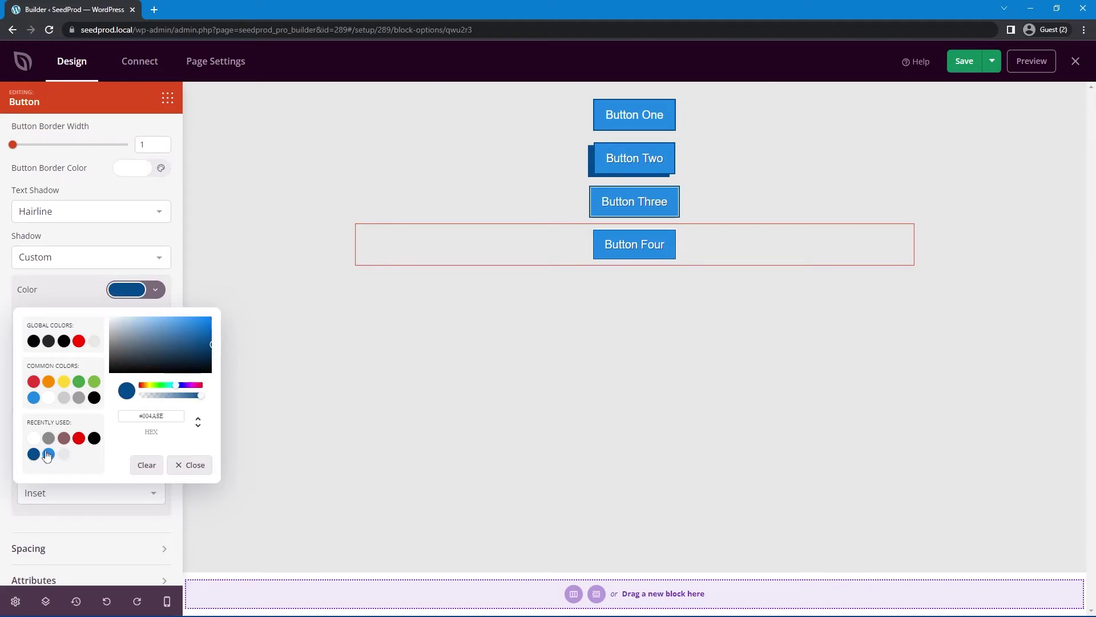
{"action": "left_click", "coordinate": [80, 295]}
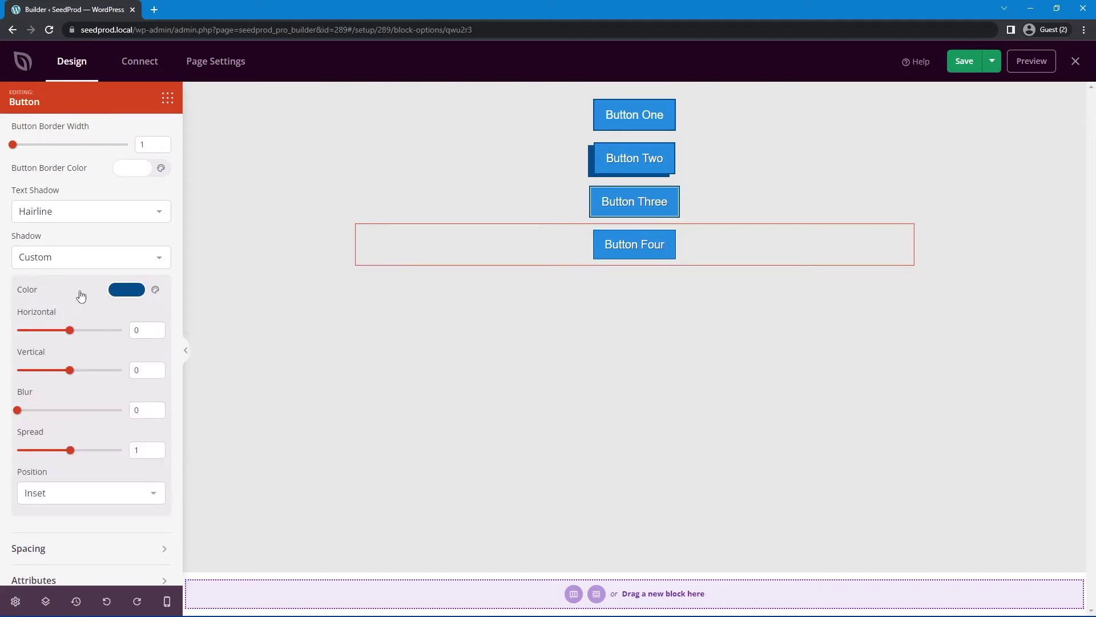
{"action": "left_click", "coordinate": [156, 447]}
{"action": "left_click", "coordinate": [156, 448]}
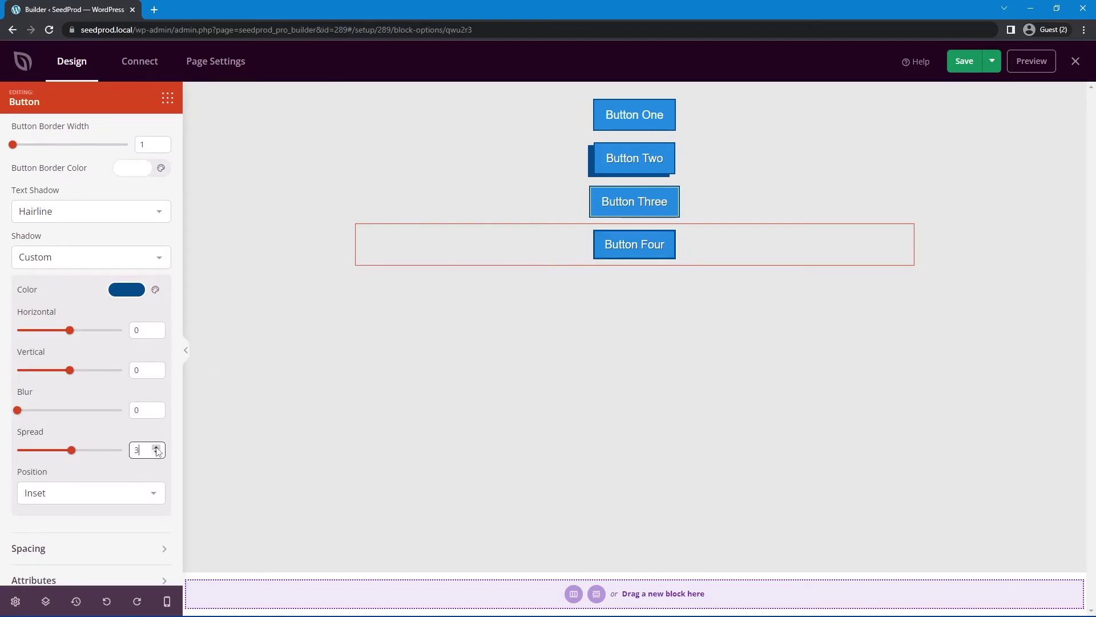
{"action": "left_click_drag", "start_coordinate": [21, 413], "coordinate": [61, 410]}
- Try an outer shadow position, then switch the shadow back to Inset
{"action": "left_click", "coordinate": [68, 494]}
{"action": "left_click", "coordinate": [62, 510]}
{"action": "left_click", "coordinate": [71, 490]}
{"action": "left_click", "coordinate": [57, 521]}
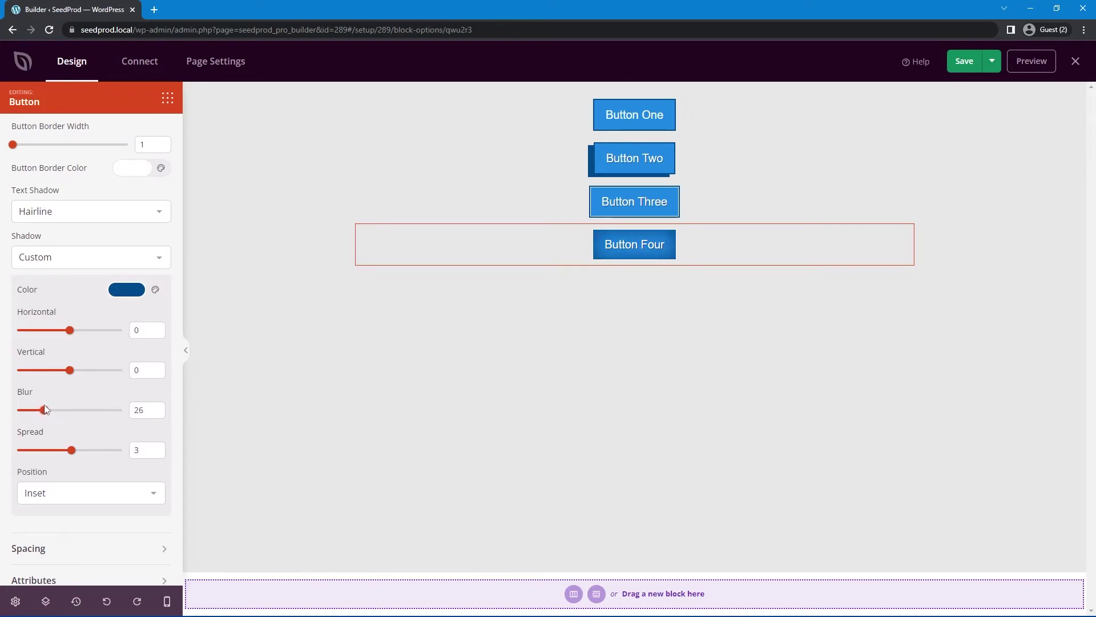
{"action": "scroll", "coordinate": [60, 397], "scroll_direction": "up", "scroll_amount": 7}
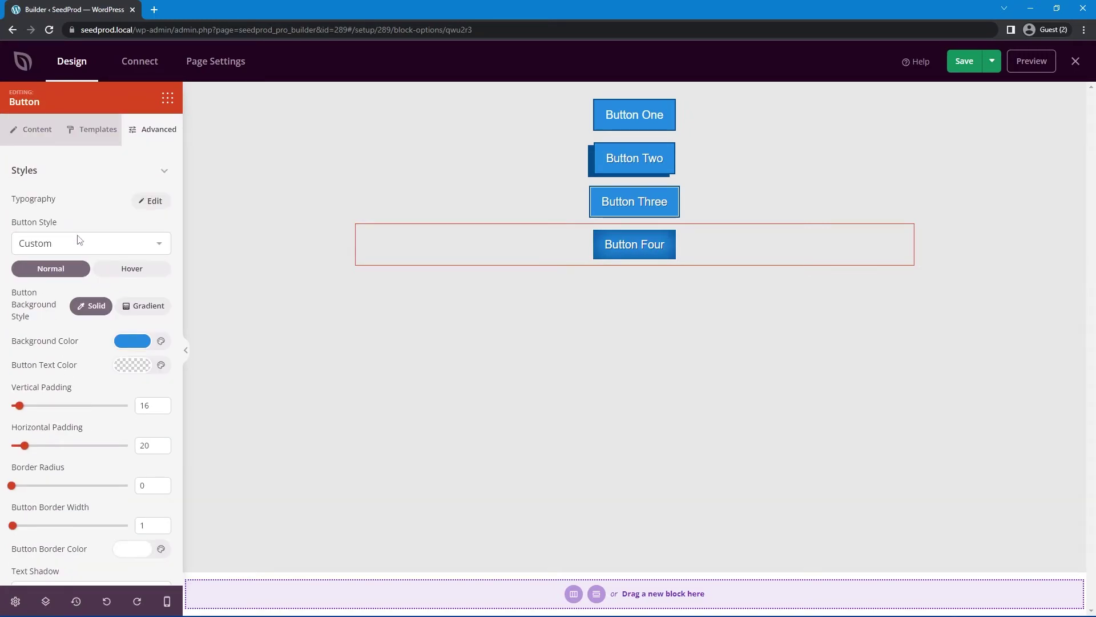
{"action": "scroll", "coordinate": [69, 396], "scroll_direction": "down", "scroll_amount": 7}
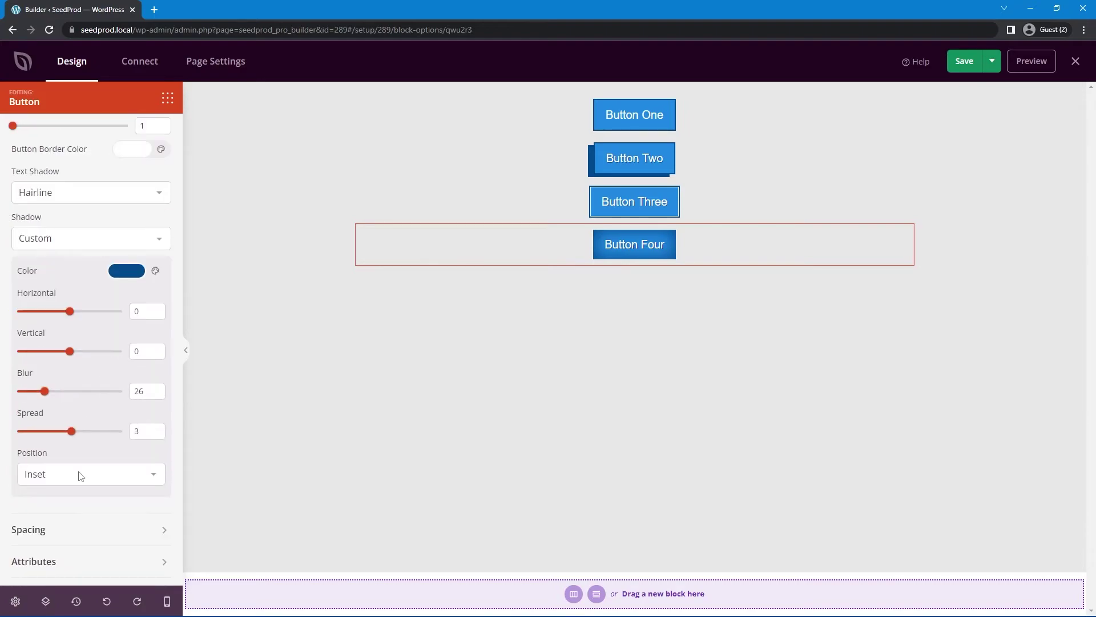
- Fine-tune the inset shadow to spread 9 and blur 13, checking hover and normal states
{"action": "left_click_drag", "start_coordinate": [72, 432], "coordinate": [75, 432]}
{"action": "mouse_move", "coordinate": [44, 391]}
{"action": "left_mouse_down"}
{"action": "mouse_move", "coordinate": [18, 391]}
{"action": "mouse_move", "coordinate": [40, 388]}
{"action": "mouse_move", "coordinate": [31, 386]}
{"action": "left_mouse_up"}
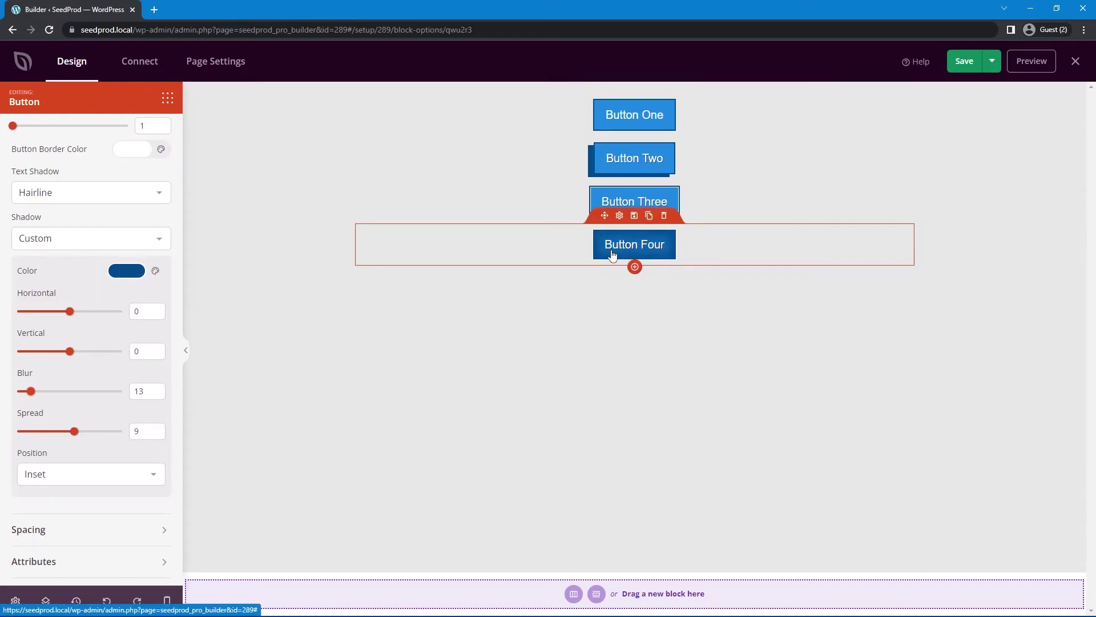
{"action": "scroll", "coordinate": [86, 320], "scroll_direction": "up", "scroll_amount": 7}
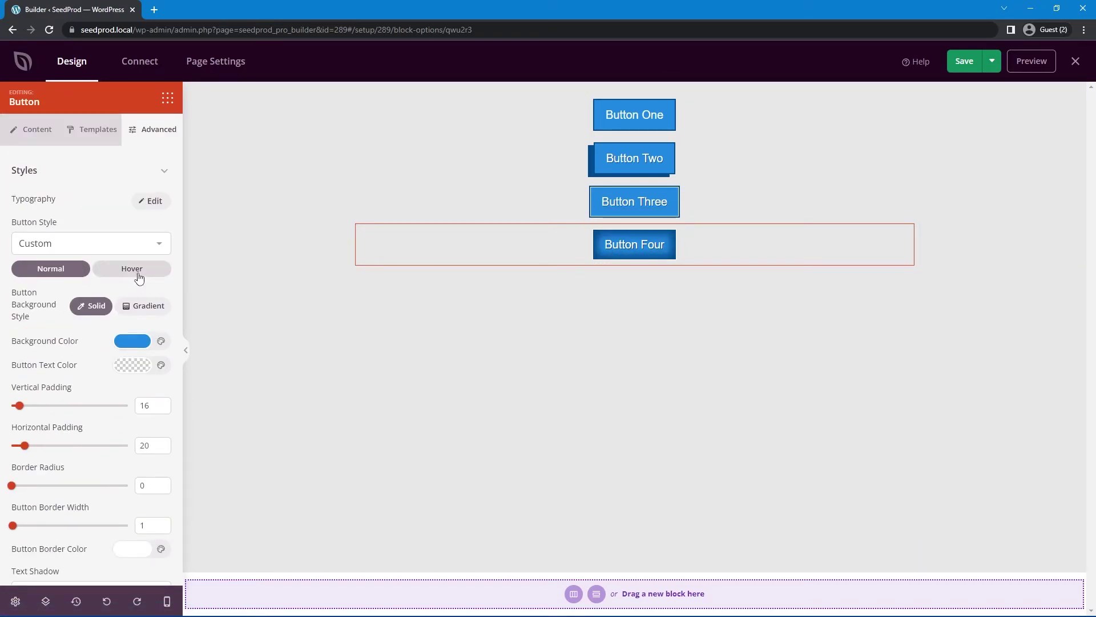
{"action": "left_click", "coordinate": [137, 271]}
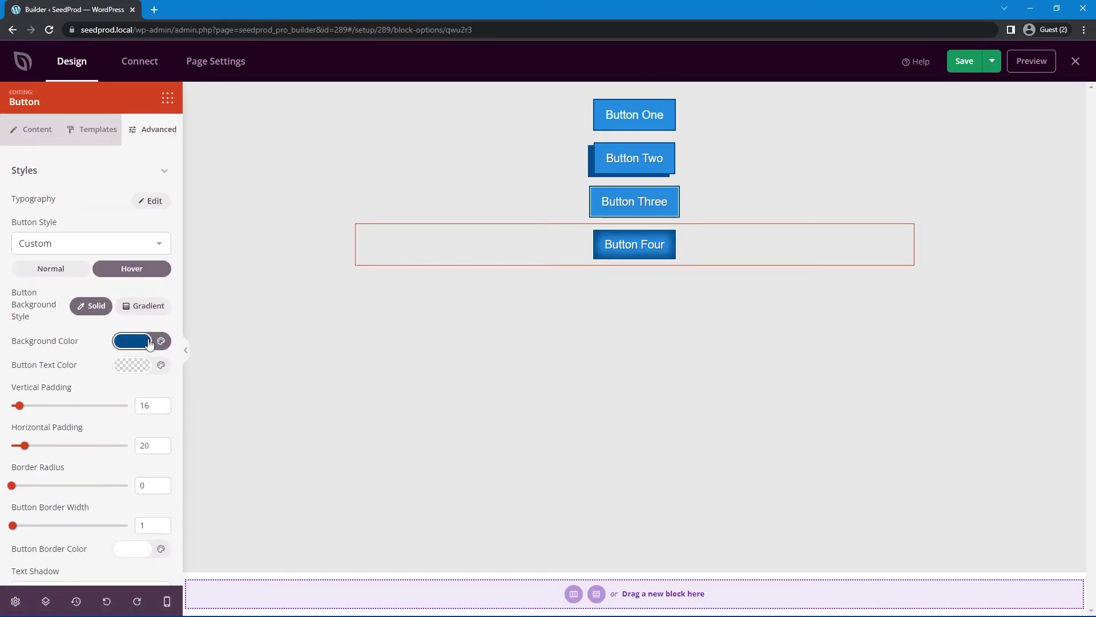
{"action": "left_click", "coordinate": [51, 271]}
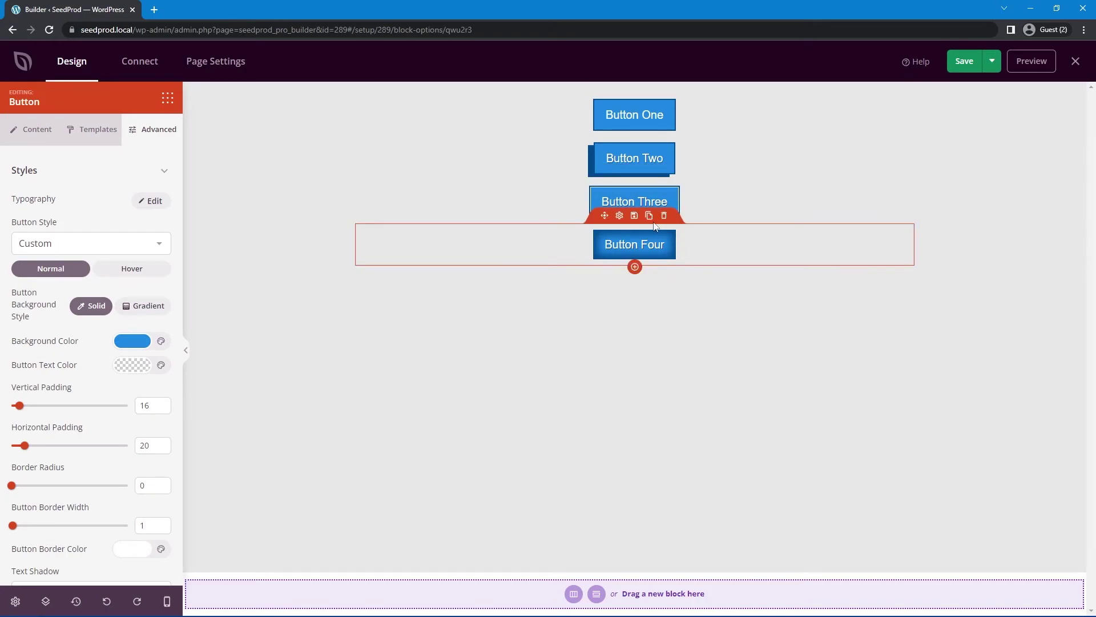
- Duplicate Button Four and change the copy's button text to 'Five'
{"action": "left_click", "coordinate": [649, 215]}
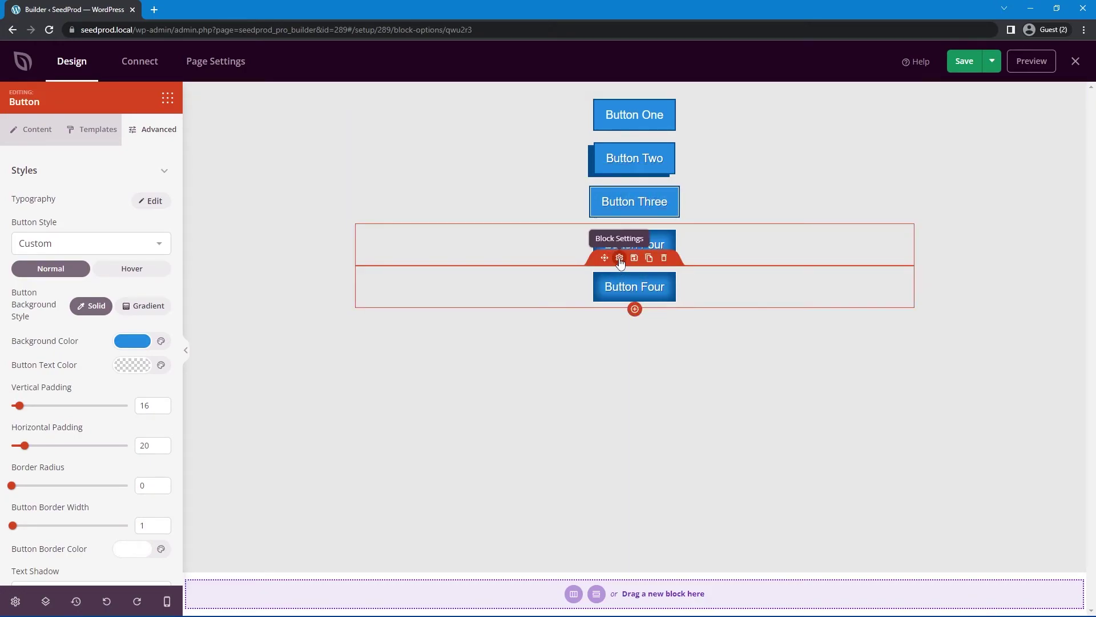
{"action": "left_click", "coordinate": [38, 130]}
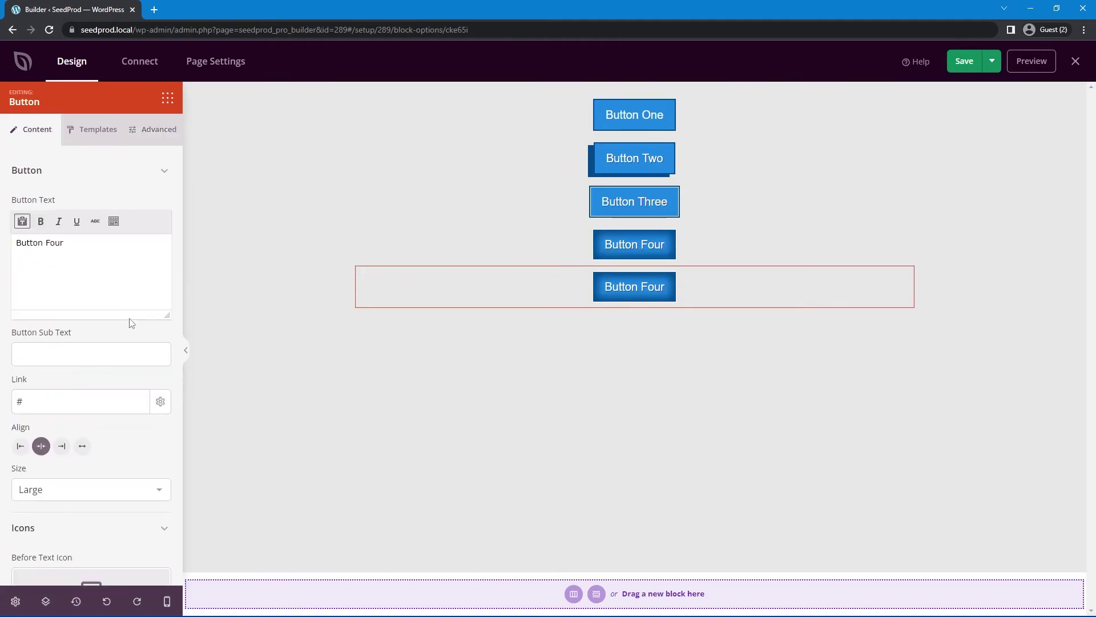
{"action": "type", "text": "Five"}
- Set Button Five's background colour alpha to 0 so it is fully transparent
{"action": "left_click", "coordinate": [165, 130]}
{"action": "scroll", "coordinate": [94, 331], "scroll_direction": "down", "scroll_amount": 4}
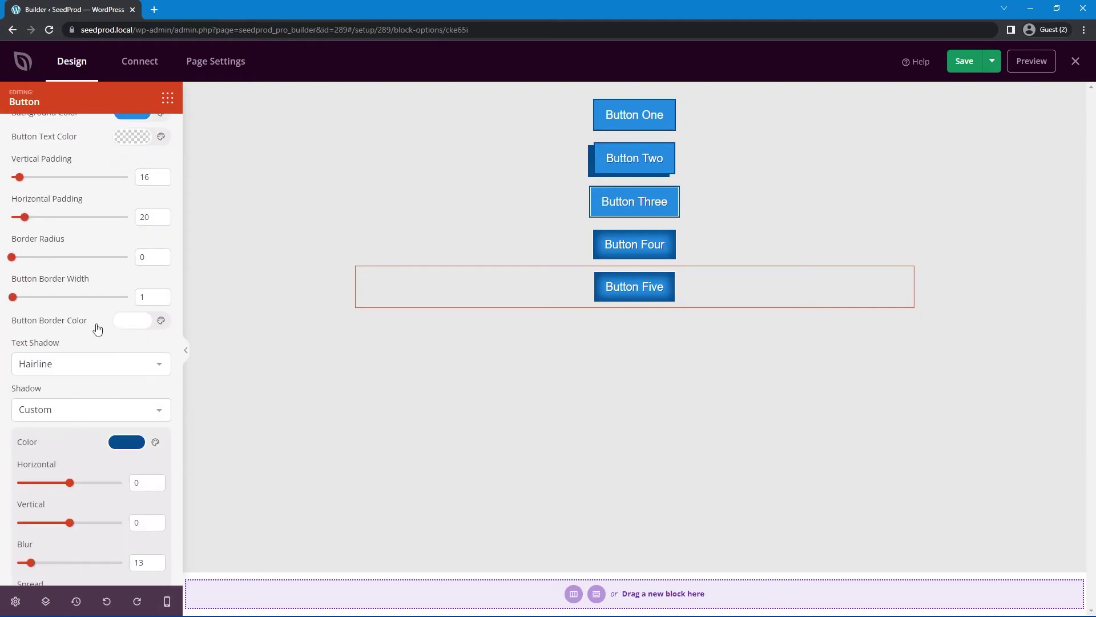
{"action": "scroll", "coordinate": [96, 320], "scroll_direction": "up", "scroll_amount": 2}
{"action": "scroll", "coordinate": [87, 307], "scroll_direction": "up", "scroll_amount": 1}
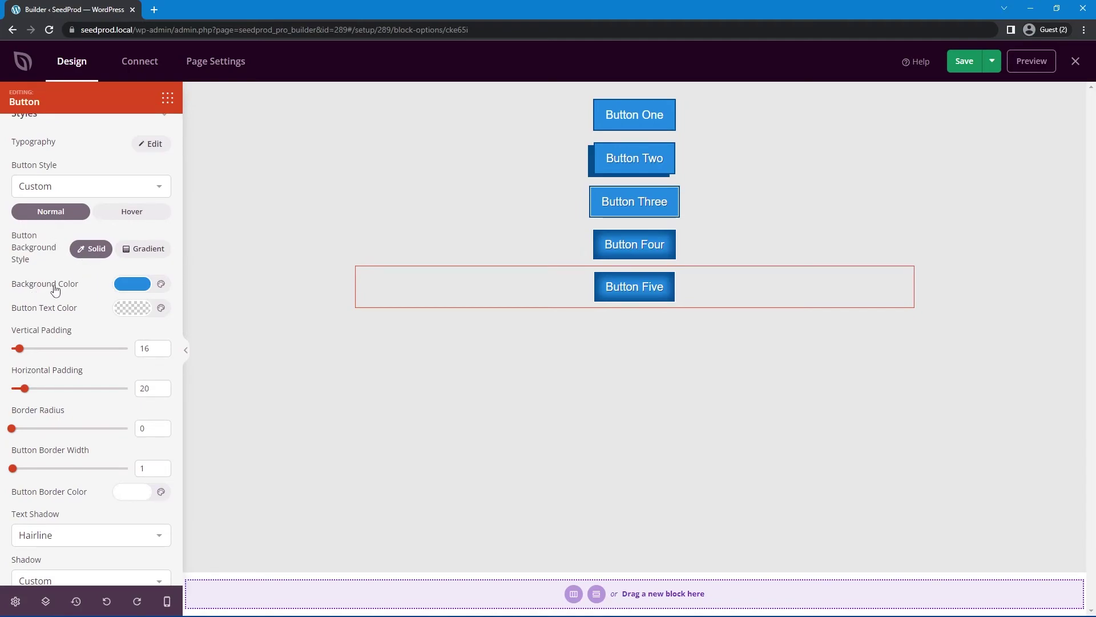
{"action": "left_click", "coordinate": [129, 285]}
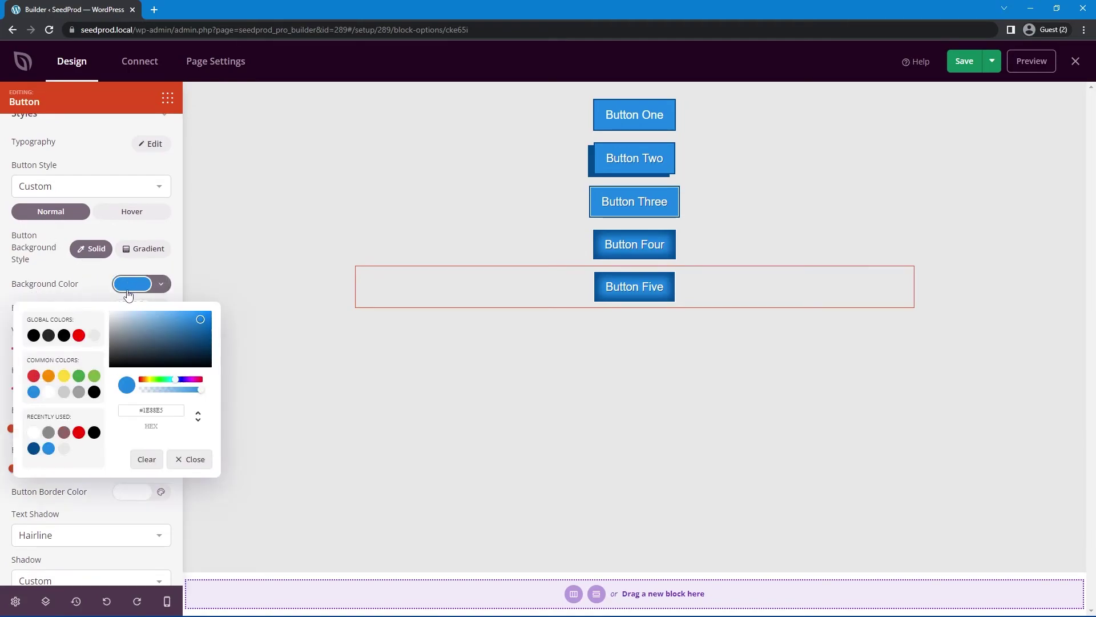
{"action": "mouse_move", "coordinate": [132, 328]}
{"action": "left_mouse_down"}
{"action": "mouse_move", "coordinate": [121, 325]}
{"action": "mouse_move", "coordinate": [169, 331]}
{"action": "mouse_move", "coordinate": [100, 324]}
{"action": "mouse_move", "coordinate": [130, 321]}
{"action": "mouse_move", "coordinate": [158, 339]}
{"action": "mouse_move", "coordinate": [179, 324]}
{"action": "mouse_move", "coordinate": [154, 335]}
{"action": "mouse_move", "coordinate": [109, 311]}
{"action": "mouse_move", "coordinate": [150, 322]}
{"action": "left_mouse_up"}
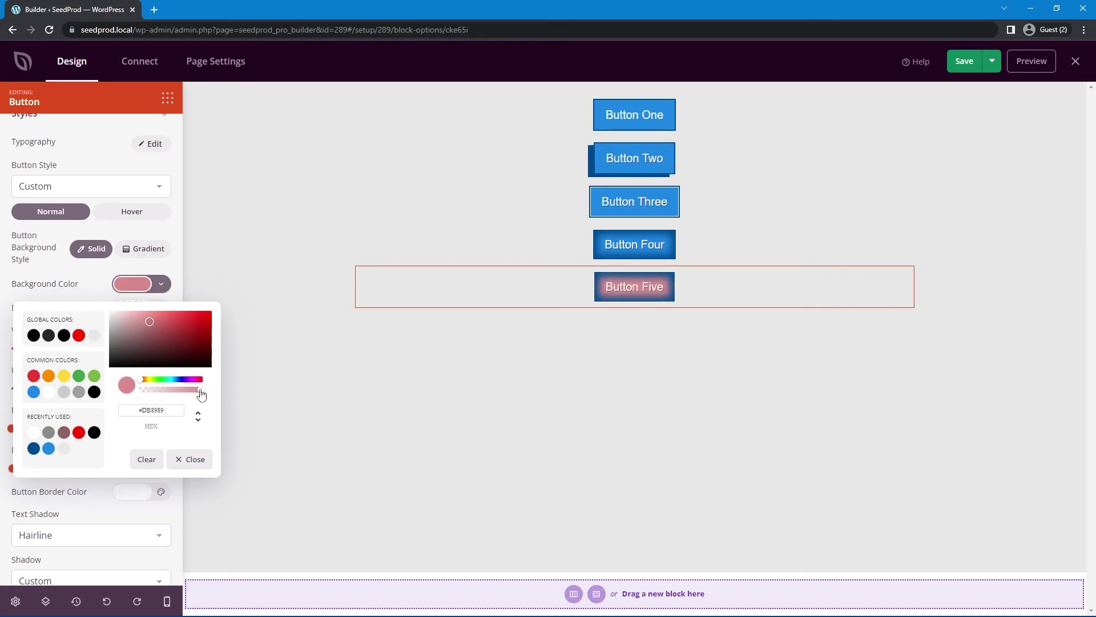
{"action": "left_click_drag", "start_coordinate": [198, 391], "coordinate": [113, 390]}
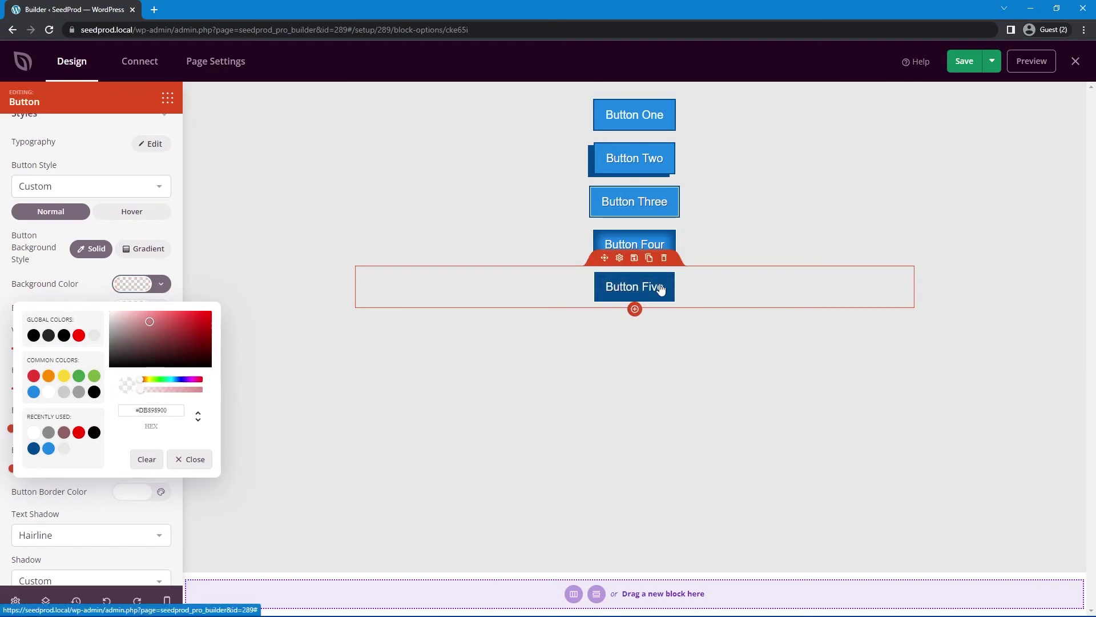
{"action": "left_click", "coordinate": [81, 284]}
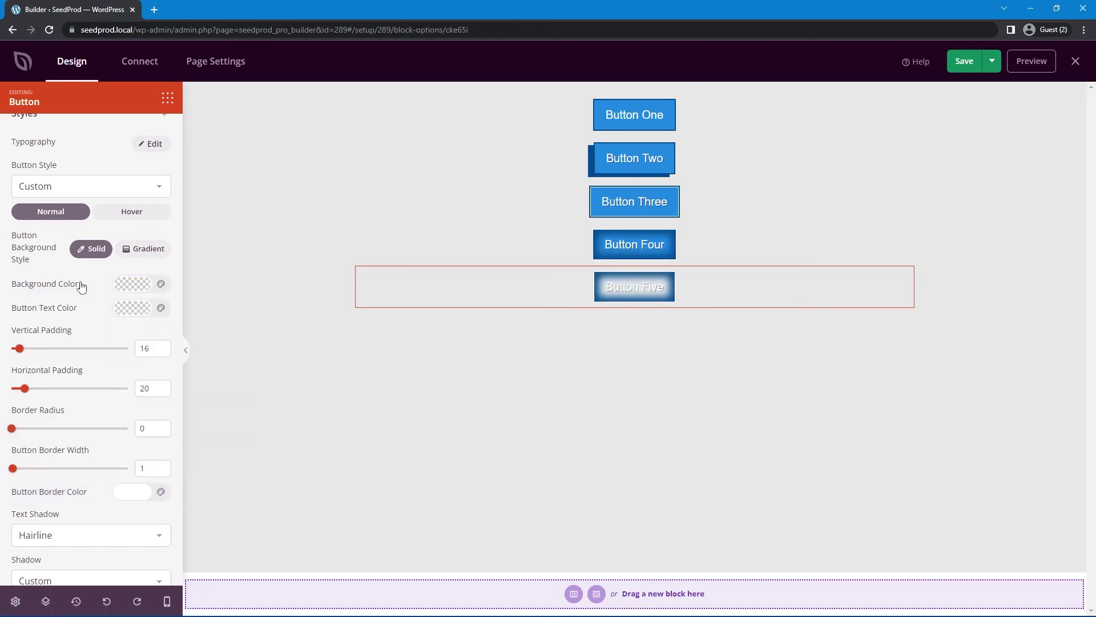
- Give Button Five a 2-wide border in the recent blue and set its shadow to None
{"action": "scroll", "coordinate": [74, 283], "scroll_direction": "down", "scroll_amount": 4}
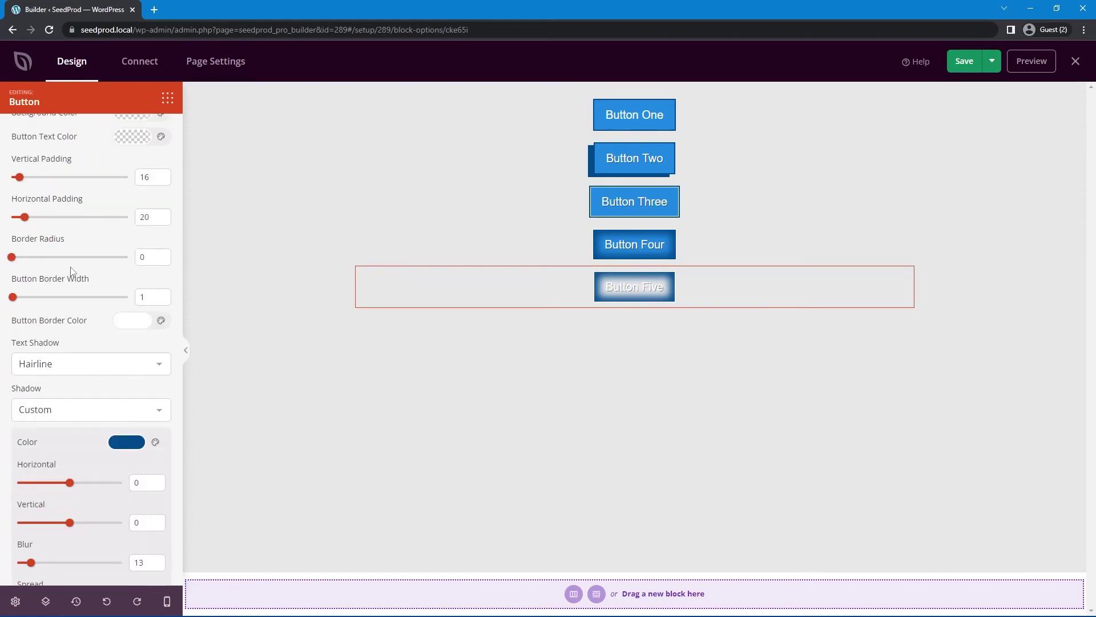
{"action": "left_click", "coordinate": [134, 264]}
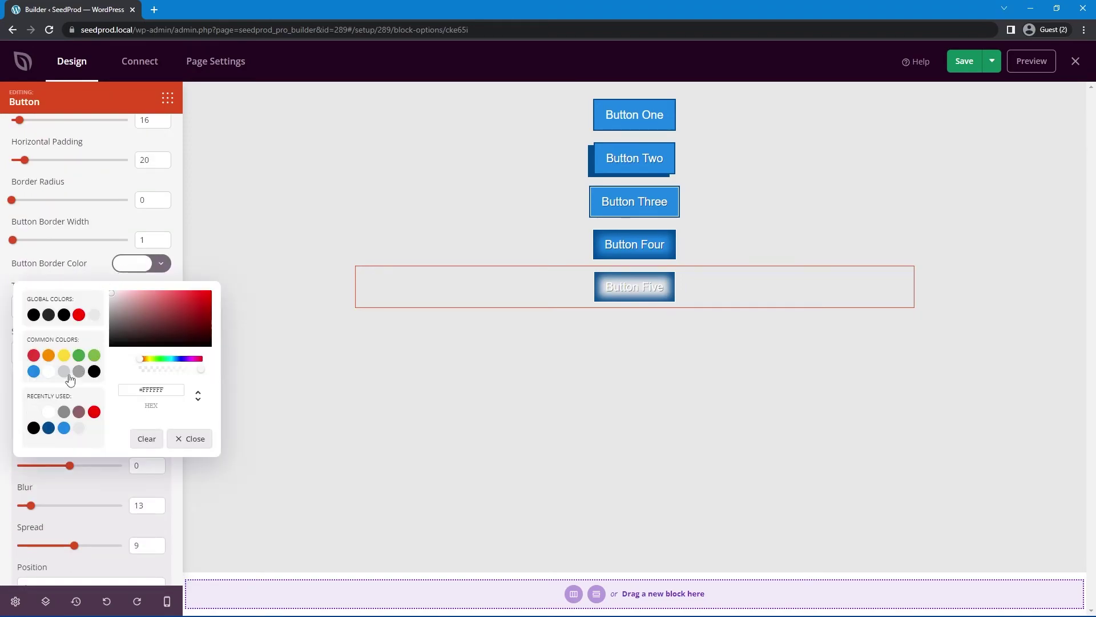
{"action": "left_click", "coordinate": [64, 428]}
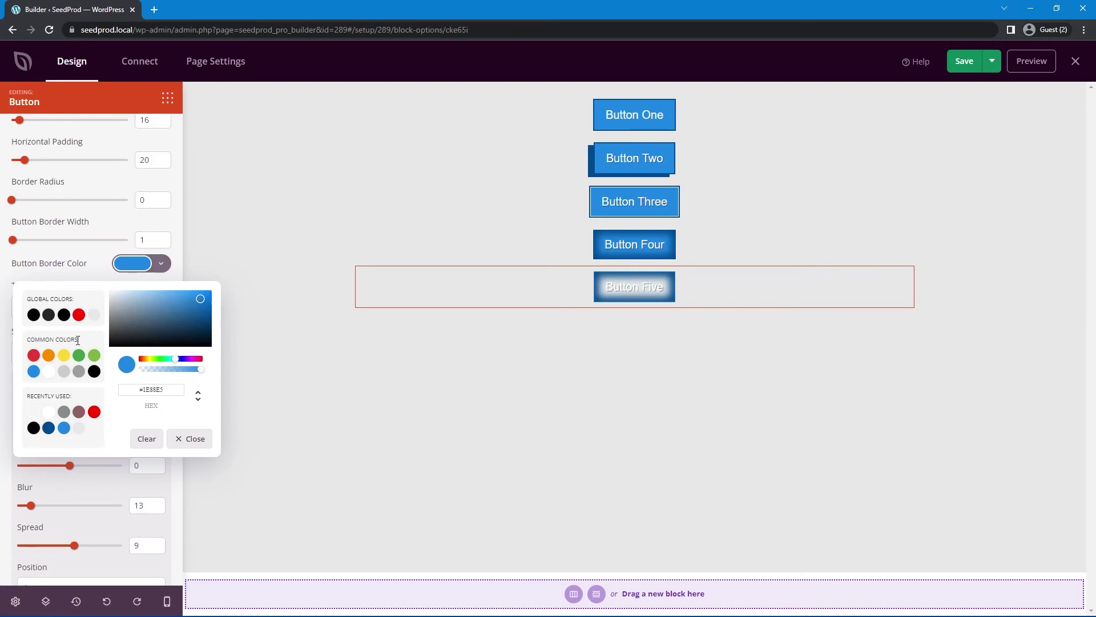
{"action": "left_click", "coordinate": [86, 275]}
{"action": "left_click", "coordinate": [163, 237]}
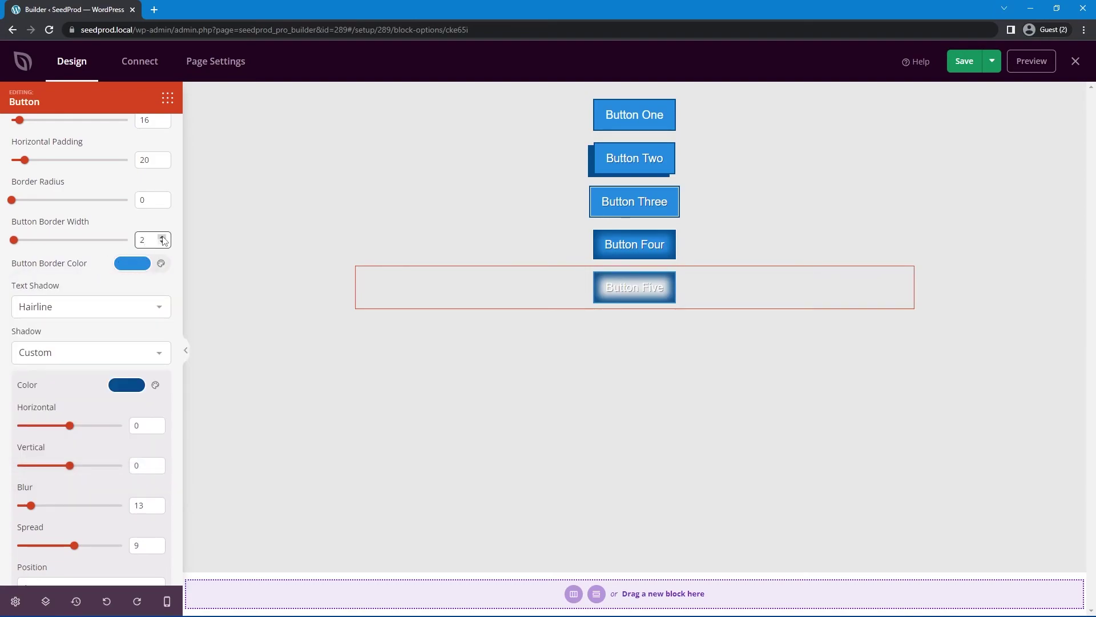
{"action": "left_click", "coordinate": [92, 357]}
{"action": "left_click", "coordinate": [68, 370]}
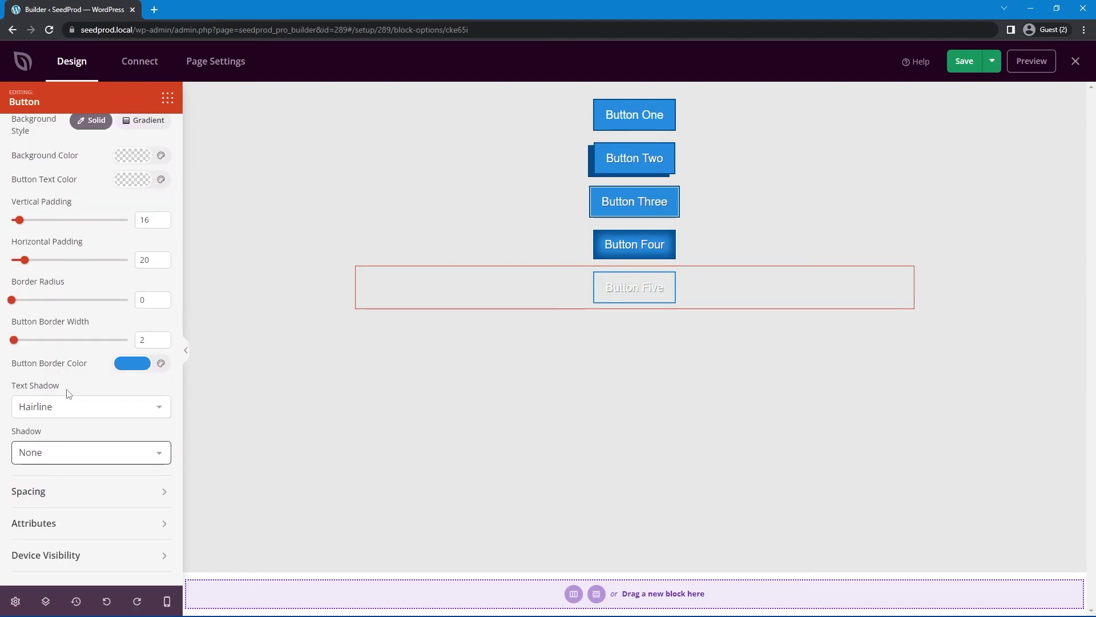
{"action": "scroll", "coordinate": [86, 392], "scroll_direction": "up", "scroll_amount": 4}
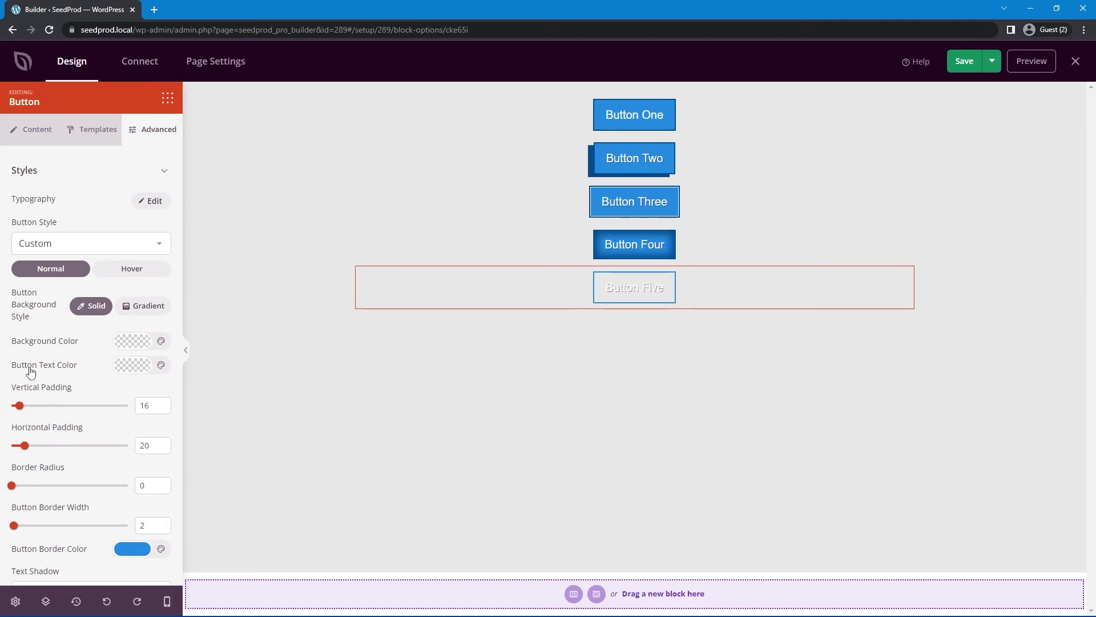
- Make Button Five's text colour blue and set its text shadow to None
{"action": "left_click", "coordinate": [123, 368]}
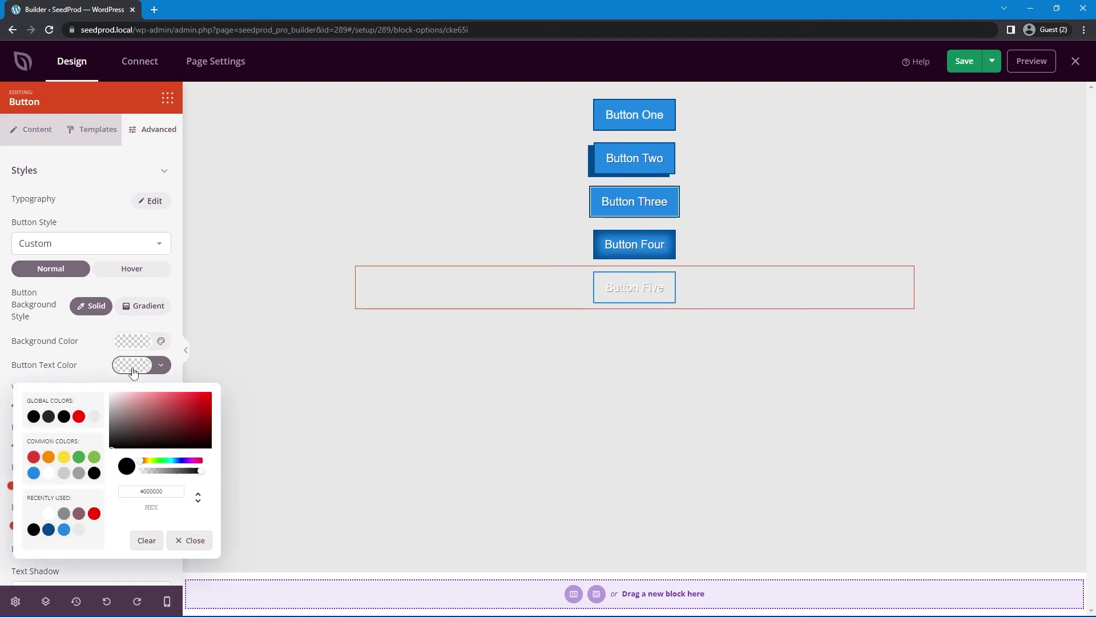
{"action": "left_click", "coordinate": [34, 474]}
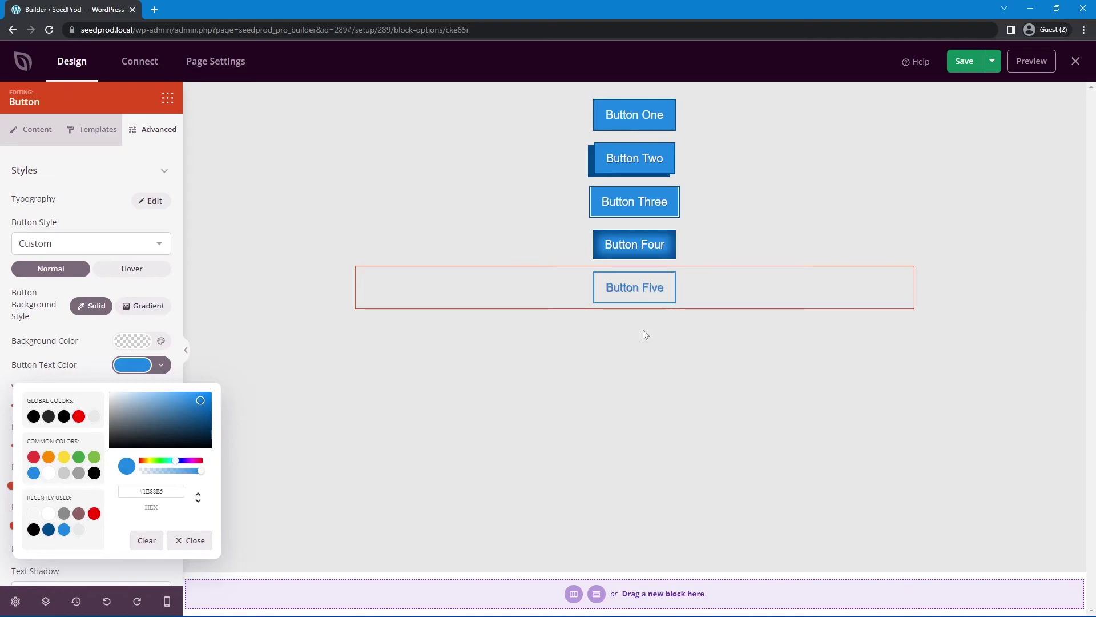
{"action": "left_click", "coordinate": [67, 366]}
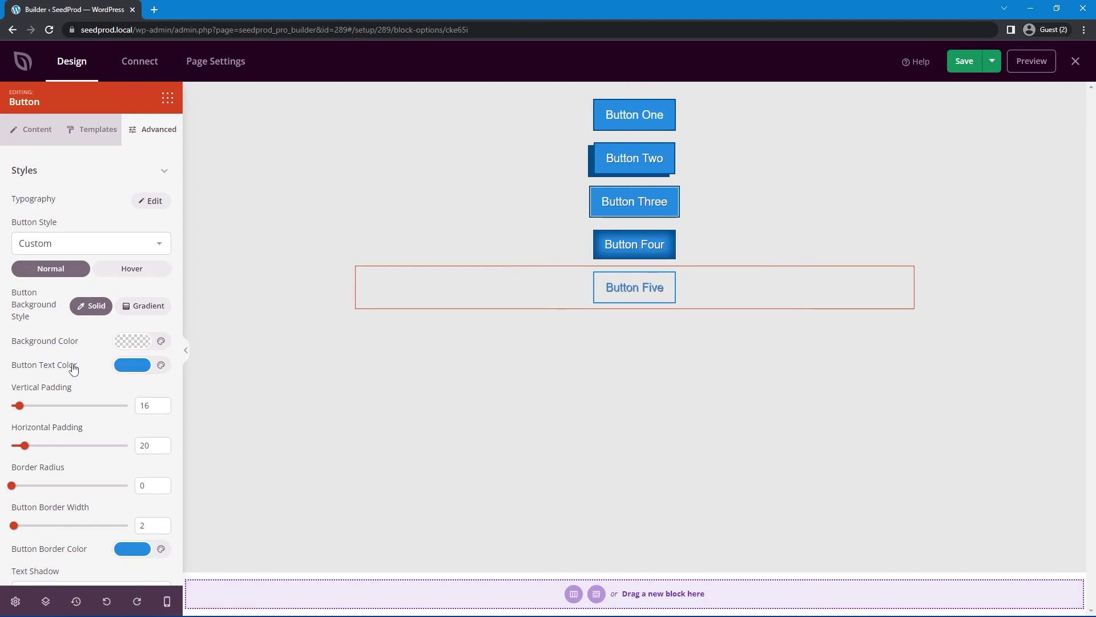
{"action": "scroll", "coordinate": [73, 368], "scroll_direction": "down", "scroll_amount": 3}
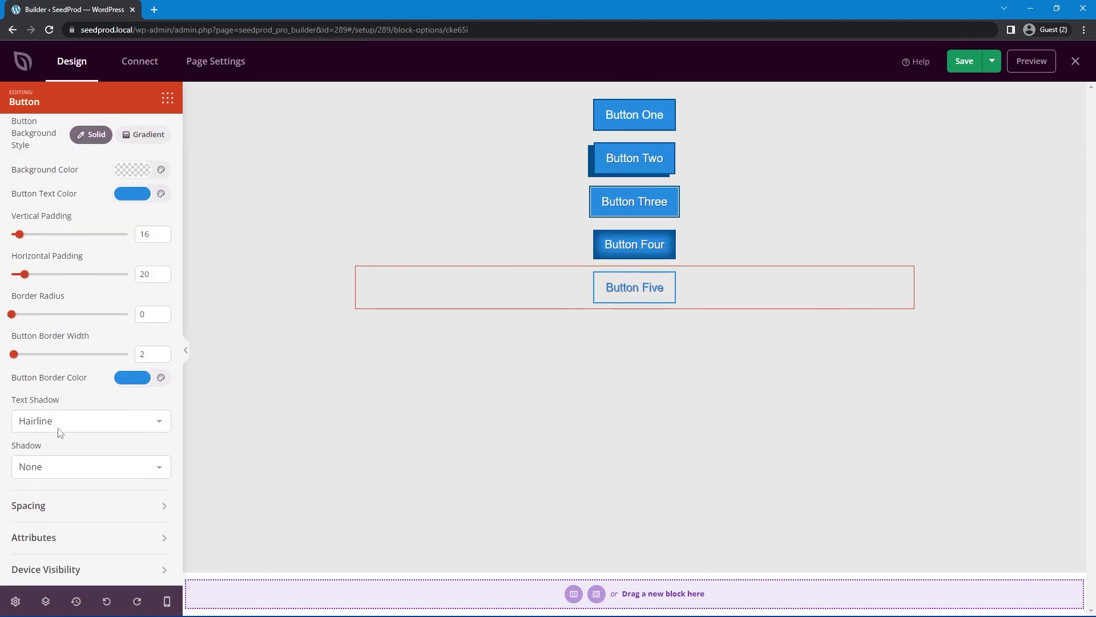
{"action": "left_click", "coordinate": [59, 428]}
{"action": "left_click", "coordinate": [52, 441]}
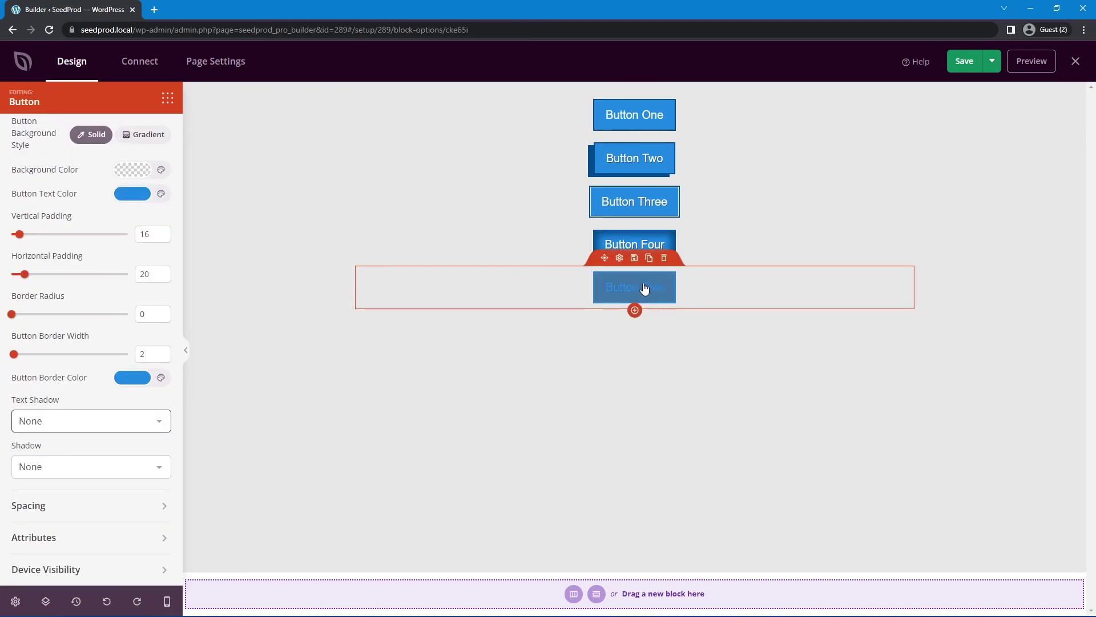
- On hover, give Button Five the recent blue background and white text
{"action": "left_click", "coordinate": [669, 289]}
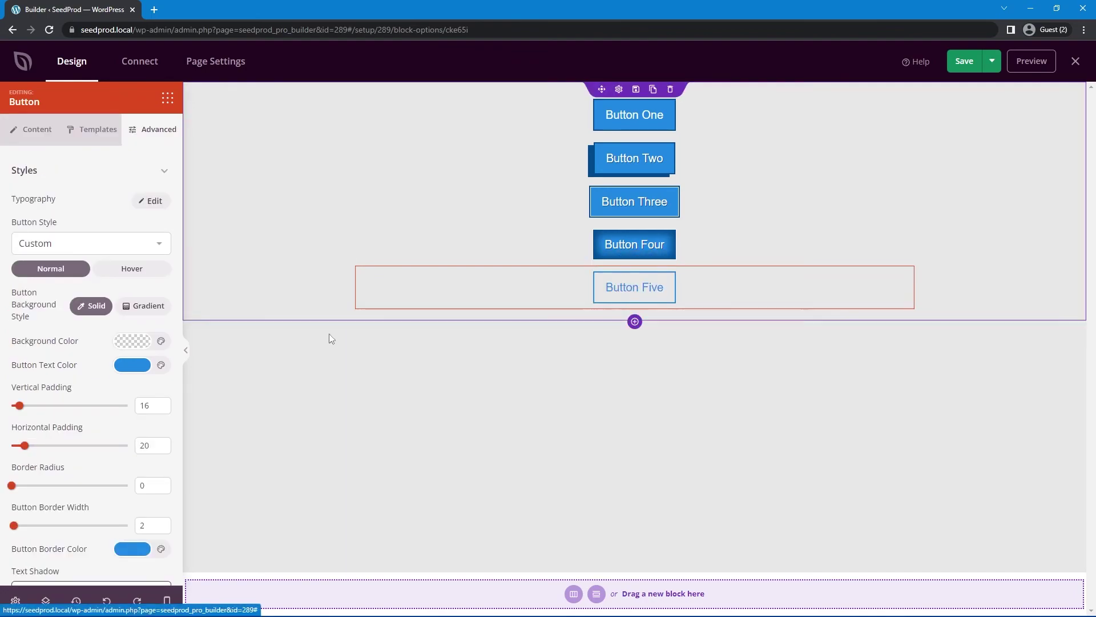
{"action": "left_click", "coordinate": [130, 269]}
{"action": "left_click", "coordinate": [127, 343]}
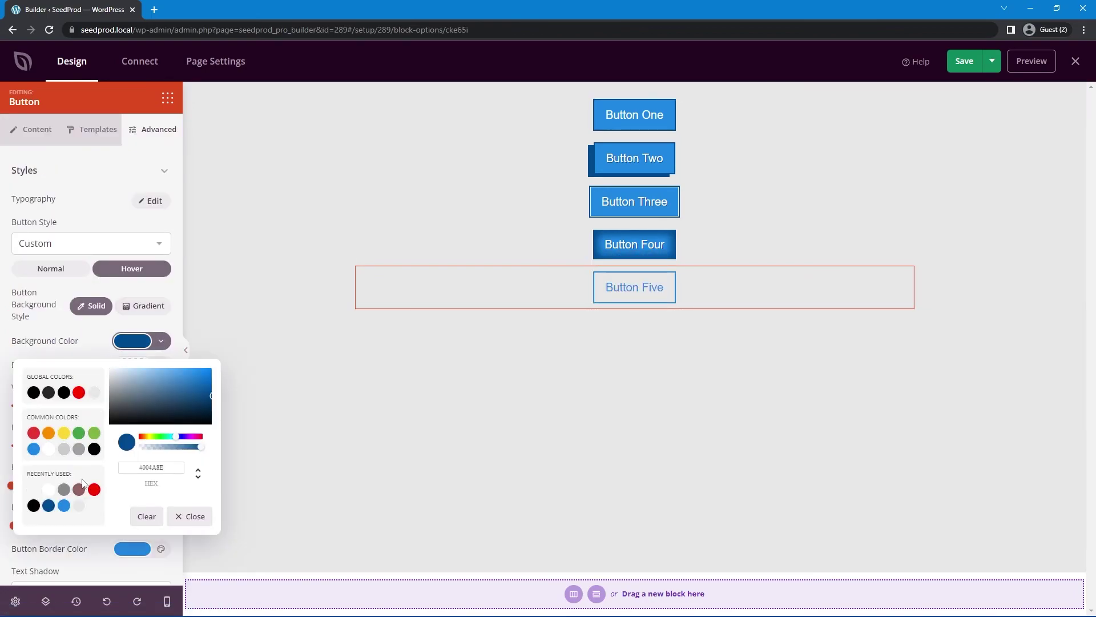
{"action": "left_click", "coordinate": [64, 506]}
{"action": "left_click", "coordinate": [85, 352]}
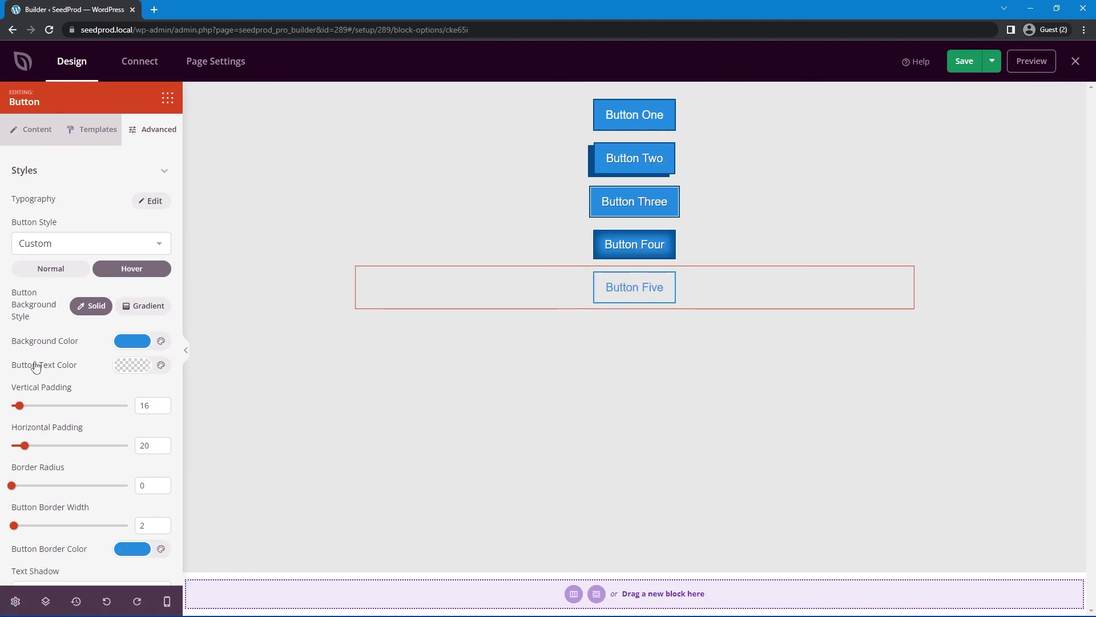
{"action": "left_click", "coordinate": [133, 366]}
{"action": "left_click", "coordinate": [110, 394]}
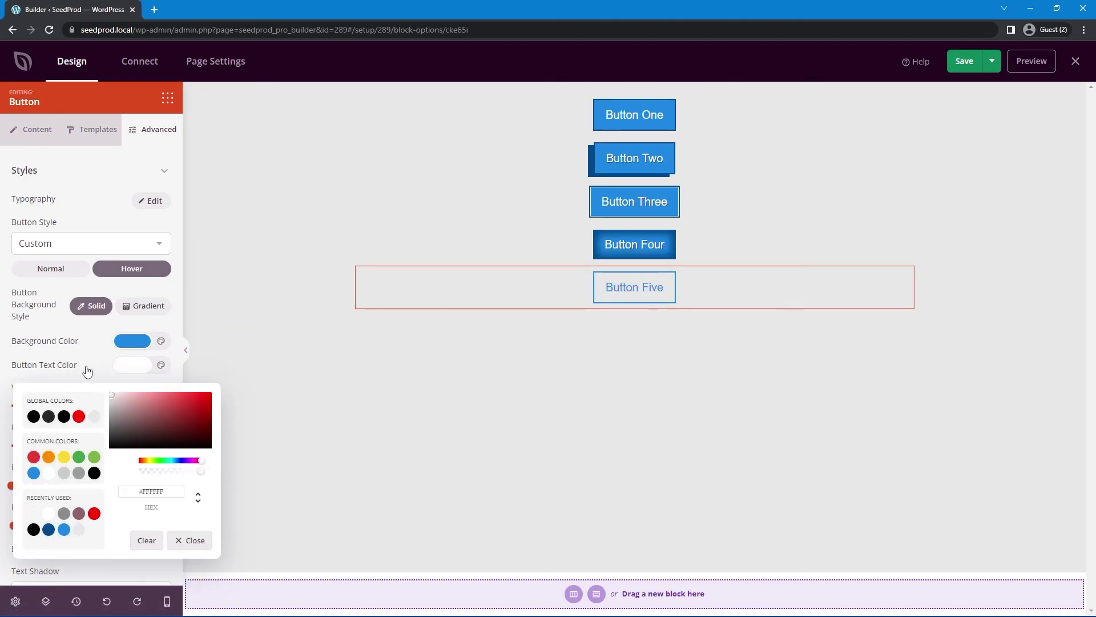
{"action": "left_click", "coordinate": [539, 360]}
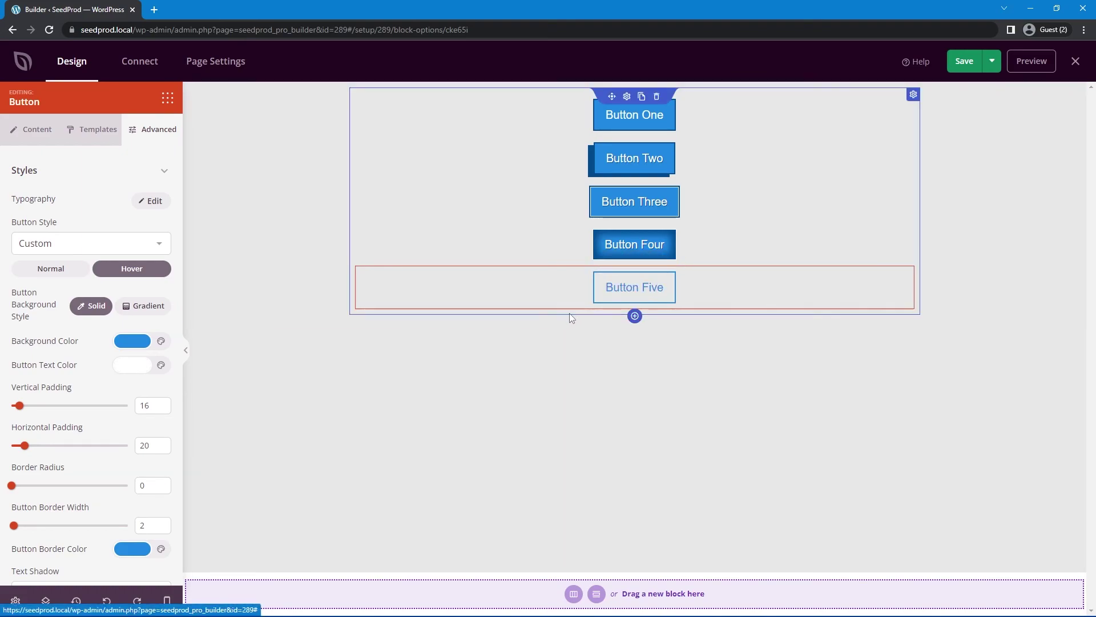
- Search the icon library for 'arrow' and set the right arrow as Button Five's after-text icon
{"action": "left_click", "coordinate": [35, 130]}
{"action": "scroll", "coordinate": [95, 380], "scroll_direction": "down", "scroll_amount": 3}
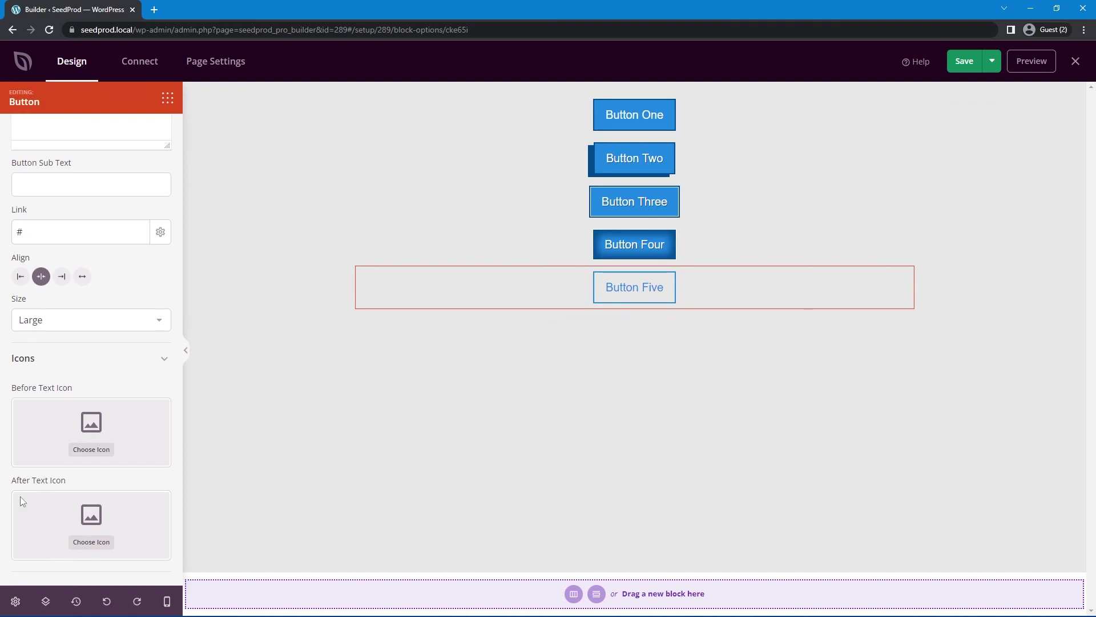
{"action": "left_click", "coordinate": [94, 526]}
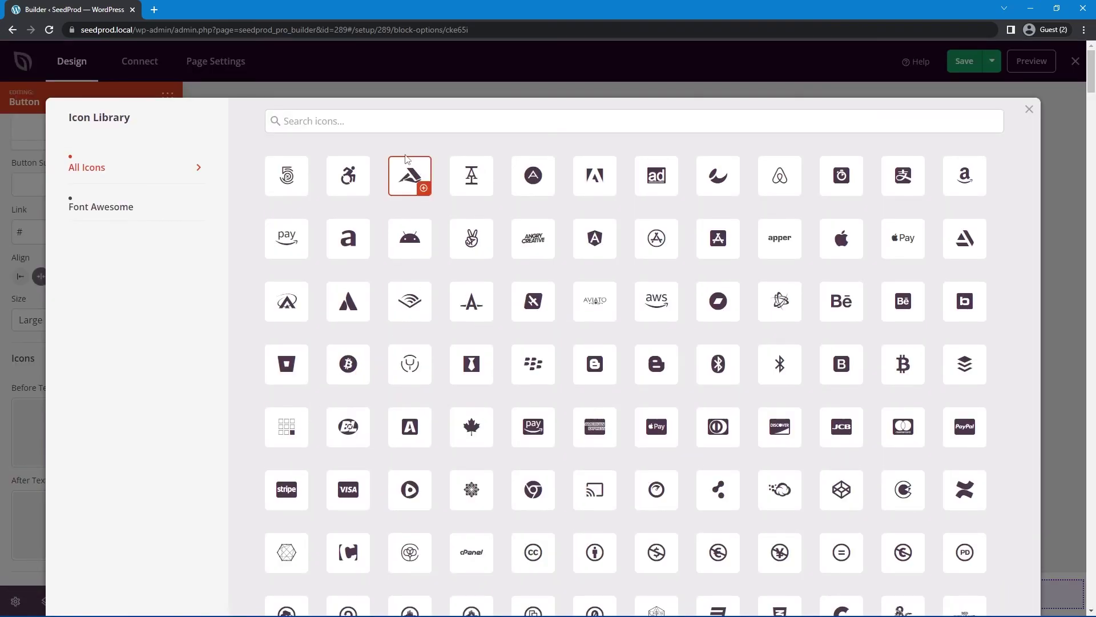
{"action": "left_click", "coordinate": [371, 120]}
{"action": "type", "text": "arrow"}
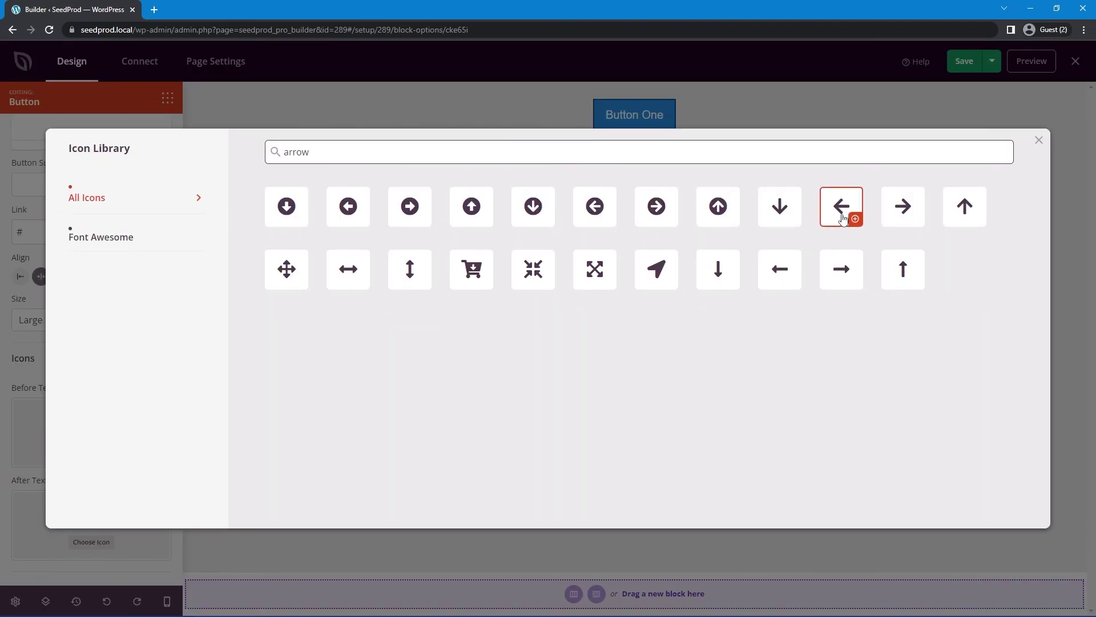
{"action": "left_click", "coordinate": [901, 210]}
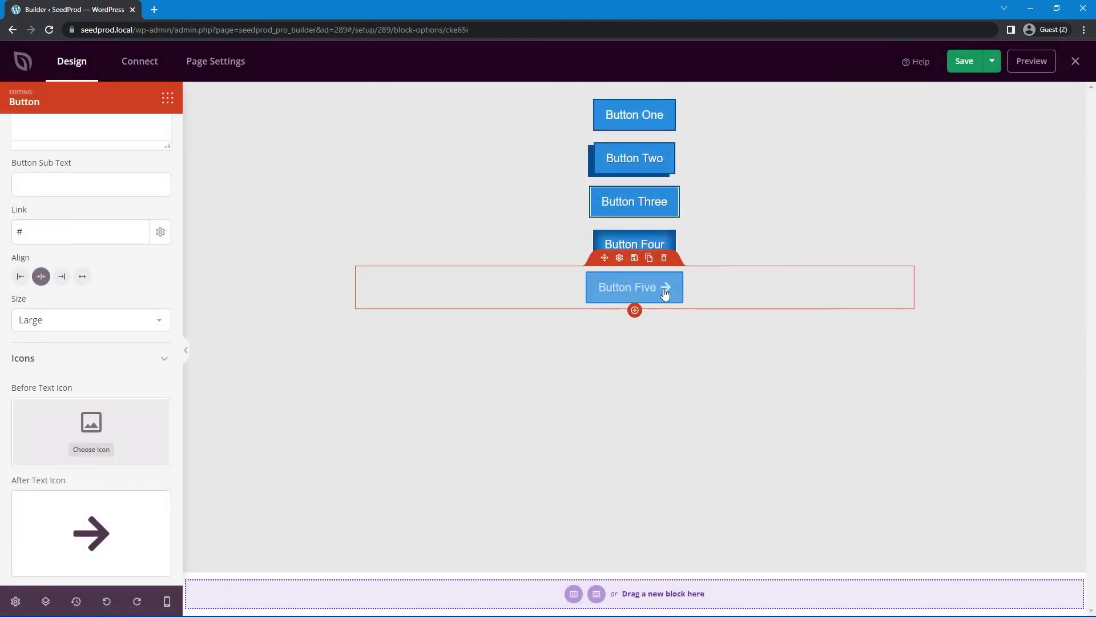